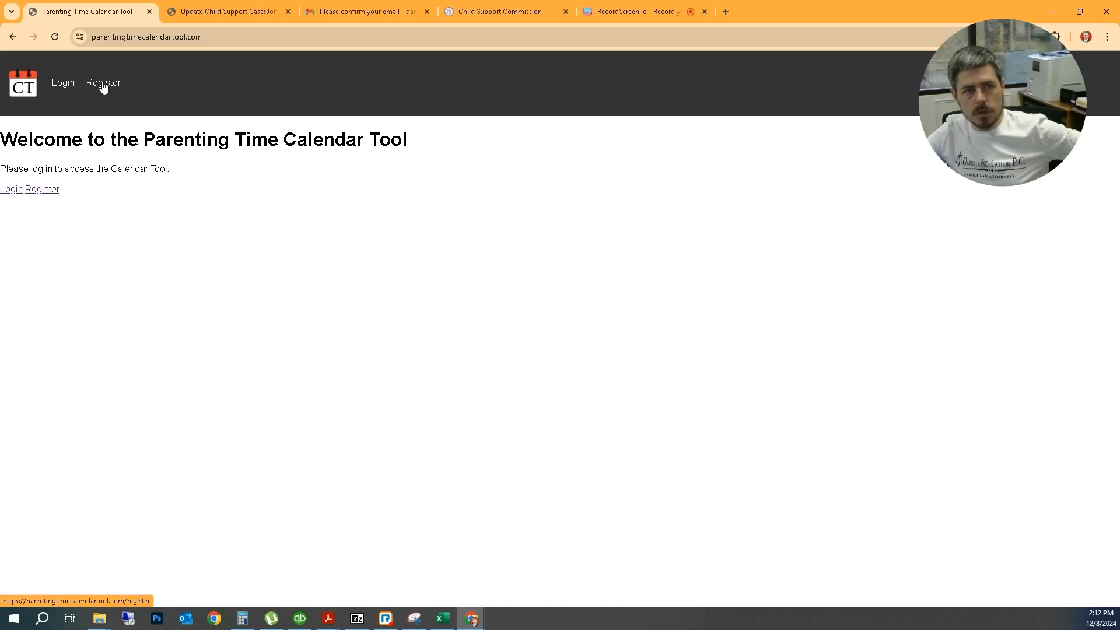
Log in to the account and check the token count shown on the dashboard
{"action": "left_click", "coordinate": [56, 86]}
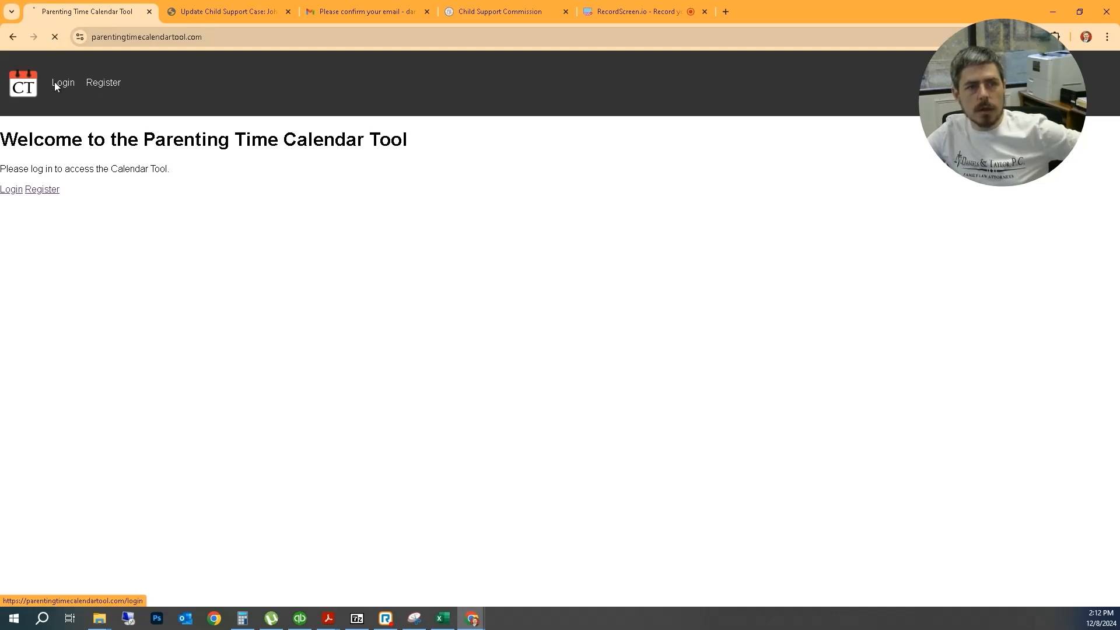
{"action": "left_click", "coordinate": [35, 275]}
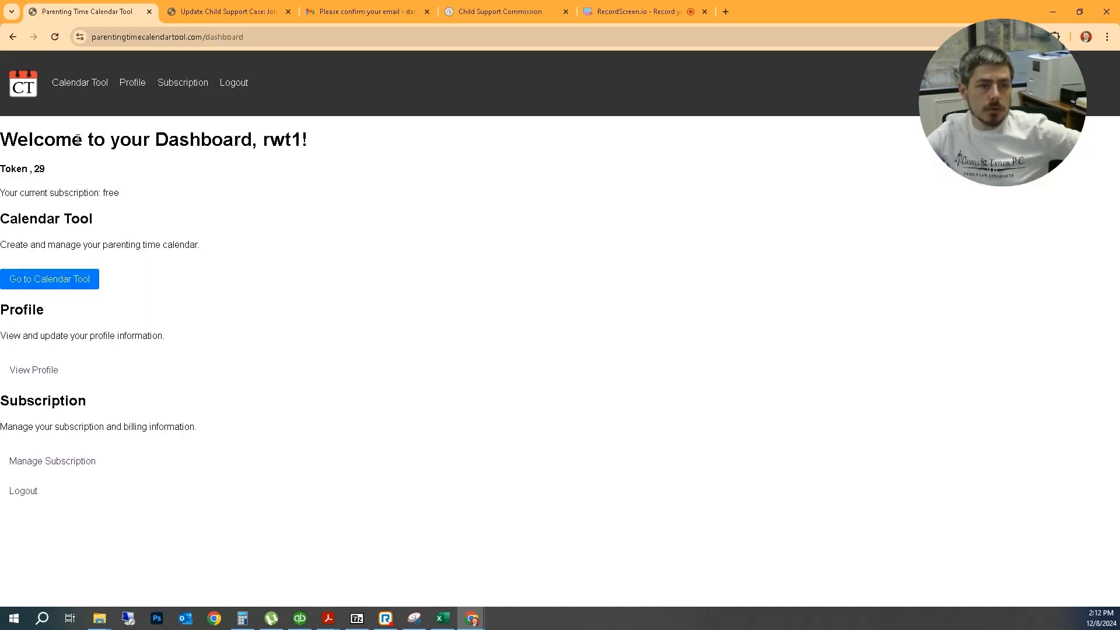
{"action": "left_click_drag", "start_coordinate": [35, 171], "coordinate": [47, 173]}
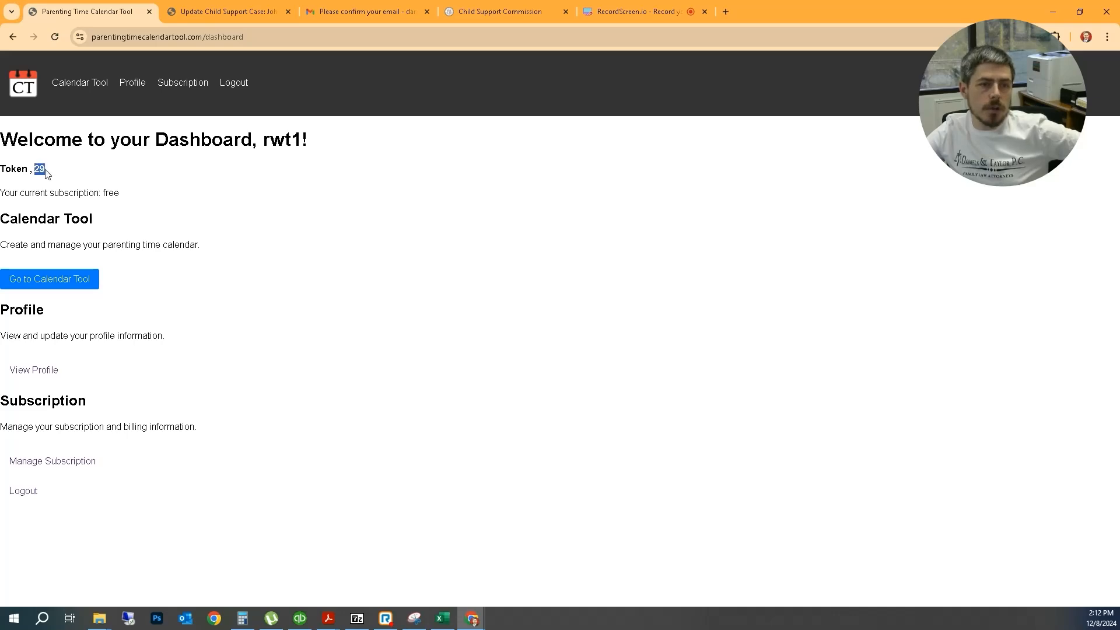
{"action": "left_click", "coordinate": [60, 174]}
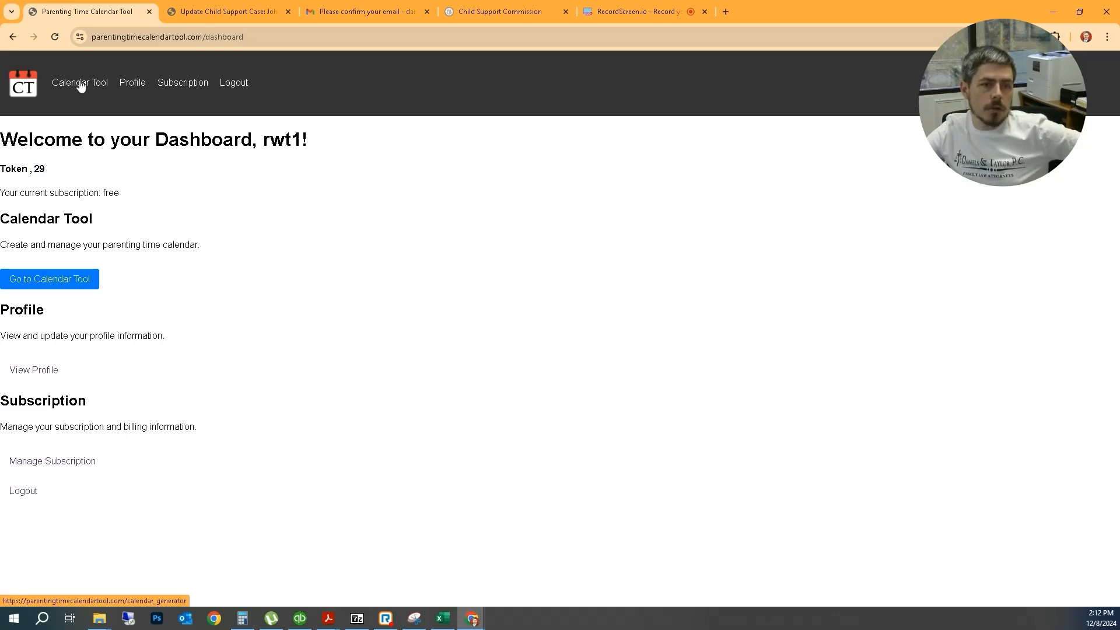
Open the calendar tool, return to the dashboard, and check the token count again
{"action": "left_click", "coordinate": [80, 84]}
{"action": "left_click", "coordinate": [23, 85]}
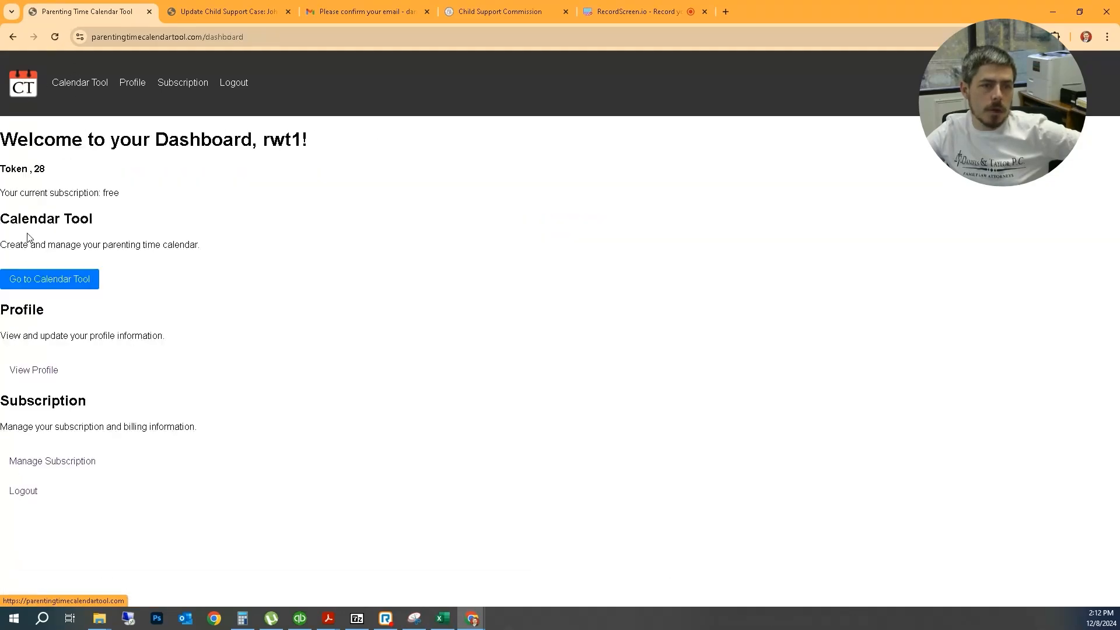
{"action": "double_click", "coordinate": [39, 168]}
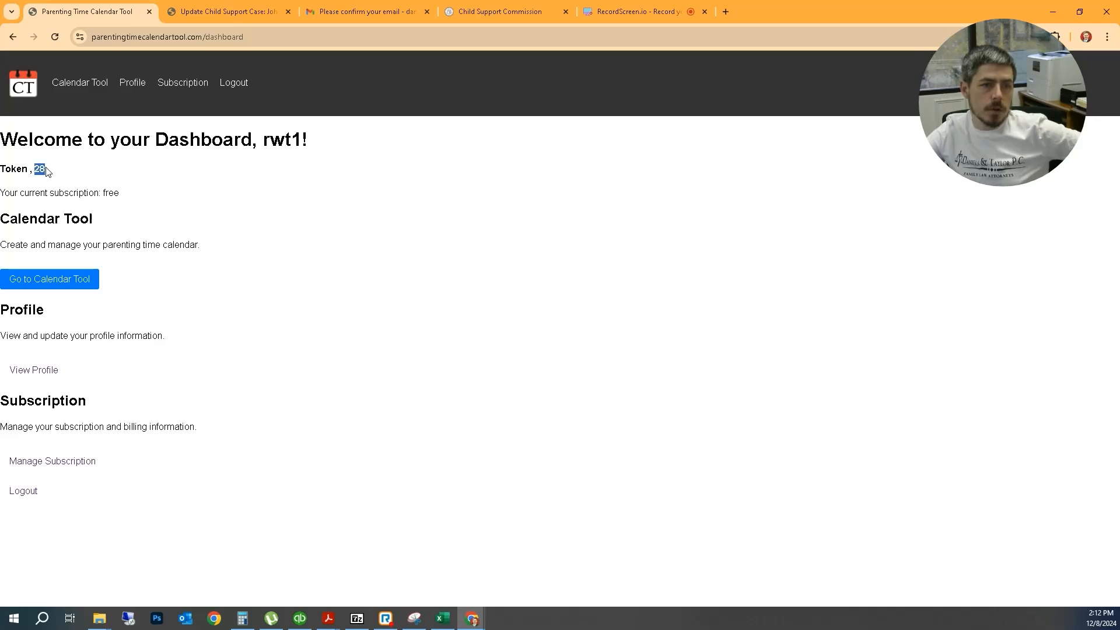
{"action": "left_click", "coordinate": [60, 171]}
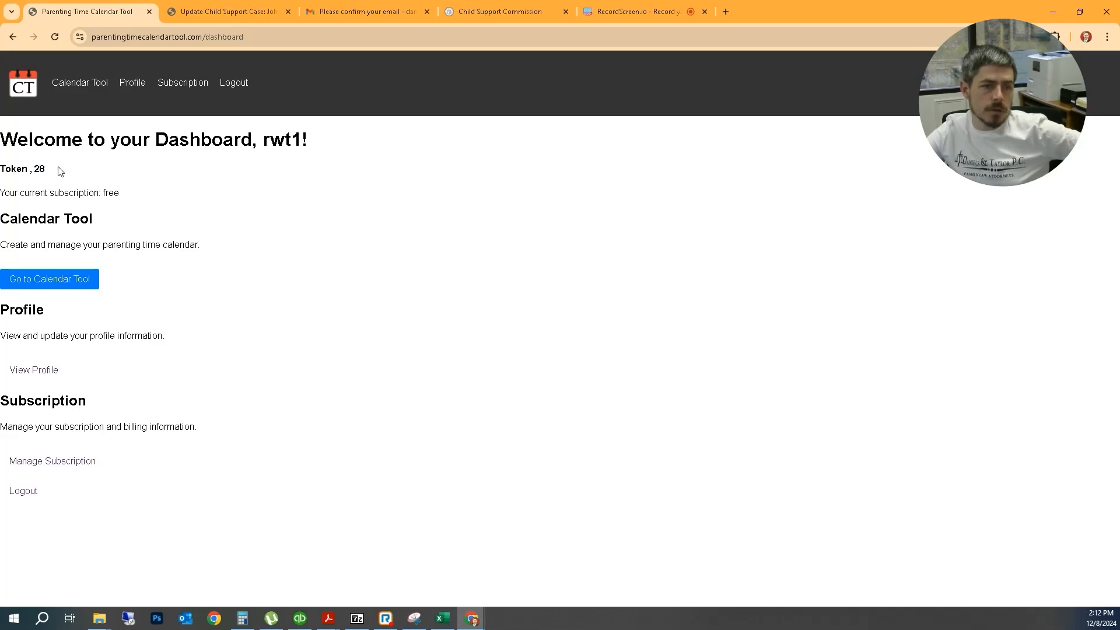
Open the calendar tool from the dashboard and look over its schedule options and monthly calendars
{"action": "left_click", "coordinate": [56, 283]}
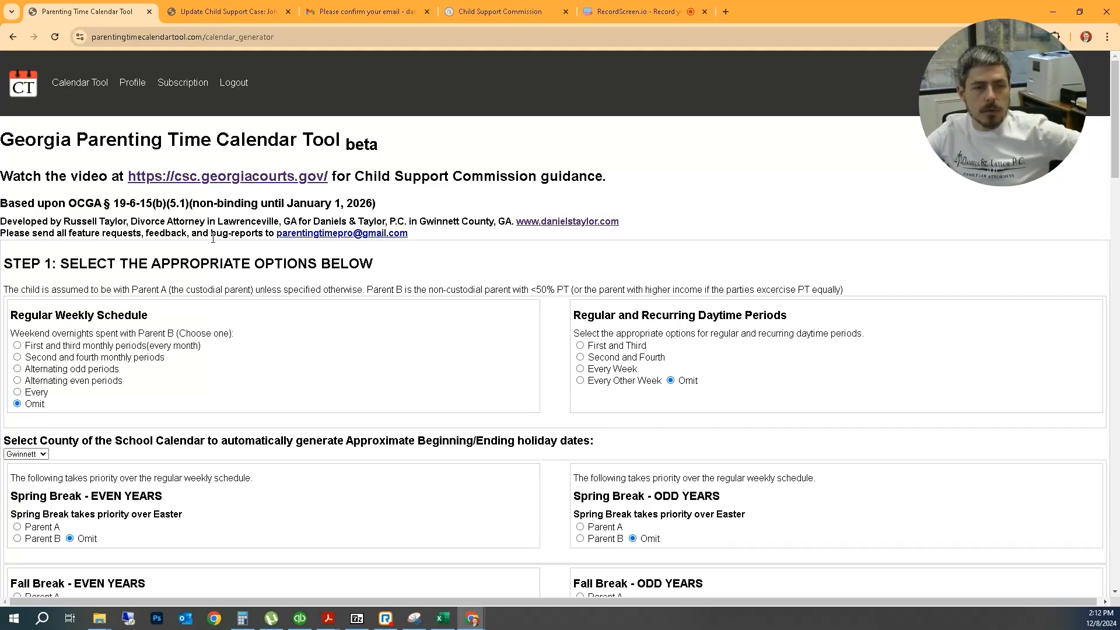
{"action": "scroll", "coordinate": [213, 238], "scroll_direction": "down", "scroll_amount": 20}
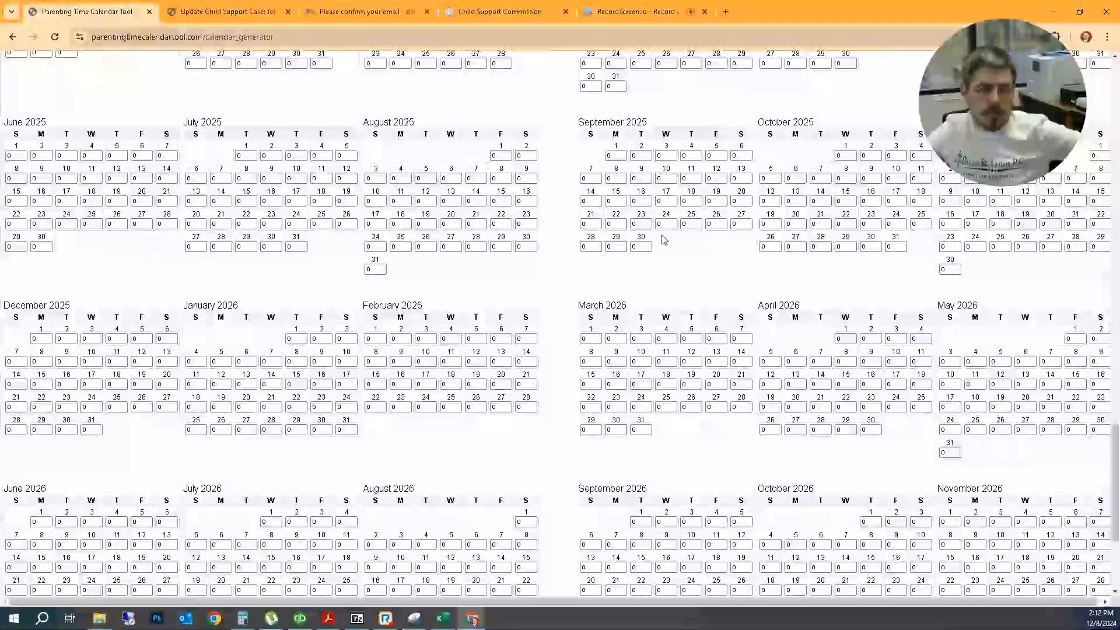
{"action": "scroll", "coordinate": [198, 304], "scroll_direction": "up", "scroll_amount": 8}
{"action": "scroll", "coordinate": [198, 304], "scroll_direction": "up", "scroll_amount": 20}
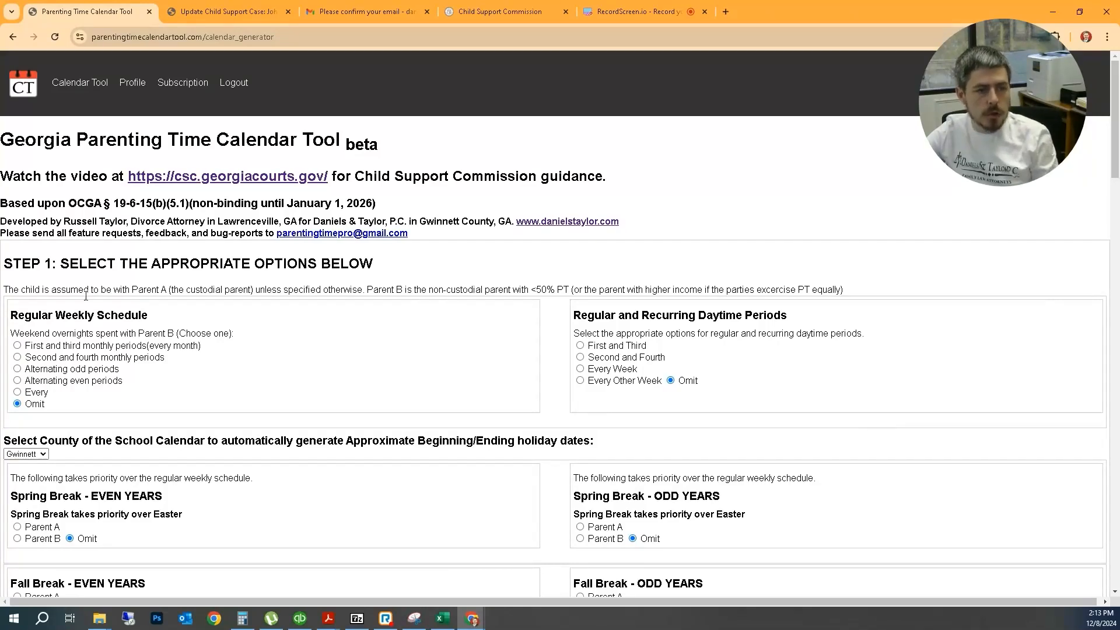
Set Parent B's regular weekly schedule to alternating odd periods ending on Sunday
{"action": "left_click", "coordinate": [17, 369]}
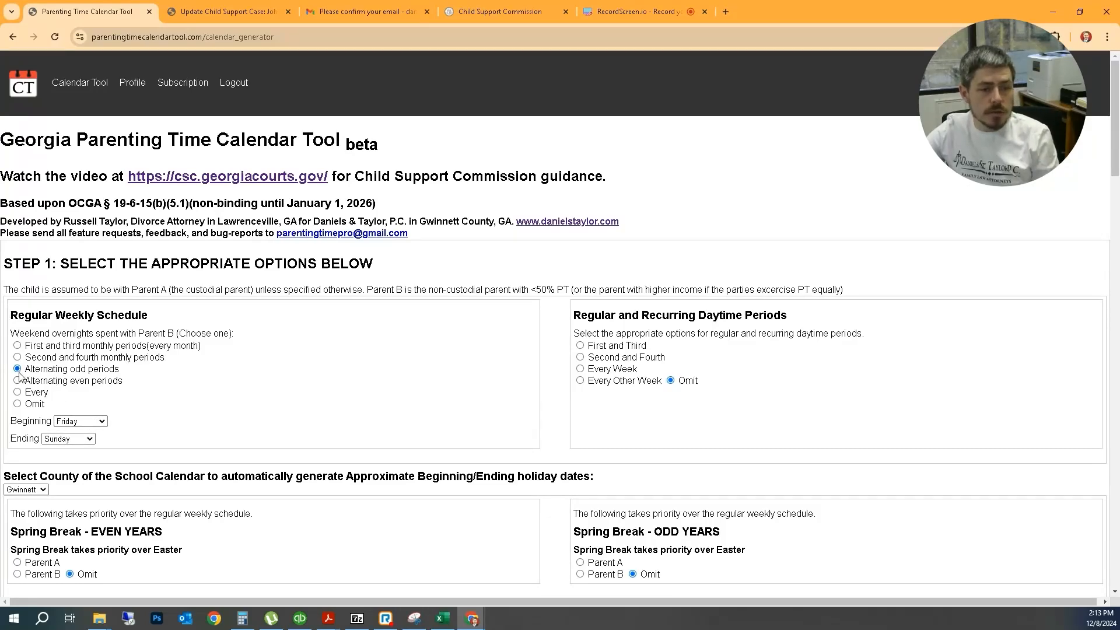
{"action": "scroll", "coordinate": [68, 377], "scroll_direction": "down", "scroll_amount": 2}
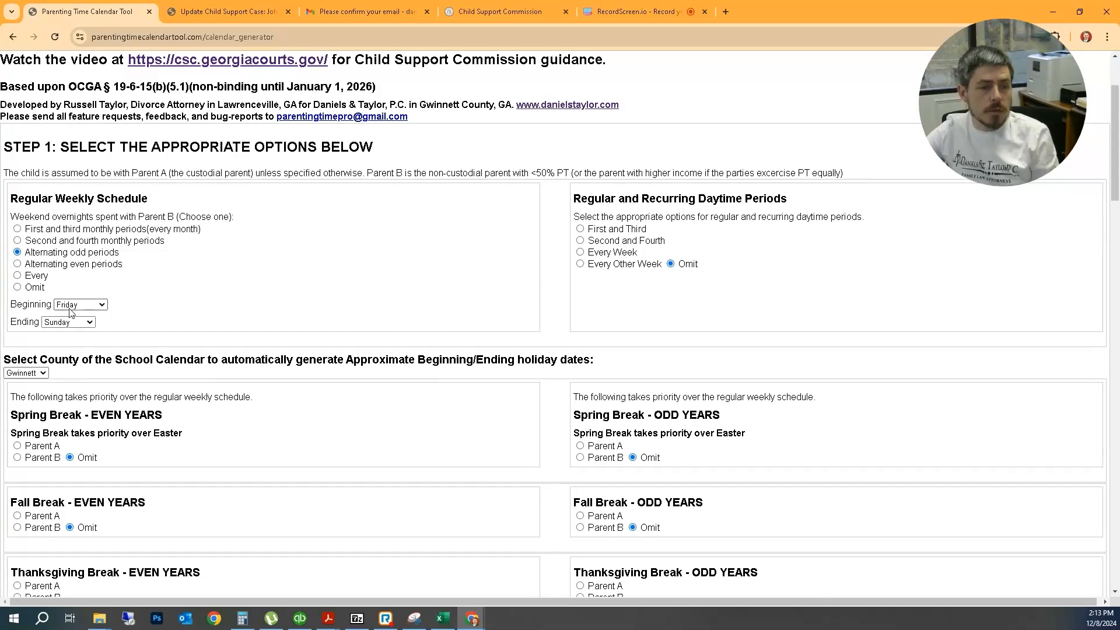
{"action": "left_click", "coordinate": [67, 322]}
{"action": "left_click", "coordinate": [59, 361]}
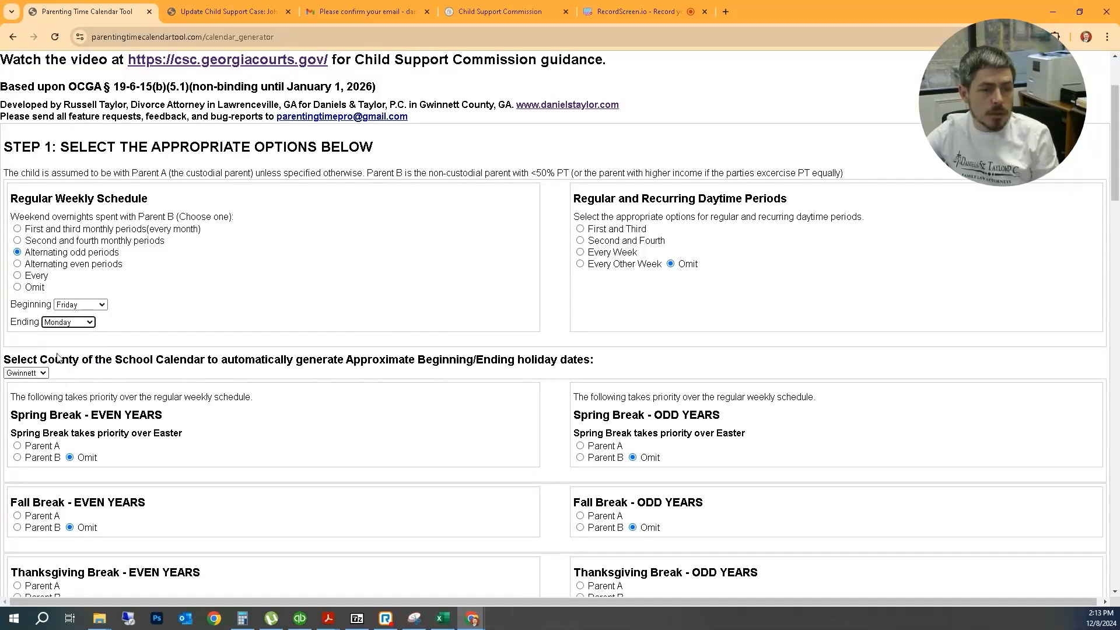
{"action": "left_click", "coordinate": [68, 324]}
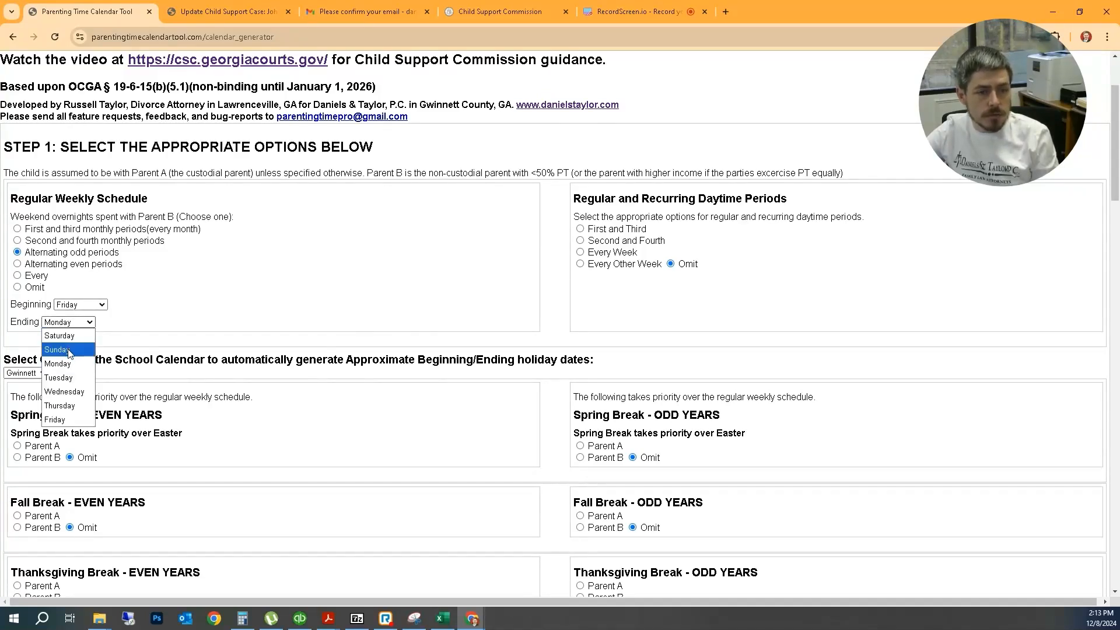
{"action": "left_click", "coordinate": [69, 350]}
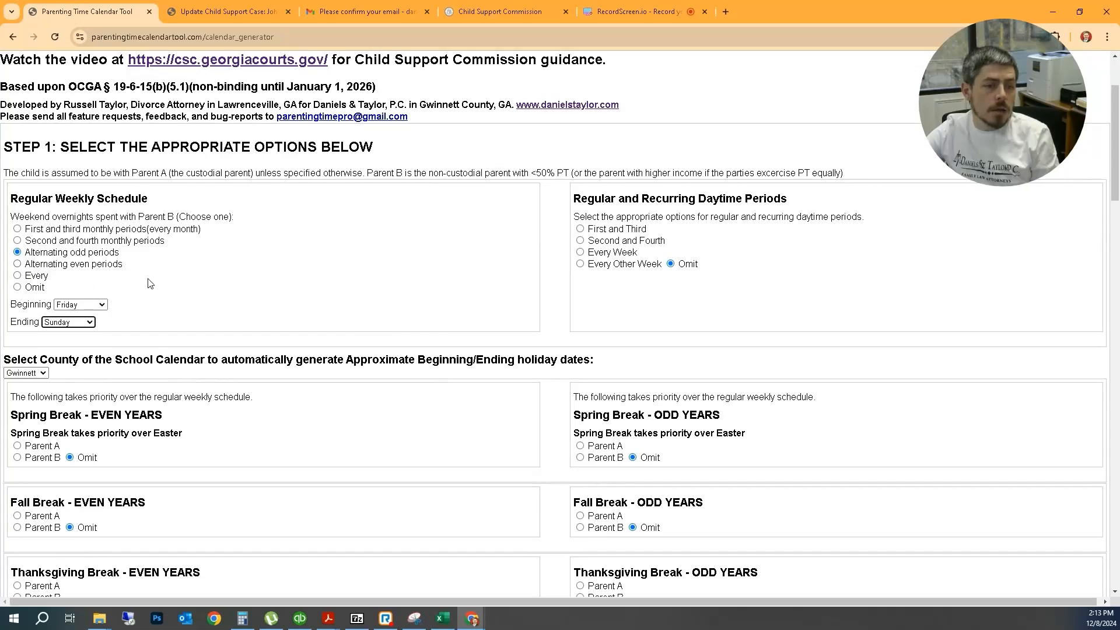
Populate the calendars from the alternating odd schedule and examine the marked weekends
{"action": "scroll", "coordinate": [150, 283], "scroll_direction": "down", "scroll_amount": 15}
{"action": "left_click", "coordinate": [64, 297]}
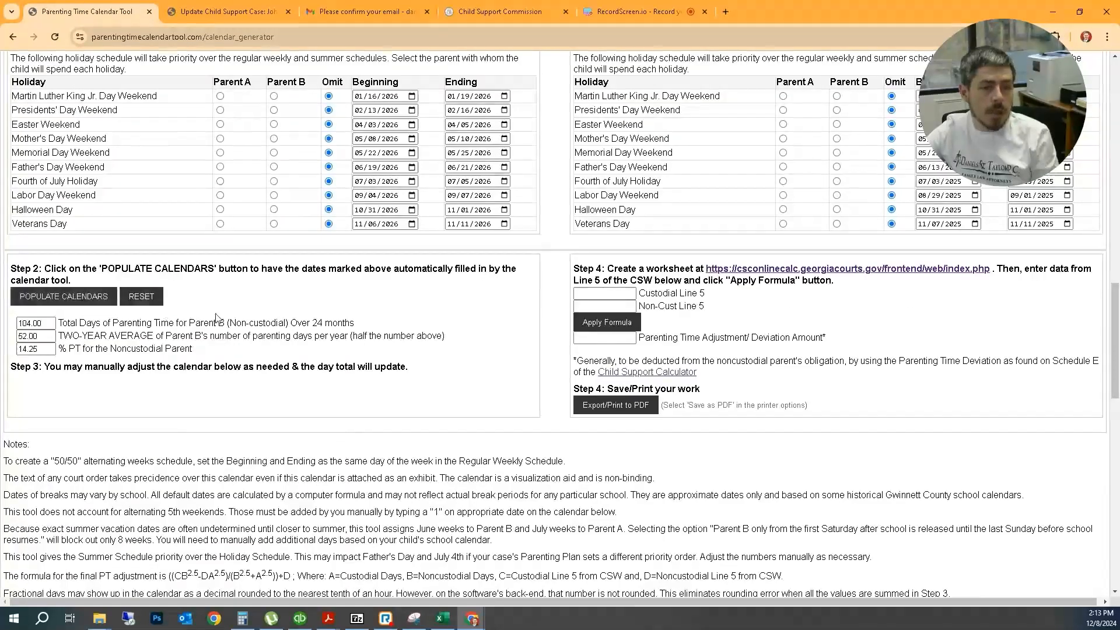
{"action": "scroll", "coordinate": [216, 318], "scroll_direction": "down", "scroll_amount": 6}
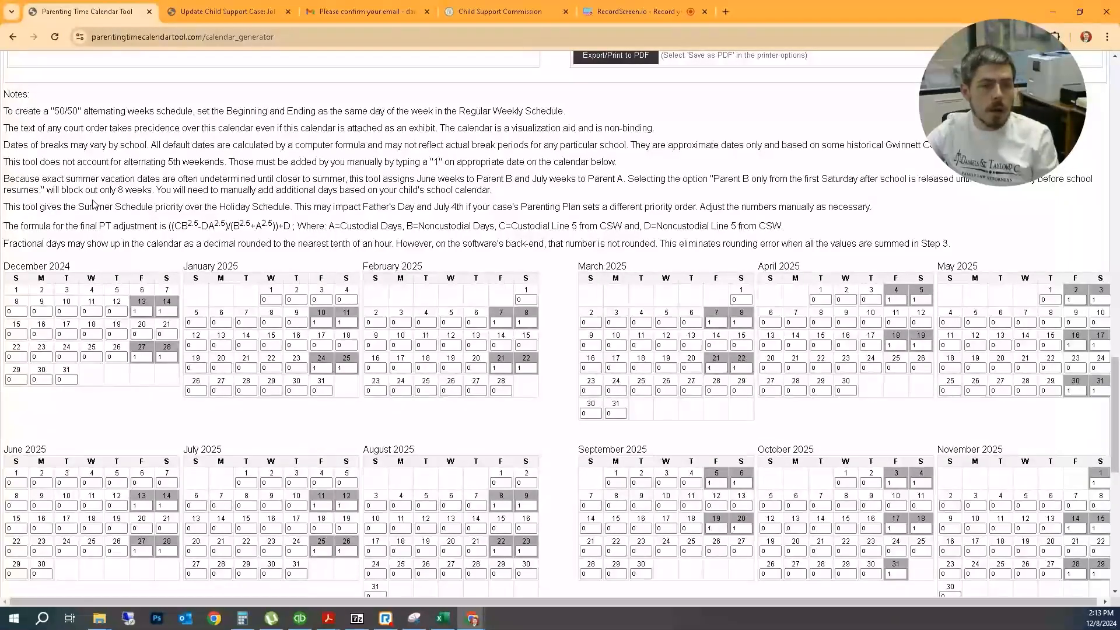
{"action": "scroll", "coordinate": [93, 203], "scroll_direction": "up", "scroll_amount": 20}
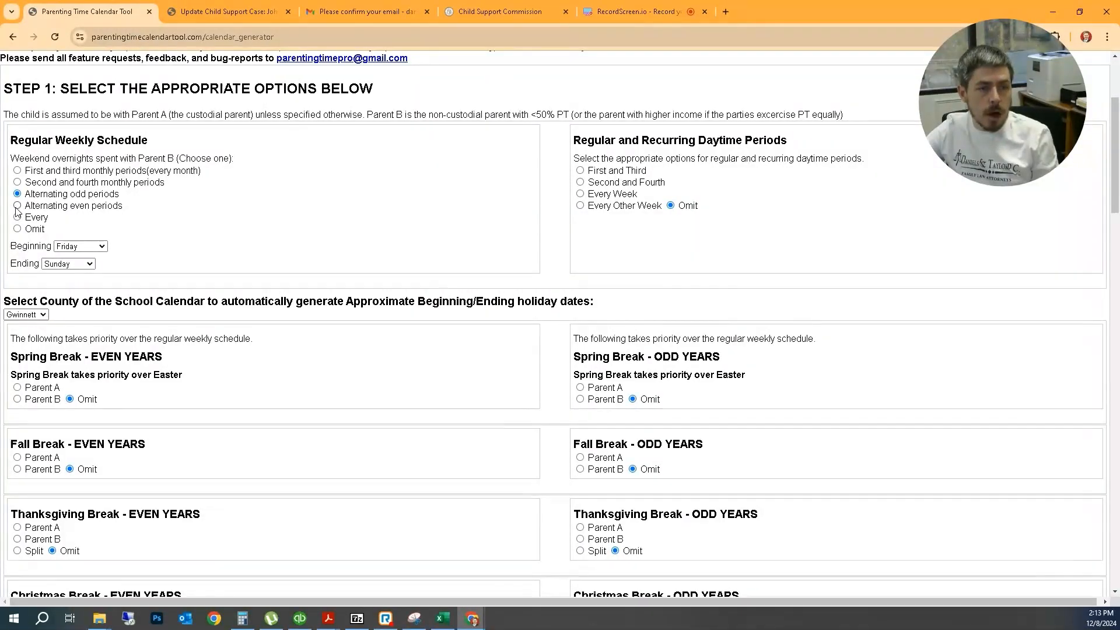
Change the regular weekly schedule to alternating even periods and repopulate the calendars
{"action": "left_click", "coordinate": [17, 206]}
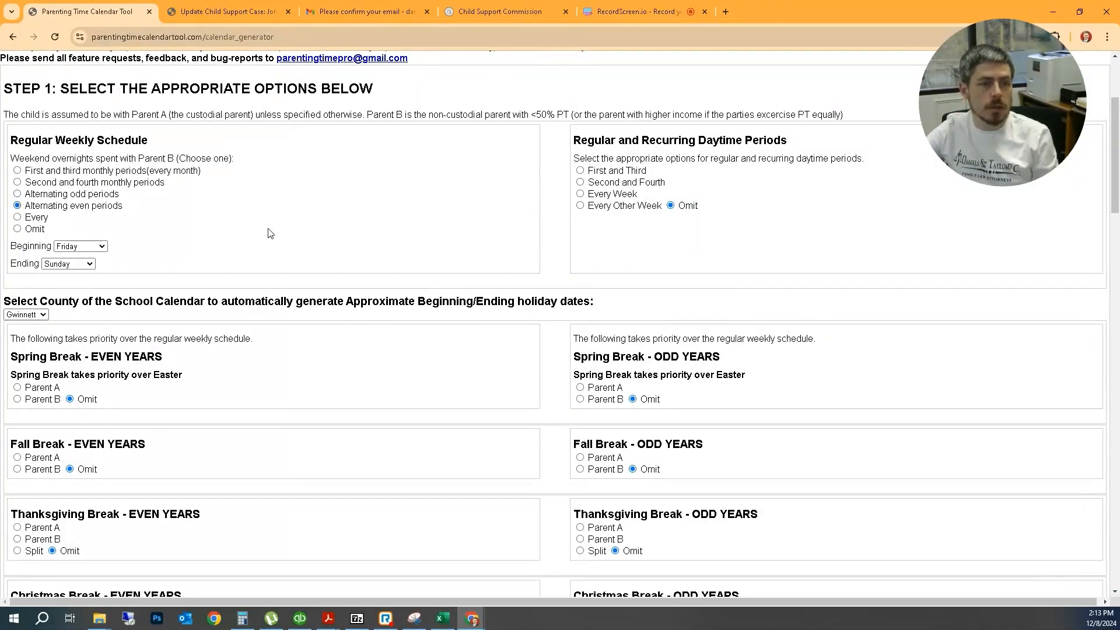
{"action": "scroll", "coordinate": [149, 239], "scroll_direction": "down", "scroll_amount": 20}
{"action": "scroll", "coordinate": [148, 239], "scroll_direction": "up", "scroll_amount": 2}
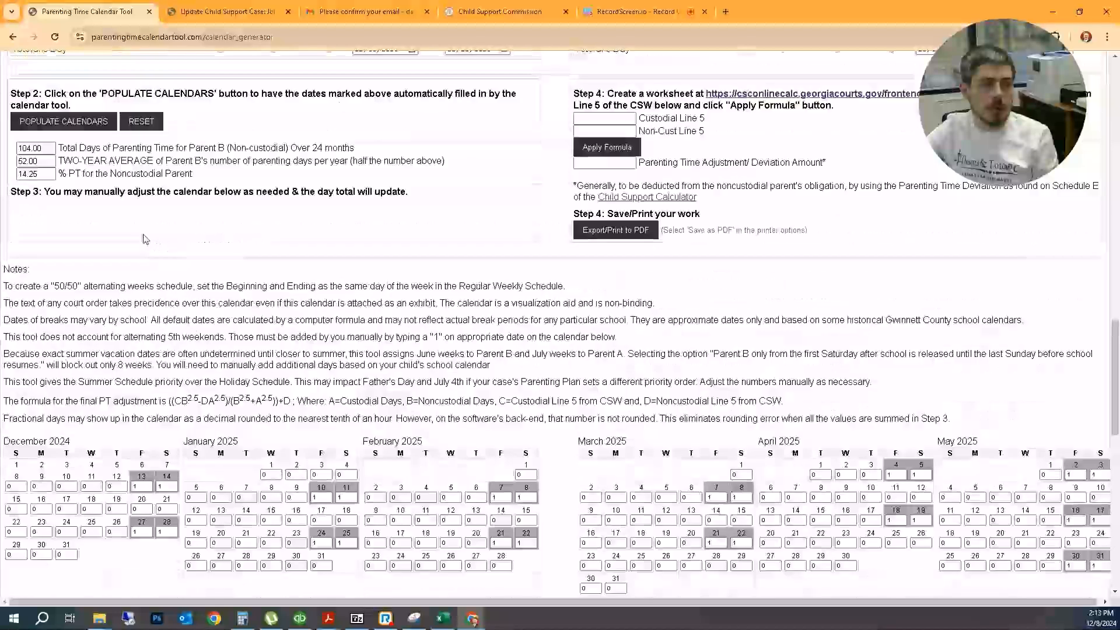
{"action": "left_click", "coordinate": [64, 122]}
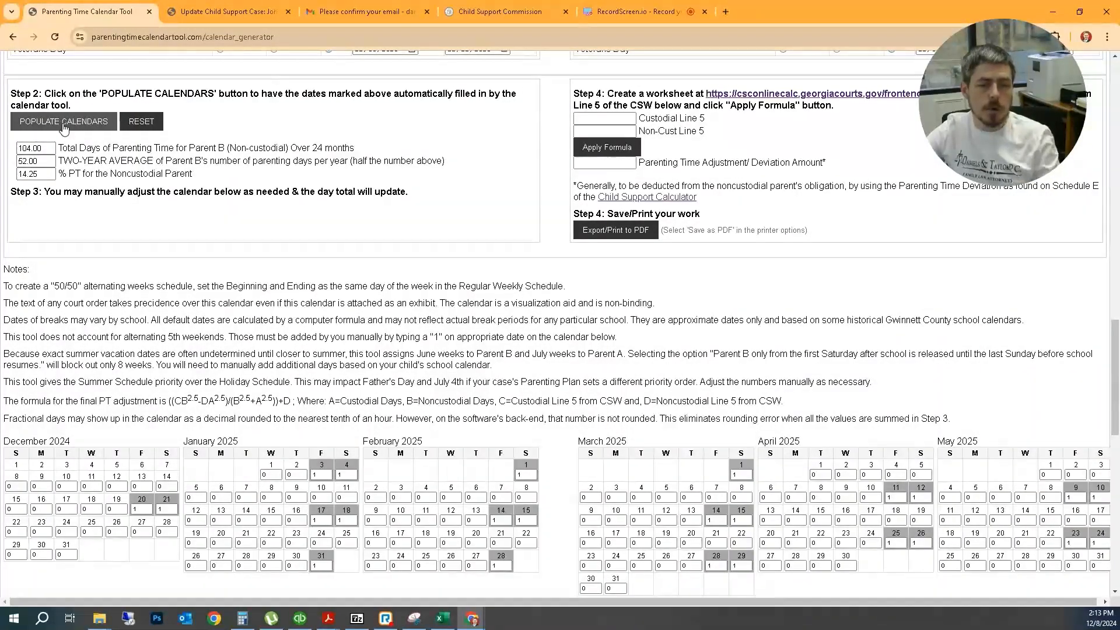
Examine the Regular and Recurring Daytime Periods options and the list of counties offered for the school calendar
{"action": "scroll", "coordinate": [111, 230], "scroll_direction": "up", "scroll_amount": 20}
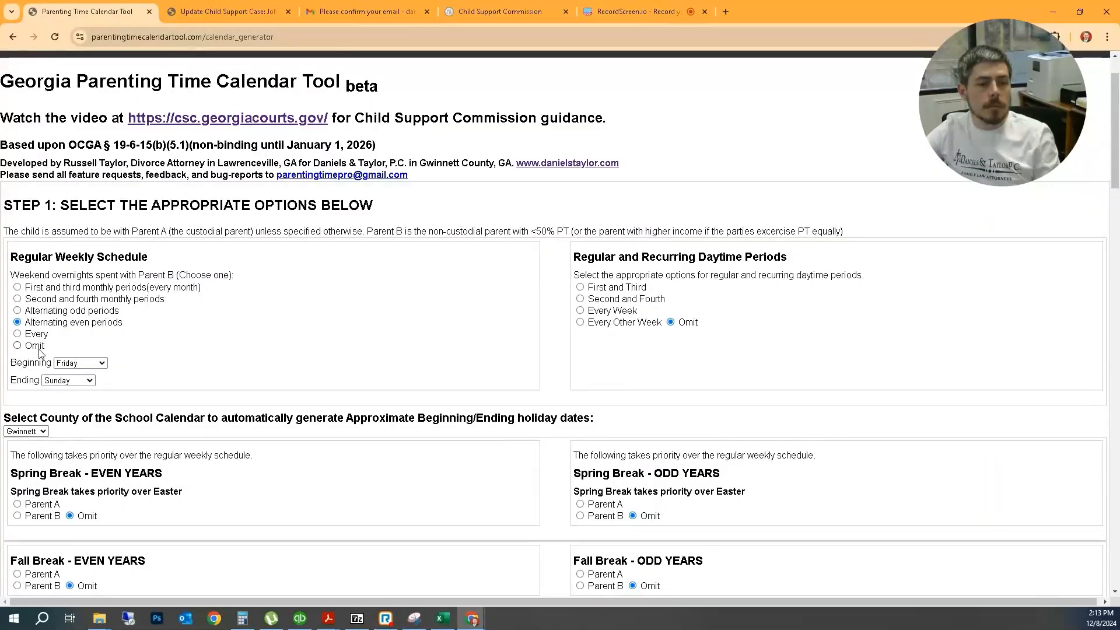
{"action": "scroll", "coordinate": [43, 350], "scroll_direction": "down", "scroll_amount": 1}
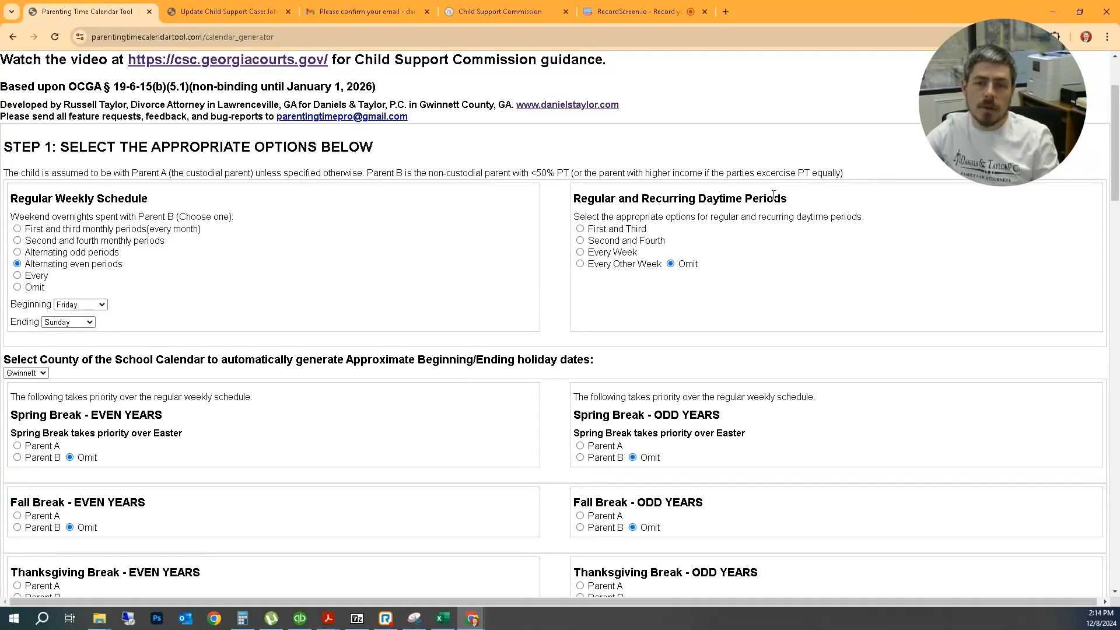
{"action": "left_click_drag", "start_coordinate": [581, 199], "coordinate": [791, 205]}
{"action": "left_click", "coordinate": [704, 217]}
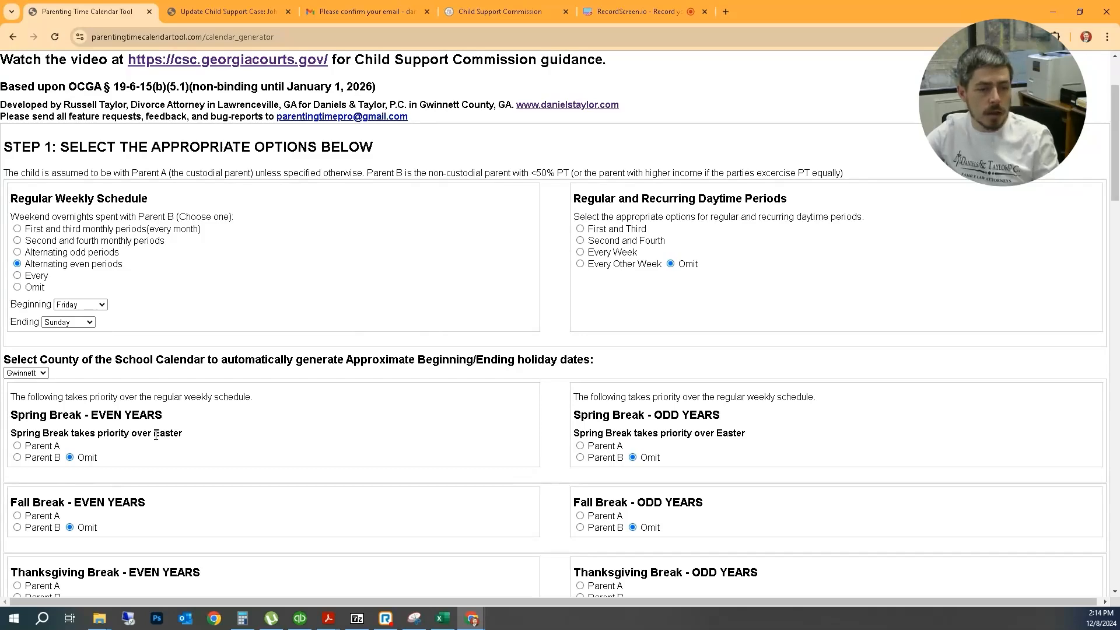
{"action": "scroll", "coordinate": [155, 434], "scroll_direction": "down", "scroll_amount": 2}
{"action": "scroll", "coordinate": [155, 434], "scroll_direction": "up", "scroll_amount": 1}
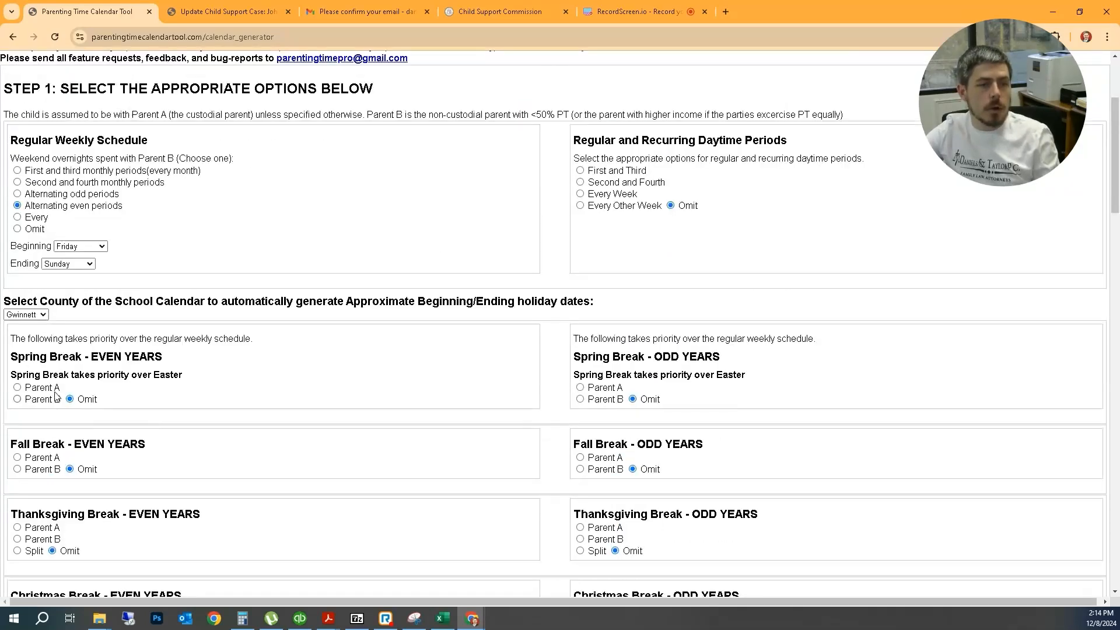
{"action": "left_click", "coordinate": [41, 315]}
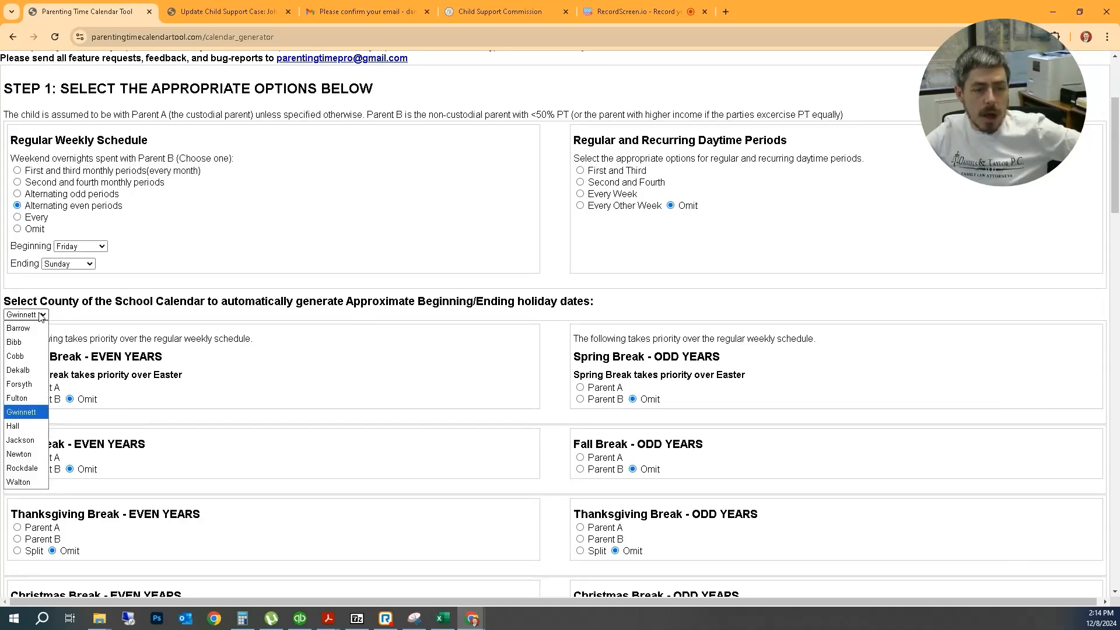
{"action": "left_click", "coordinate": [93, 316]}
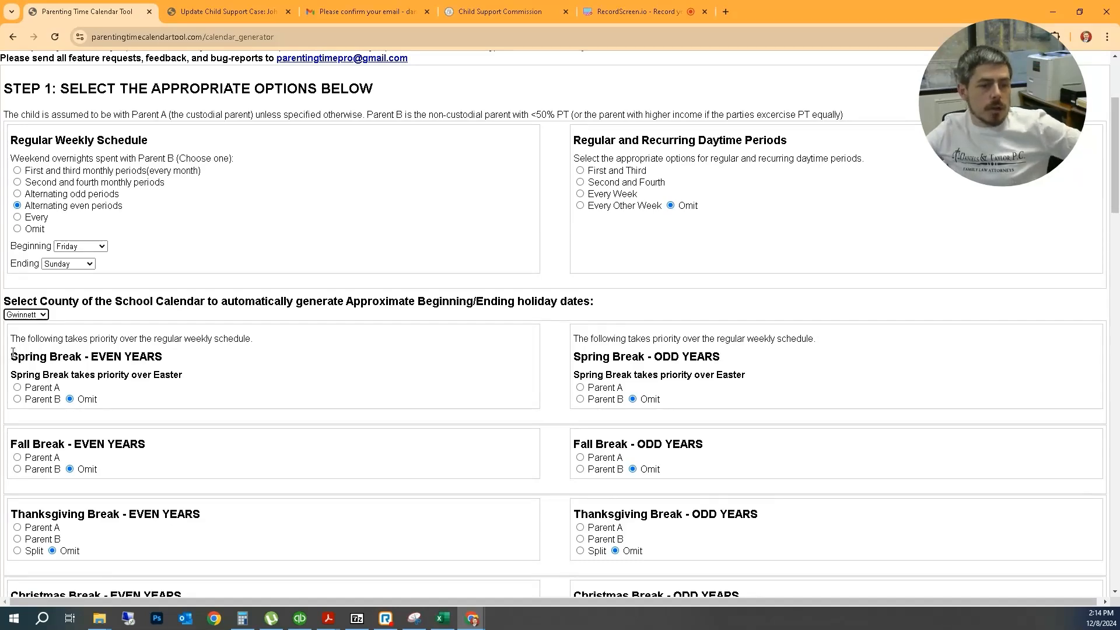
Assign Spring Break to Parent A in even years and Parent B in odd years, and Fall Break the opposite way
{"action": "scroll", "coordinate": [12, 353], "scroll_direction": "down", "scroll_amount": 1}
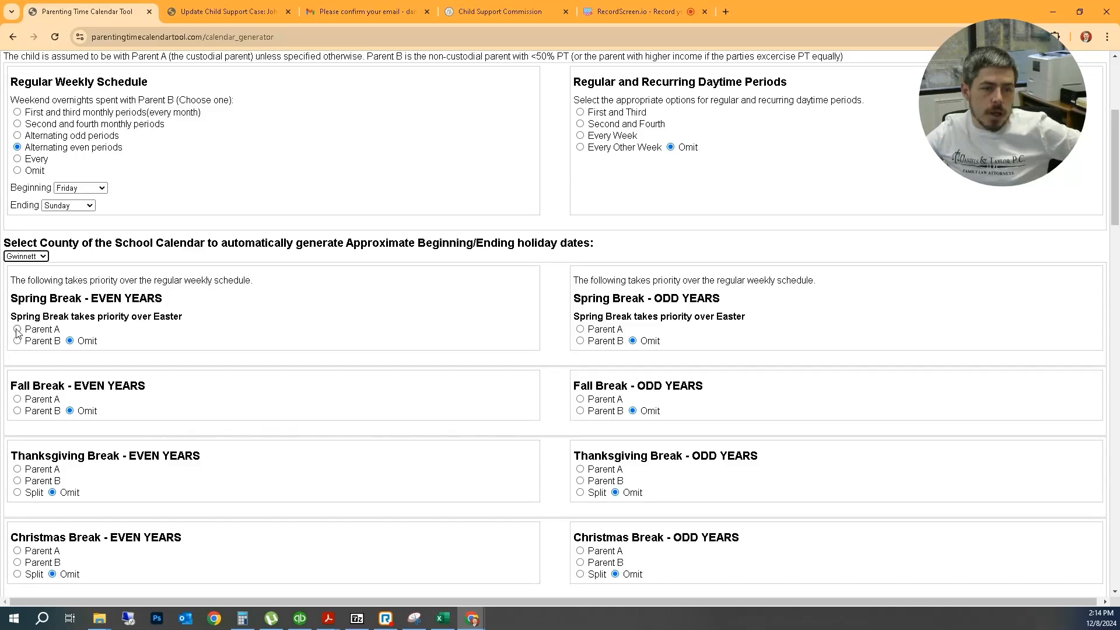
{"action": "left_click", "coordinate": [18, 329]}
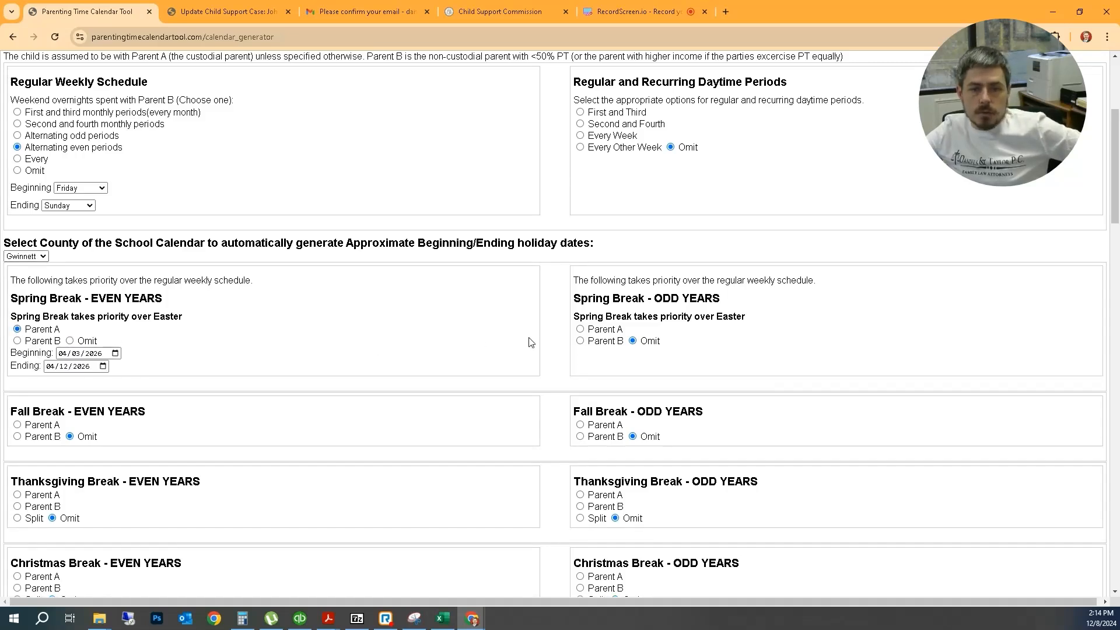
{"action": "left_click", "coordinate": [581, 341]}
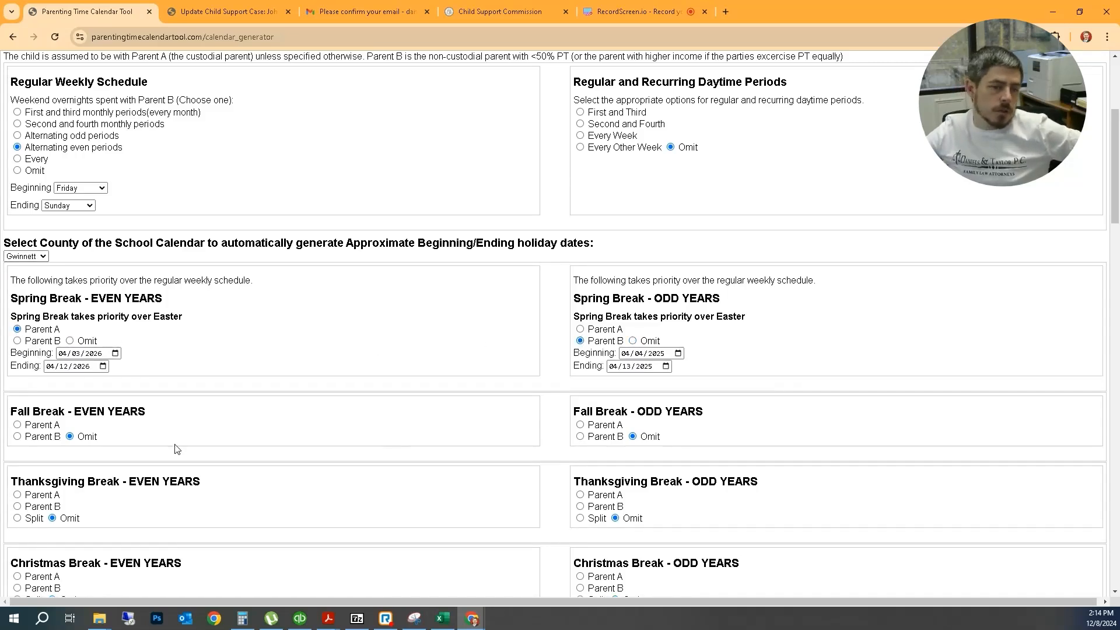
{"action": "left_click", "coordinate": [17, 437]}
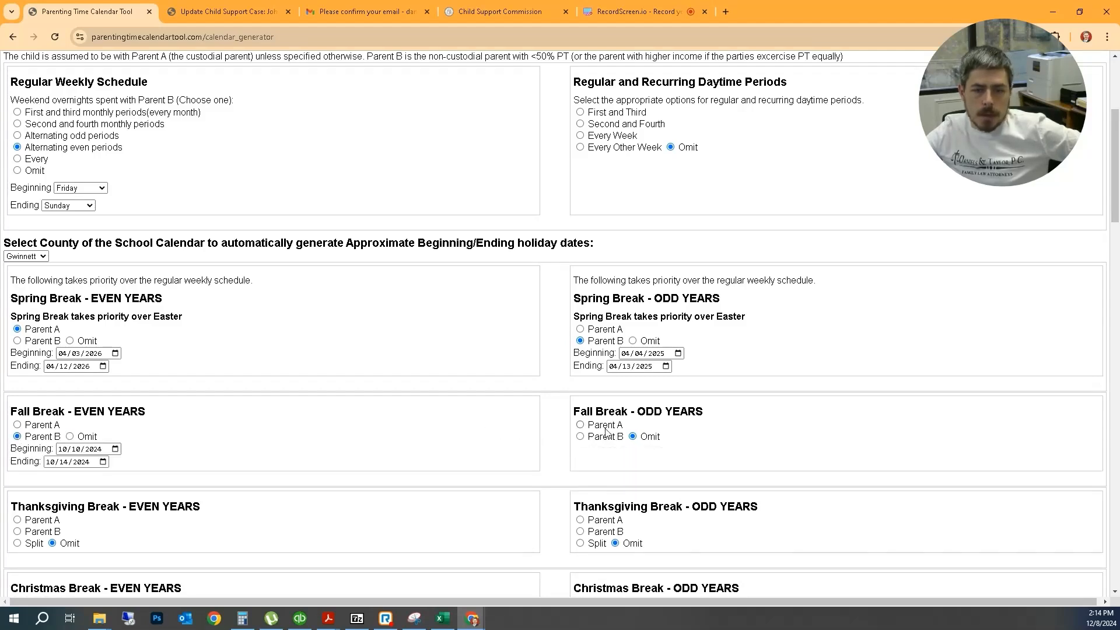
{"action": "left_click", "coordinate": [580, 425]}
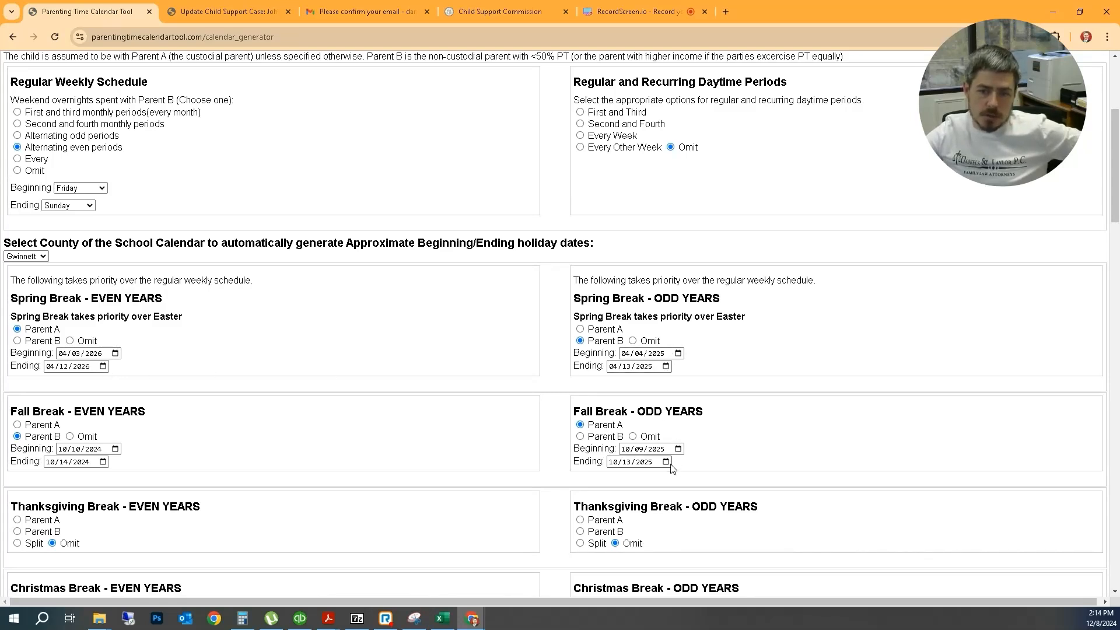
Check the county choices for the school calendar that sets the holiday dates
{"action": "left_click", "coordinate": [40, 258]}
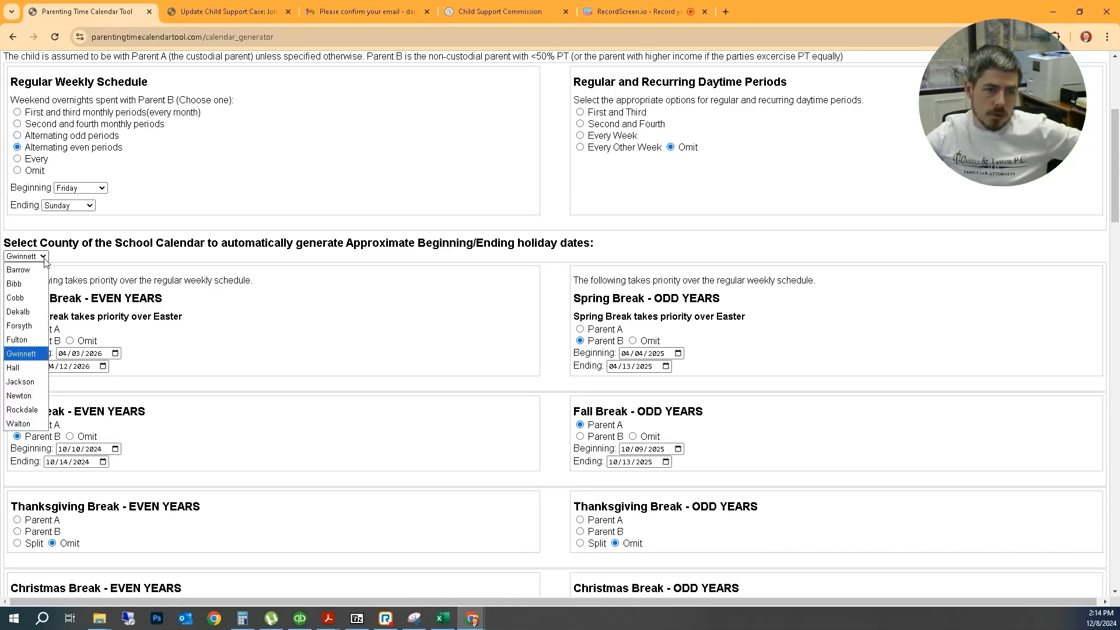
{"action": "left_click", "coordinate": [45, 258]}
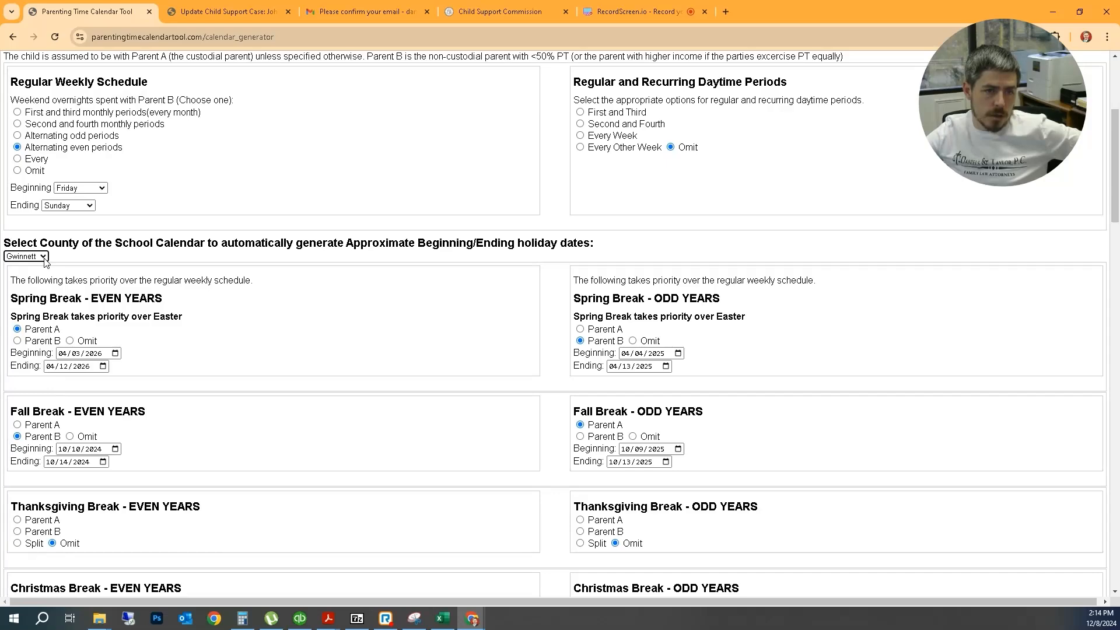
{"action": "left_click", "coordinate": [64, 263]}
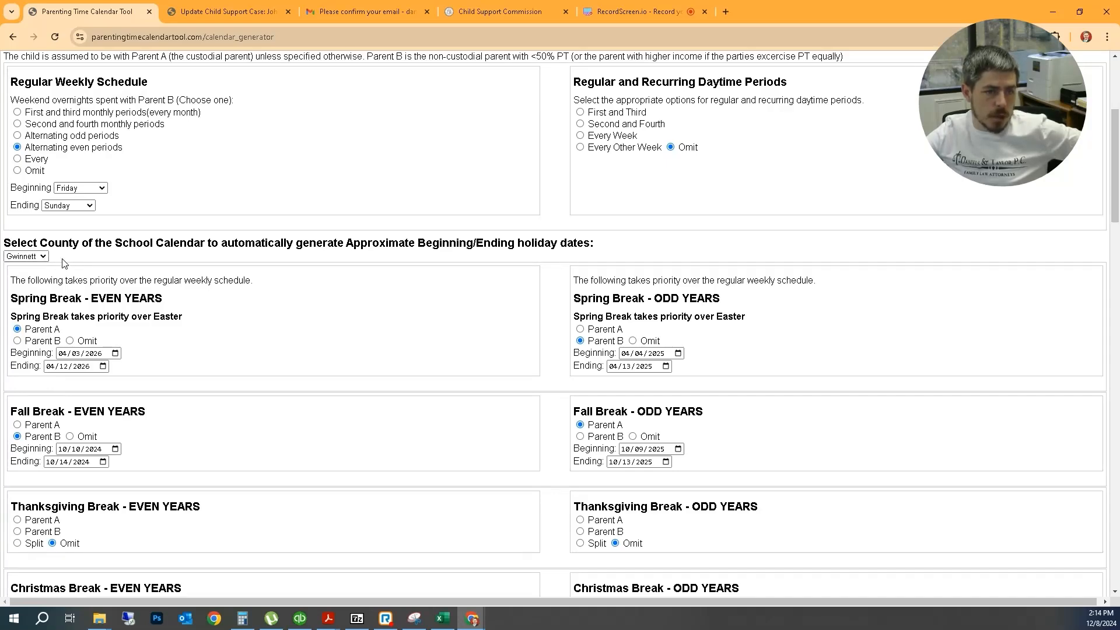
Assign Thanksgiving Break to Parent A in even years and Parent B in odd years, and Christmas Break the opposite way
{"action": "scroll", "coordinate": [85, 268], "scroll_direction": "down", "scroll_amount": 1}
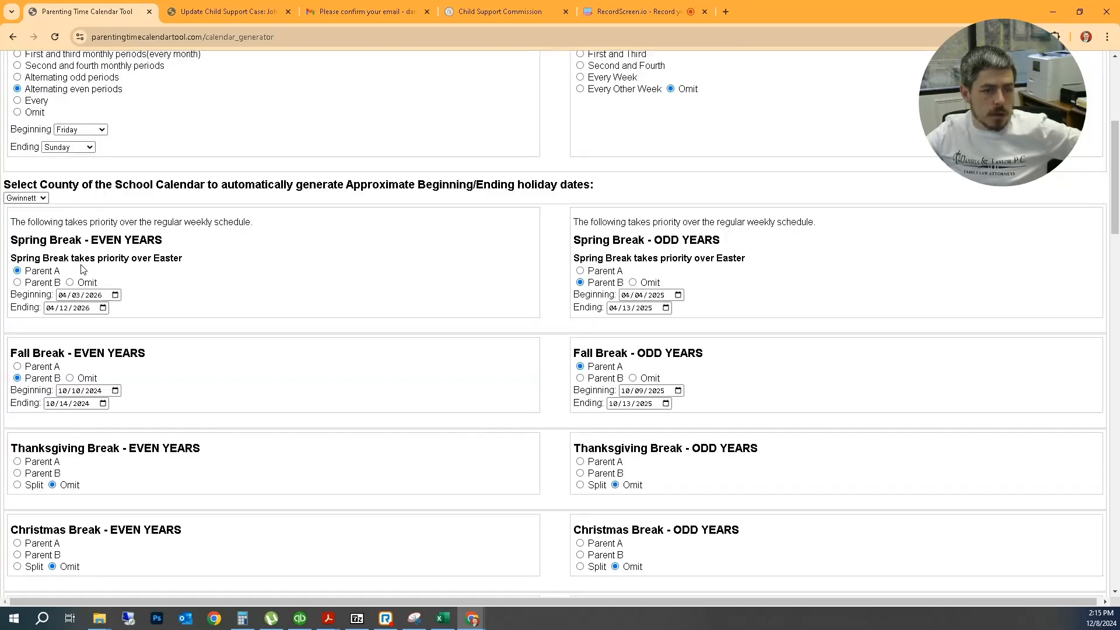
{"action": "left_click", "coordinate": [16, 461]}
{"action": "left_click", "coordinate": [580, 473]}
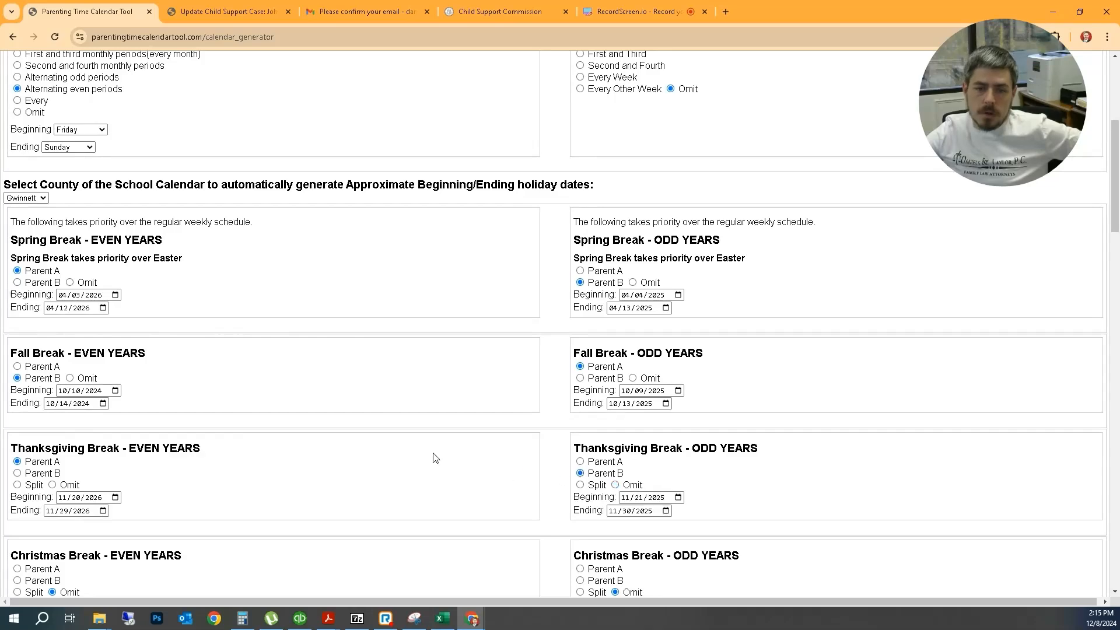
{"action": "scroll", "coordinate": [436, 458], "scroll_direction": "down", "scroll_amount": 2}
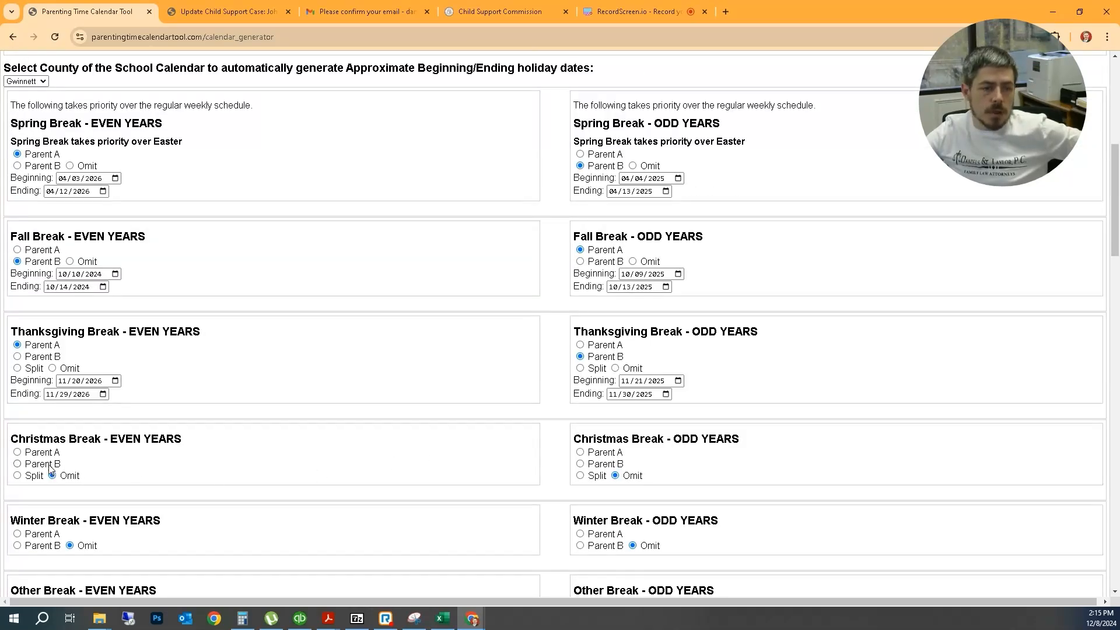
{"action": "left_click", "coordinate": [17, 464]}
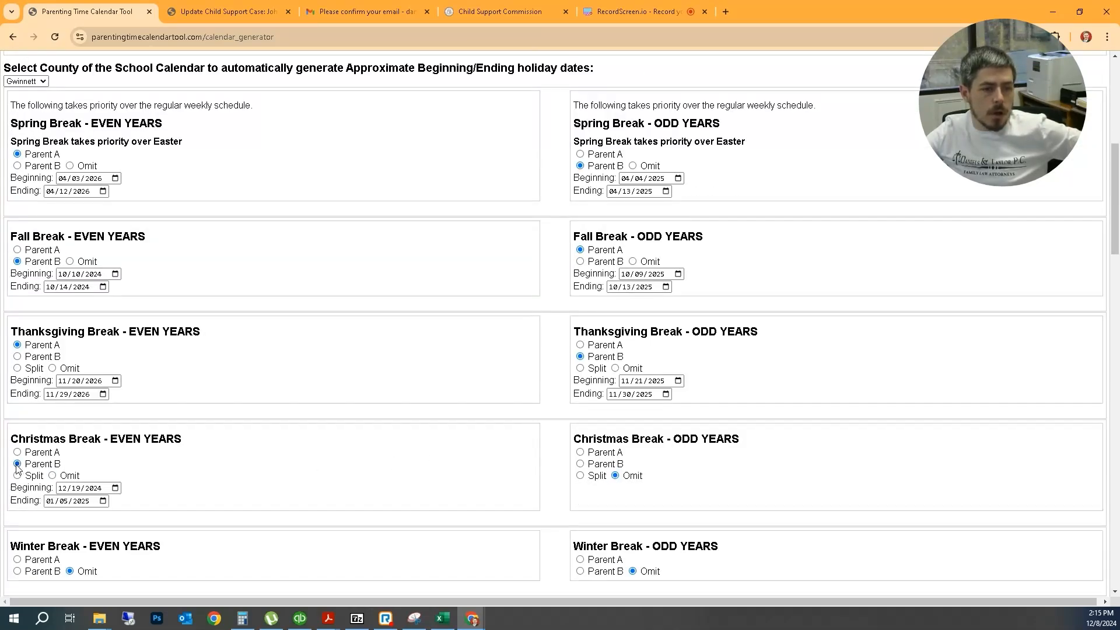
{"action": "left_click", "coordinate": [580, 453]}
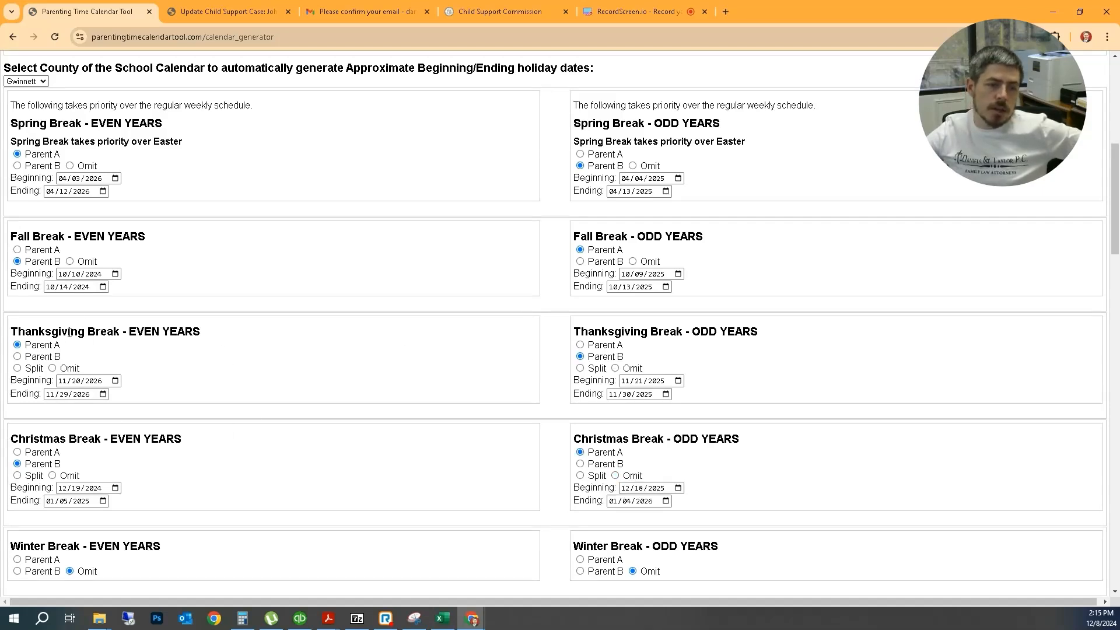
Split Thanksgiving Break with exchanges on 11/26/2026 and 11/27/2025, giving the first period to Parent A in even years and Parent B in odd years
{"action": "left_click", "coordinate": [18, 369]}
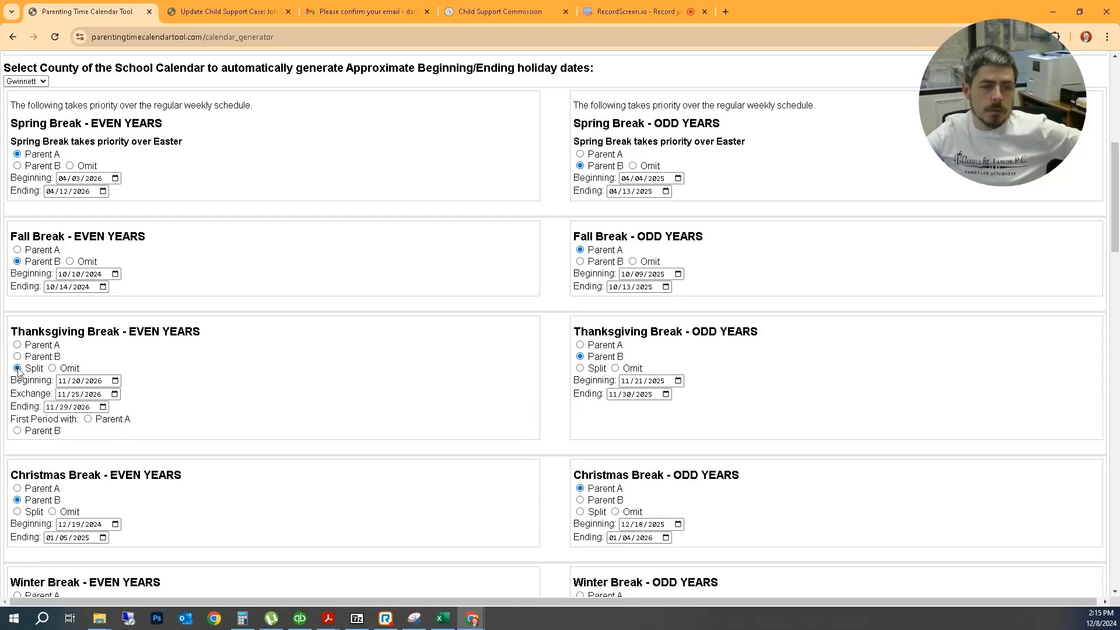
{"action": "left_click", "coordinate": [581, 370]}
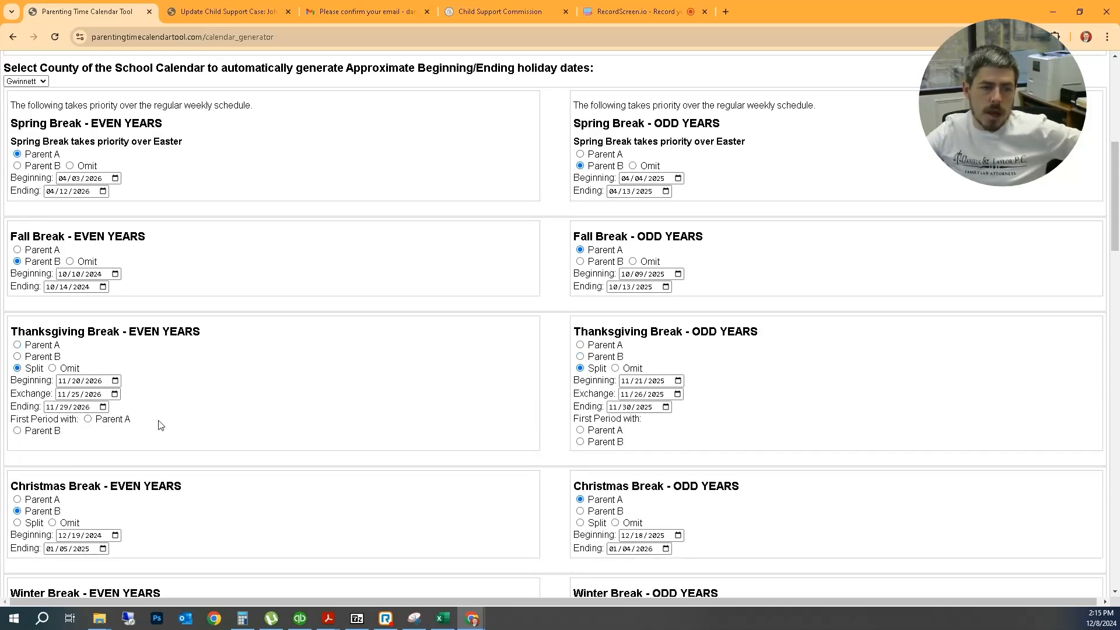
{"action": "left_click", "coordinate": [115, 395]}
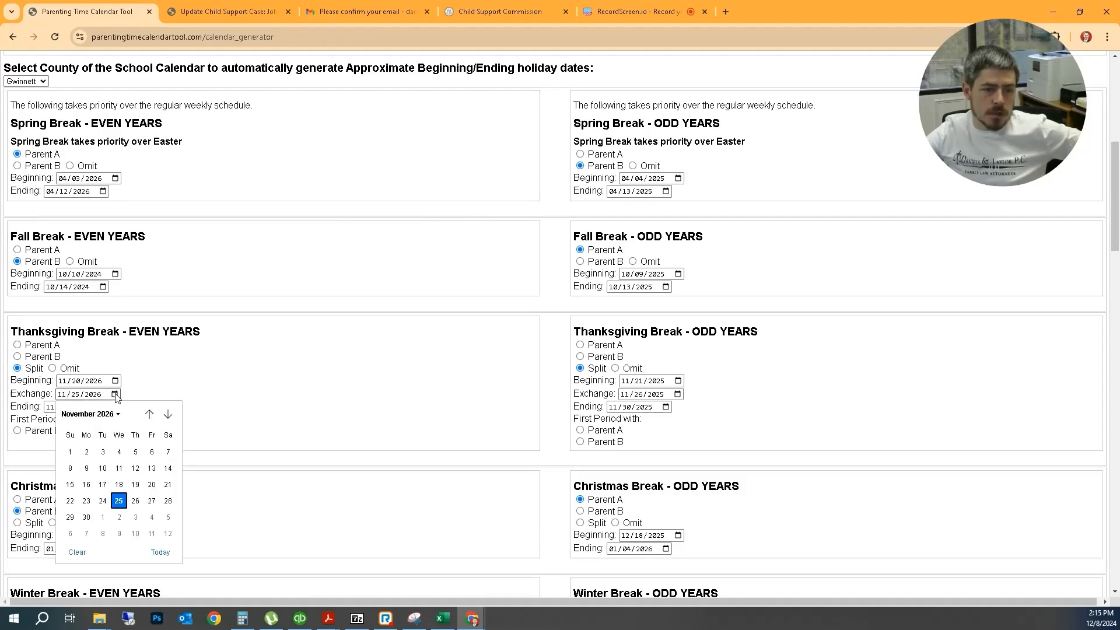
{"action": "left_click", "coordinate": [260, 393]}
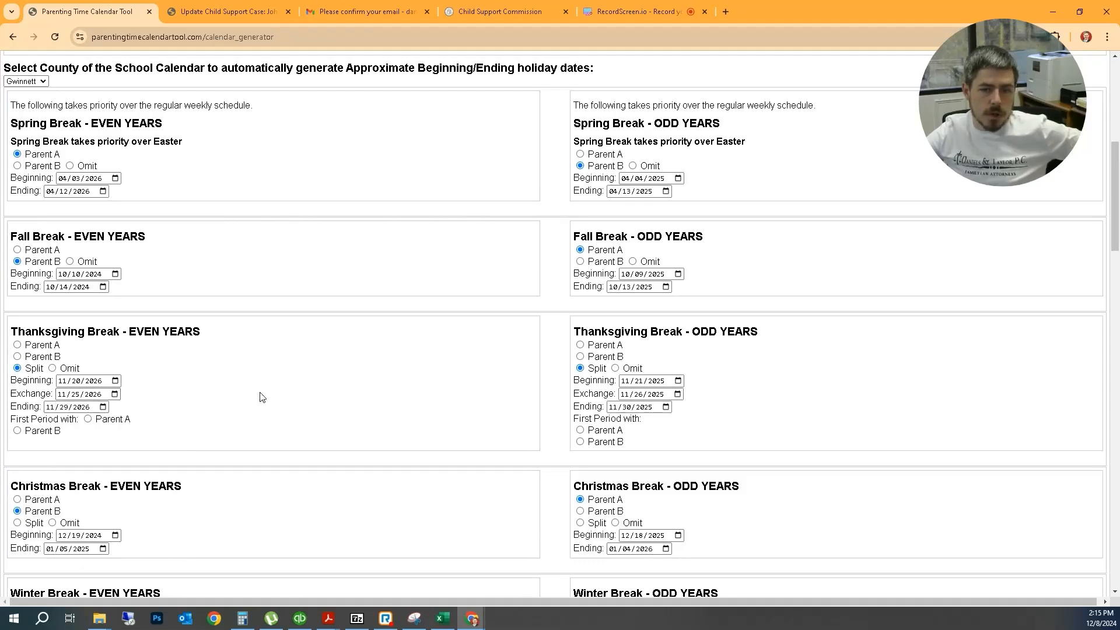
{"action": "left_click", "coordinate": [677, 395]}
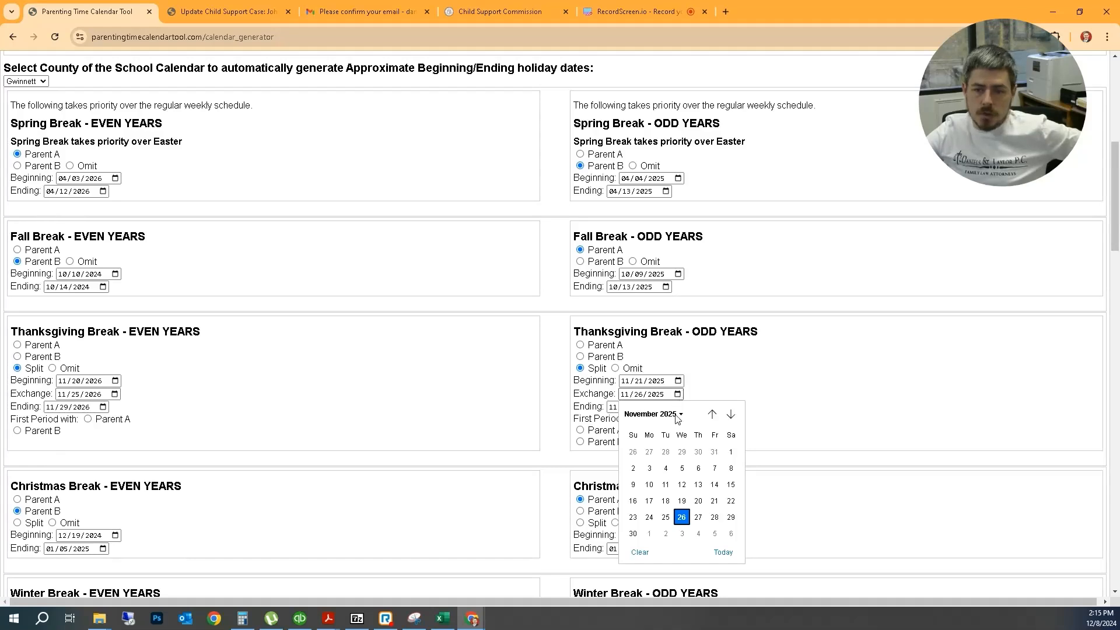
{"action": "left_click", "coordinate": [699, 517]}
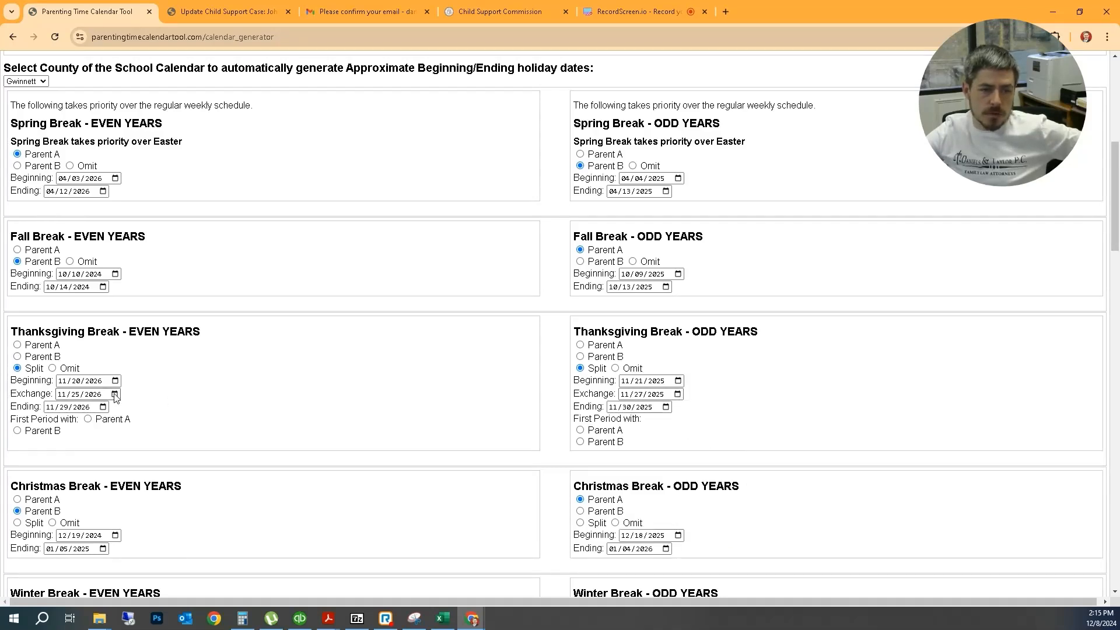
{"action": "left_click", "coordinate": [115, 394]}
{"action": "left_click", "coordinate": [139, 503]}
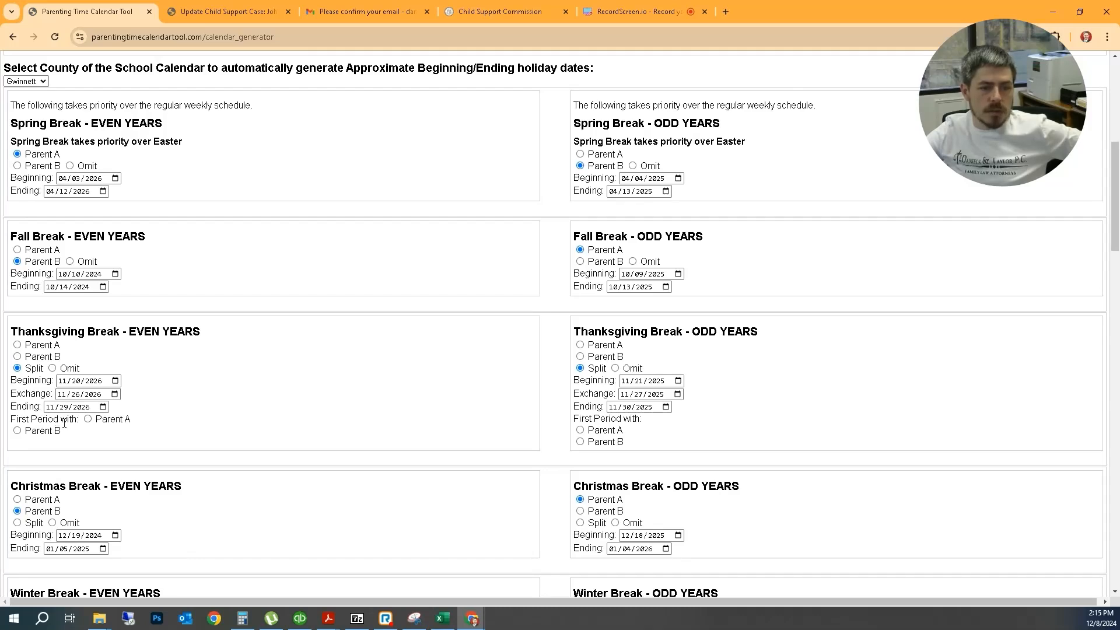
{"action": "left_click", "coordinate": [88, 420]}
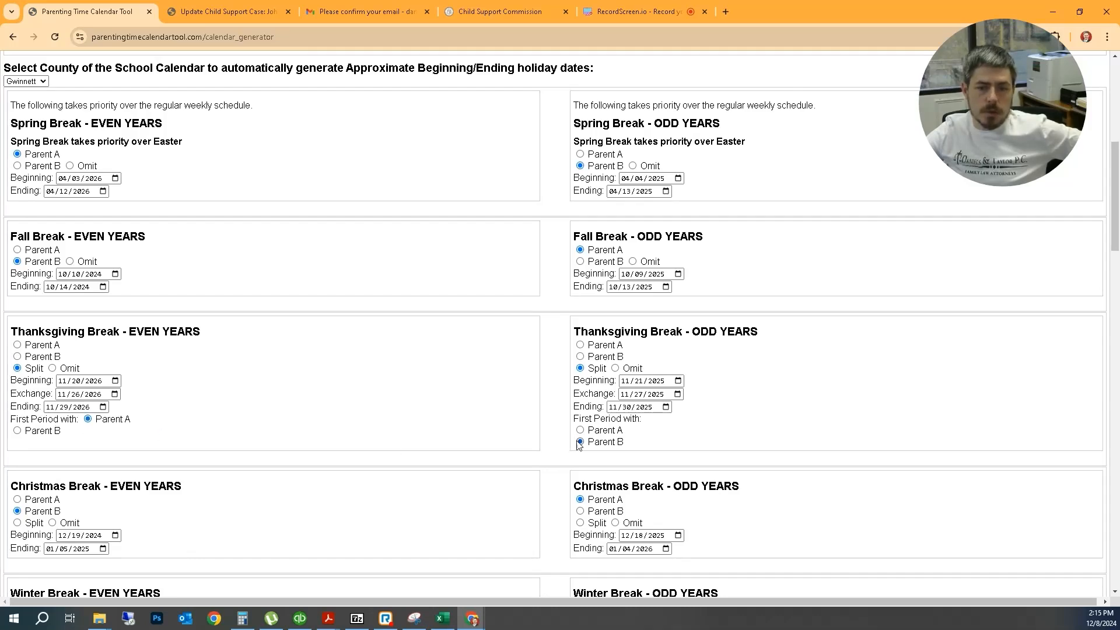
Split Christmas Break with exchanges on 12/24/2024 and 12/24/2025, giving the first period to Parent A in even years and Parent B in odd years
{"action": "scroll", "coordinate": [71, 410], "scroll_direction": "down", "scroll_amount": 1}
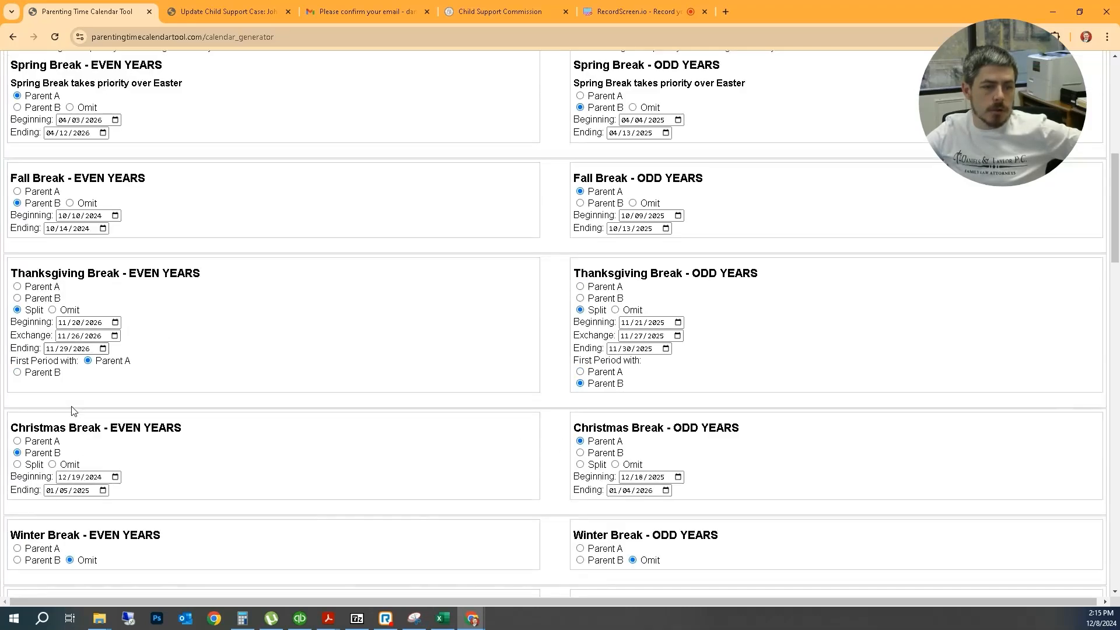
{"action": "left_click", "coordinate": [17, 464]}
{"action": "left_click", "coordinate": [580, 465]}
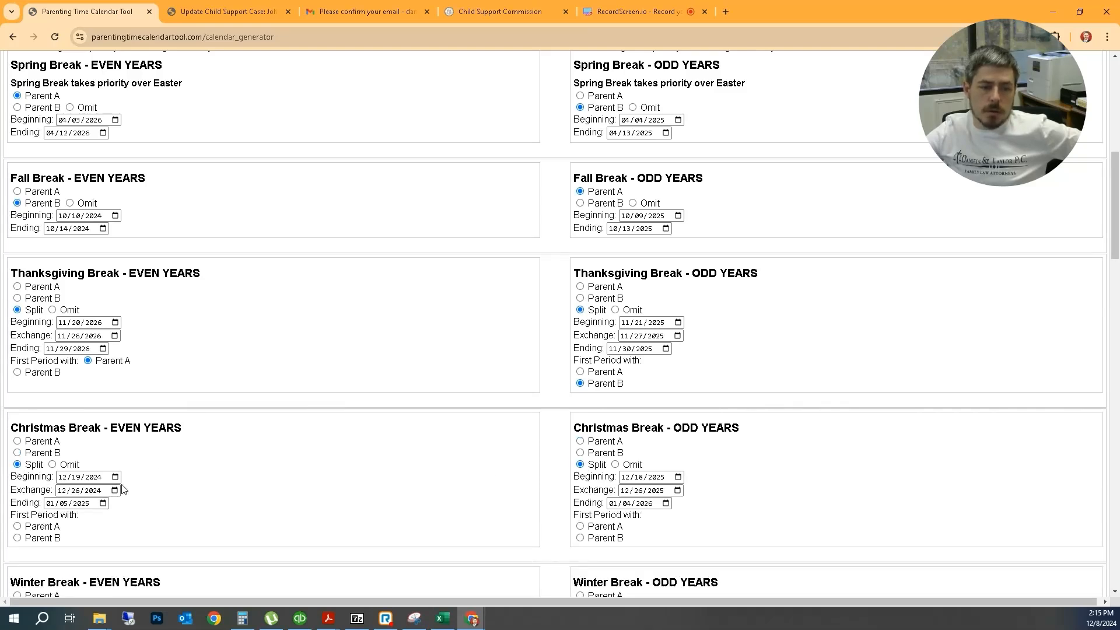
{"action": "left_click", "coordinate": [115, 490]}
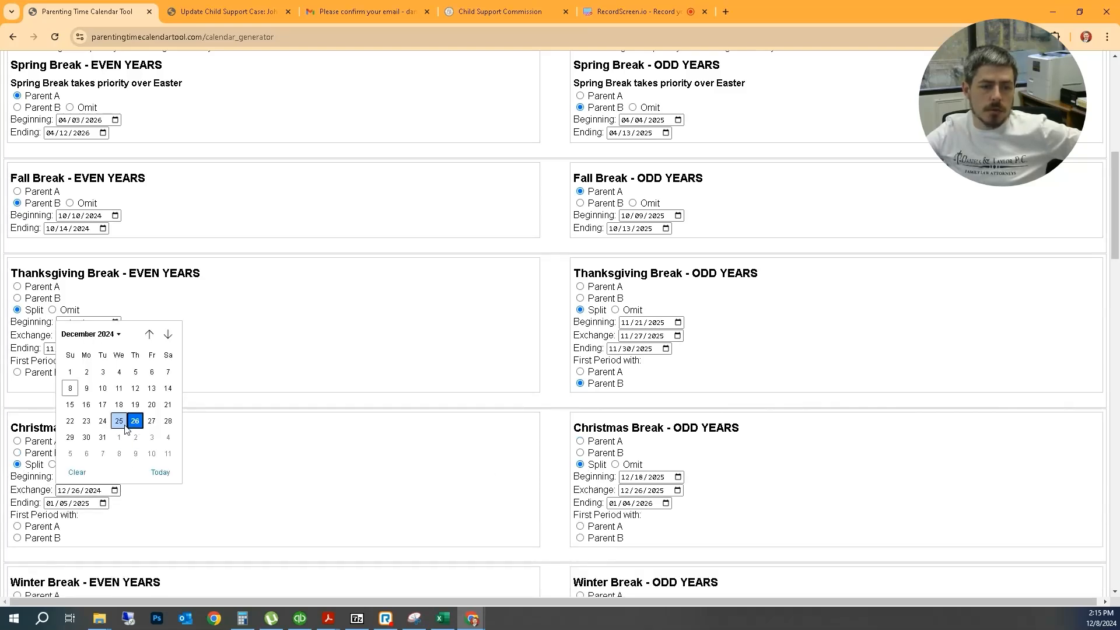
{"action": "left_click", "coordinate": [102, 420]}
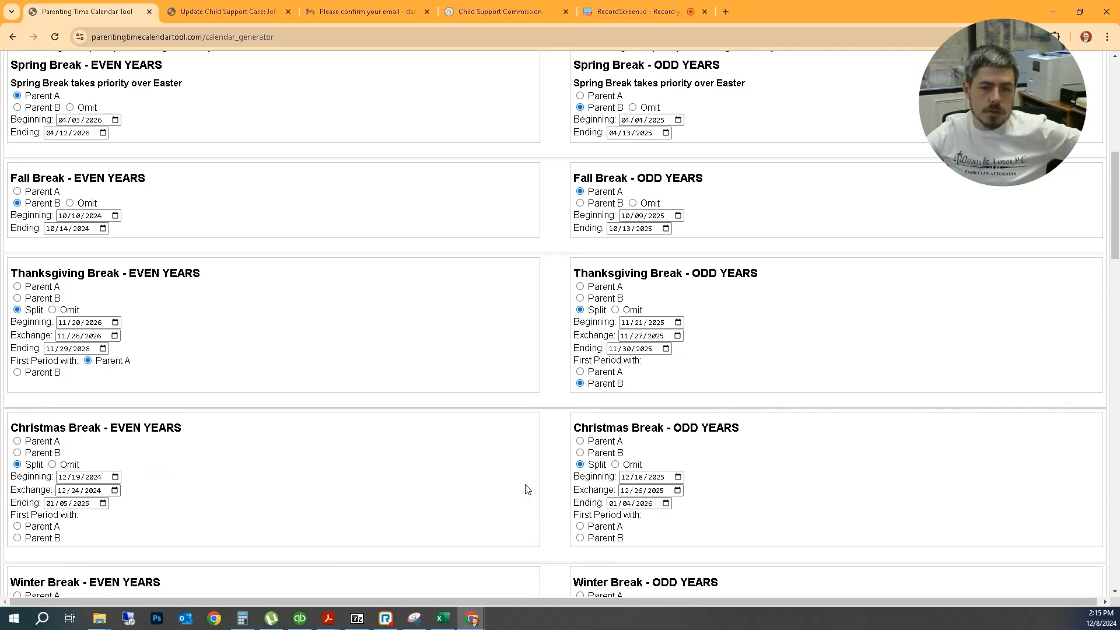
{"action": "left_click", "coordinate": [677, 490]}
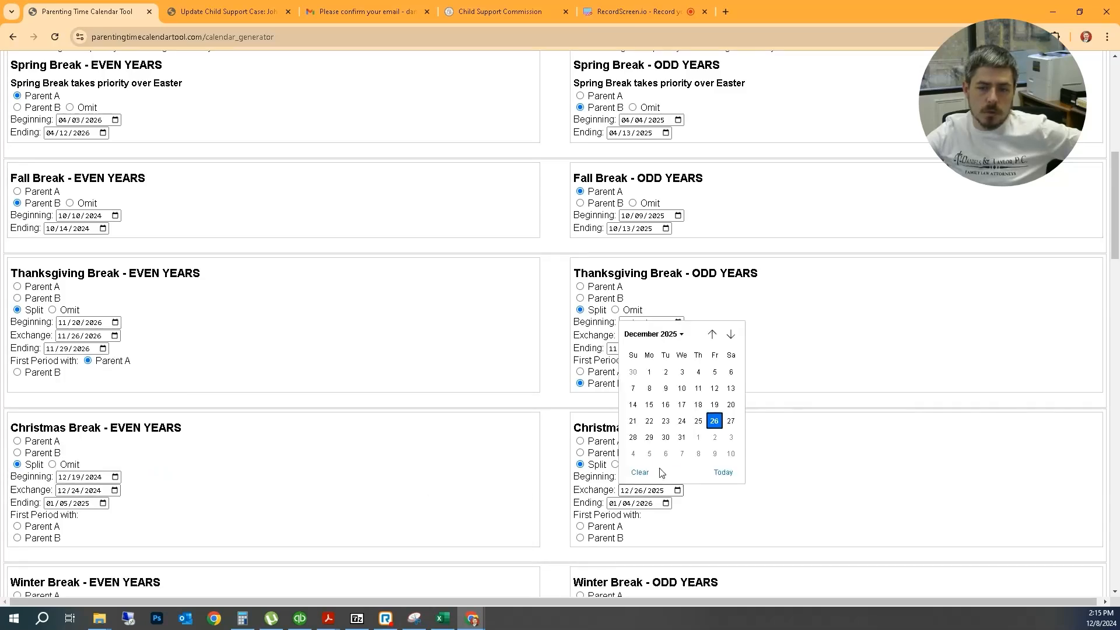
{"action": "left_click", "coordinate": [682, 420]}
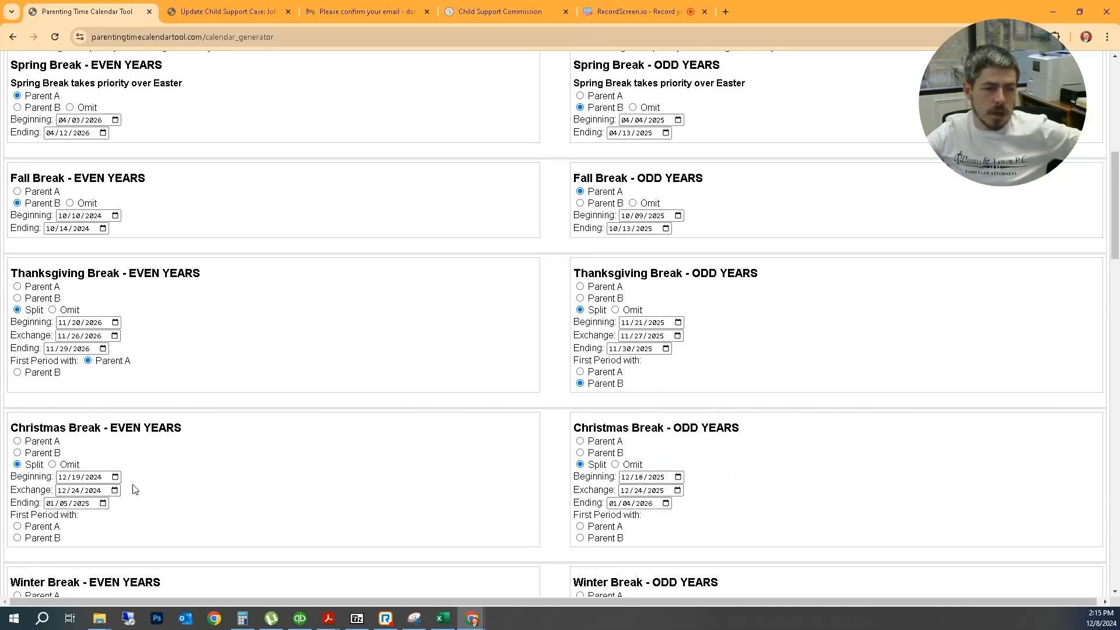
{"action": "scroll", "coordinate": [163, 490], "scroll_direction": "down", "scroll_amount": 1}
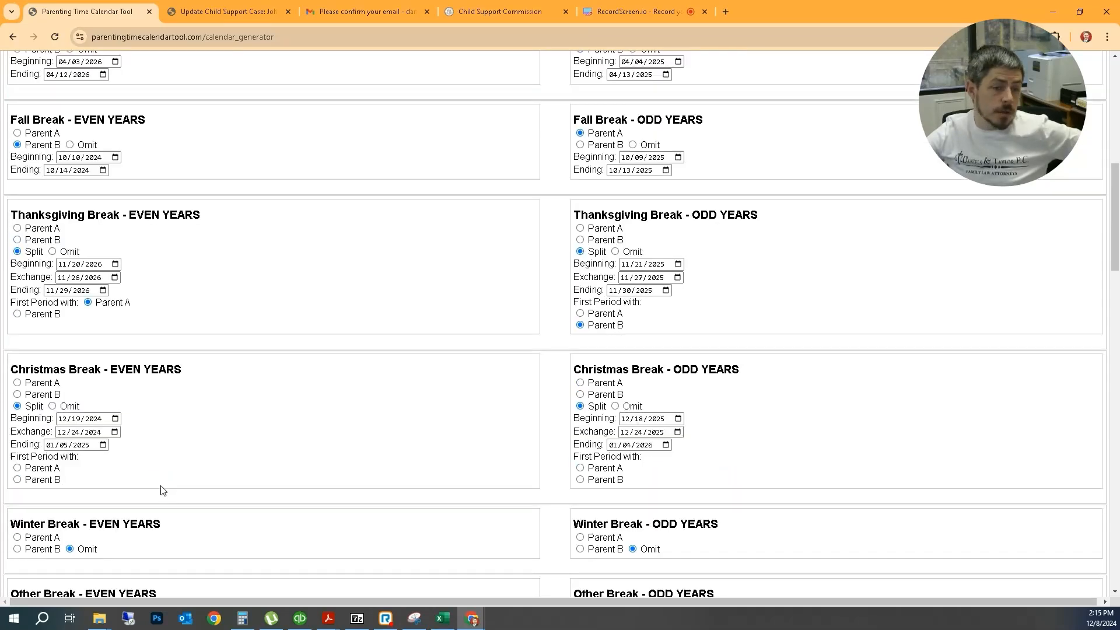
{"action": "left_click", "coordinate": [17, 469]}
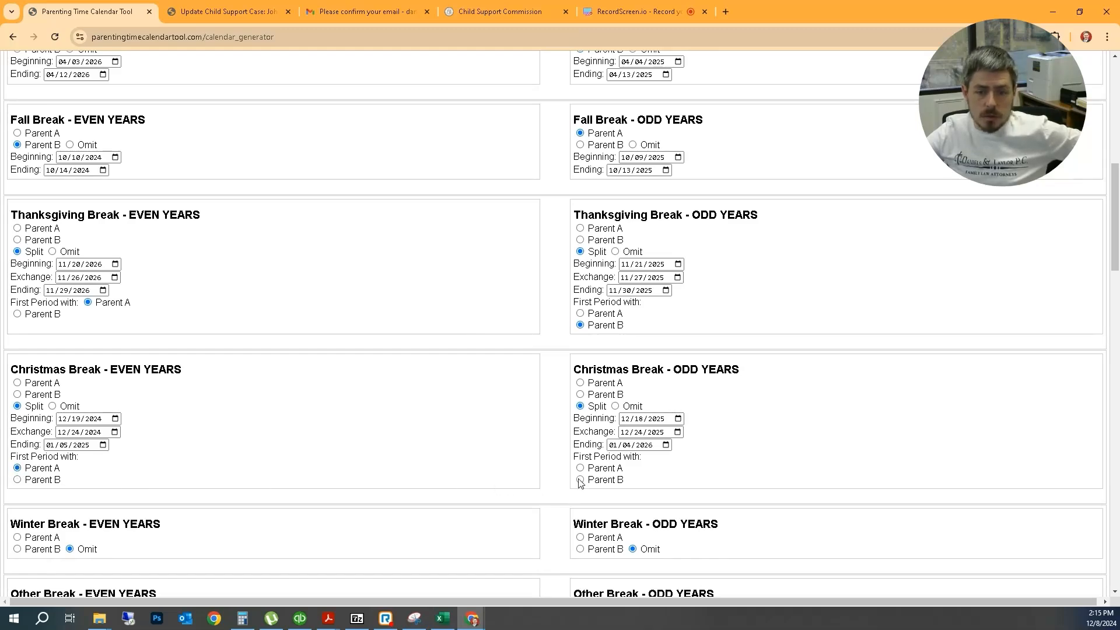
Assign Winter Break to Parent A in even years and Parent B in odd years
{"action": "scroll", "coordinate": [393, 437], "scroll_direction": "down", "scroll_amount": 3}
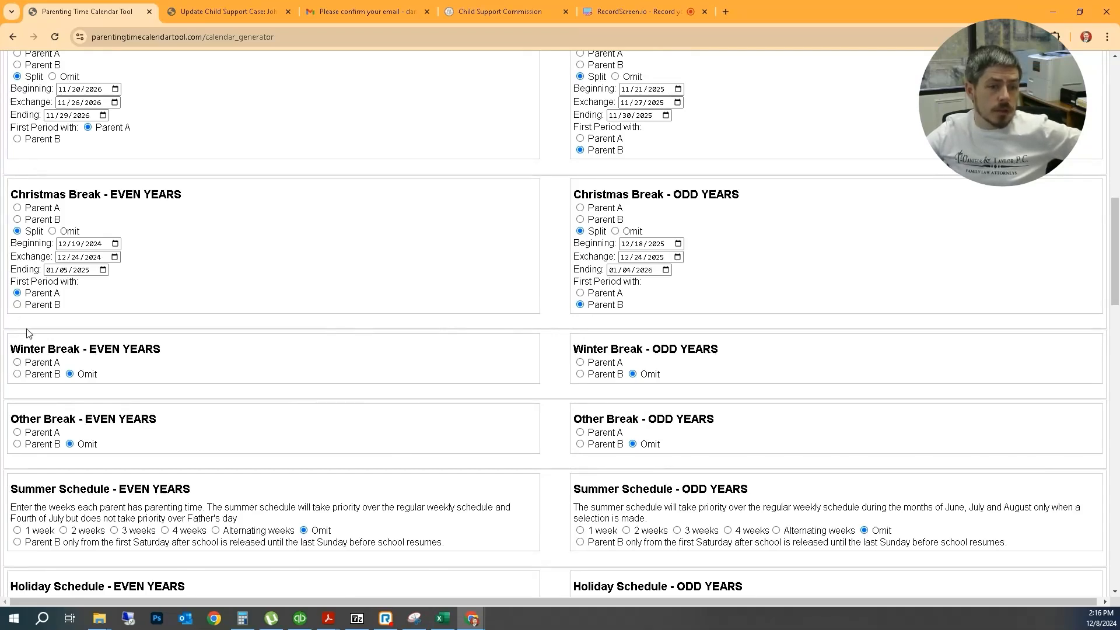
{"action": "left_click", "coordinate": [17, 362]}
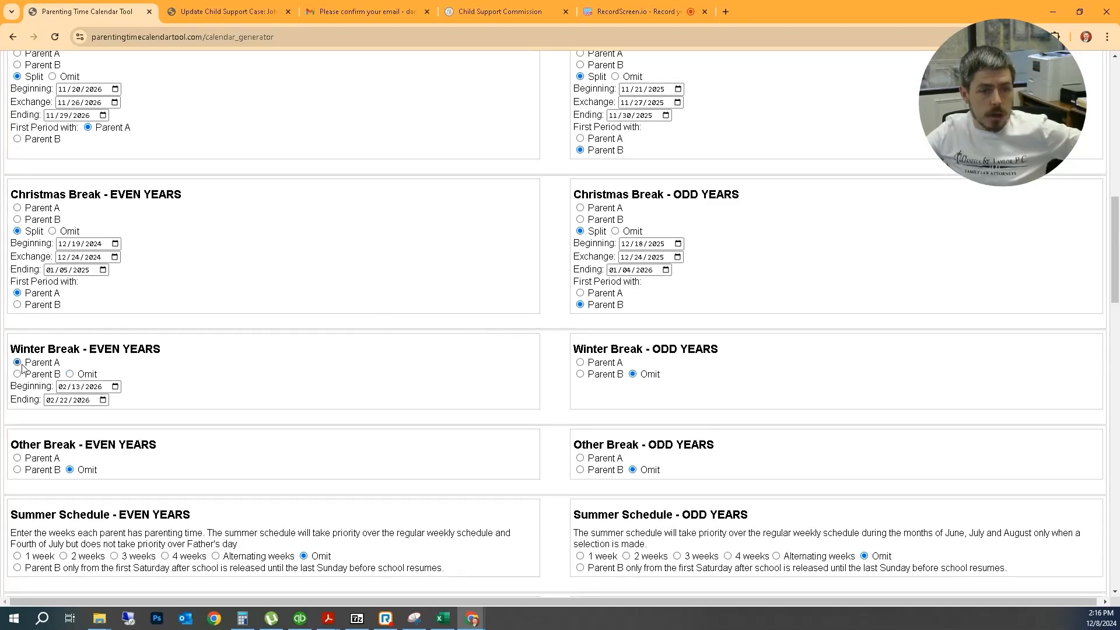
{"action": "left_click", "coordinate": [580, 374]}
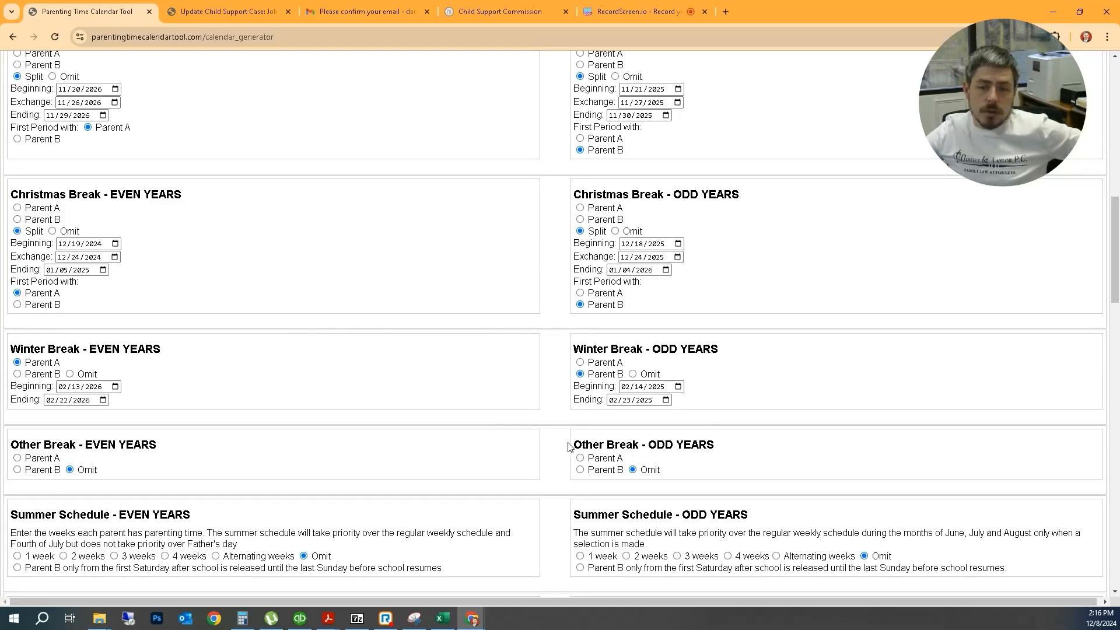
Assign Other Break to Parent B in even years and Parent A in odd years, leaving its dates blank
{"action": "left_click_drag", "start_coordinate": [577, 445], "coordinate": [695, 445]}
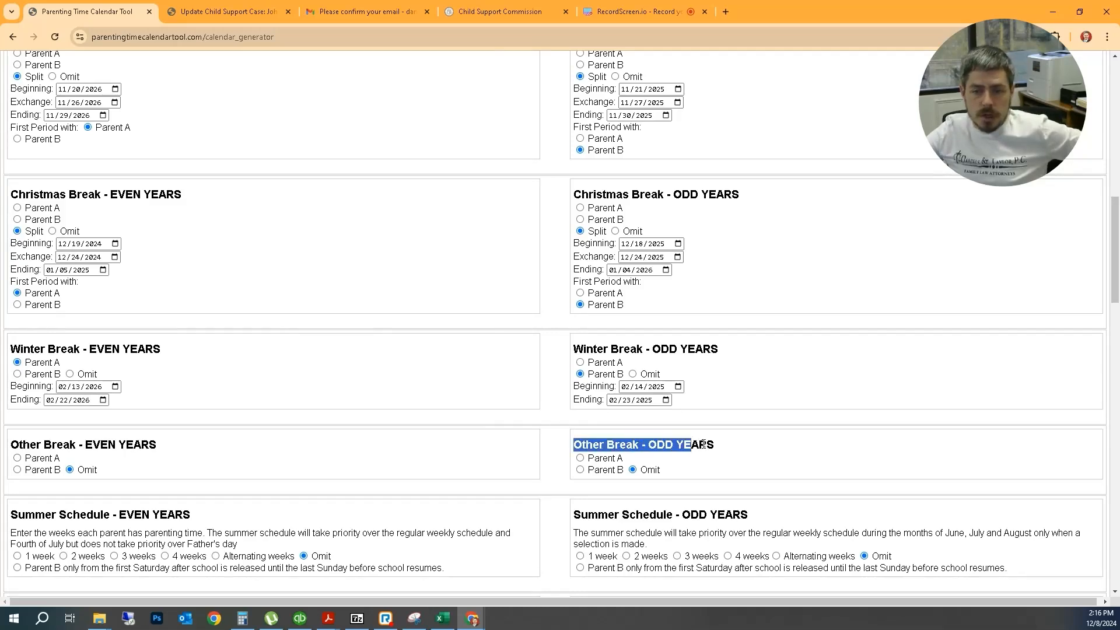
{"action": "left_click", "coordinate": [705, 445]}
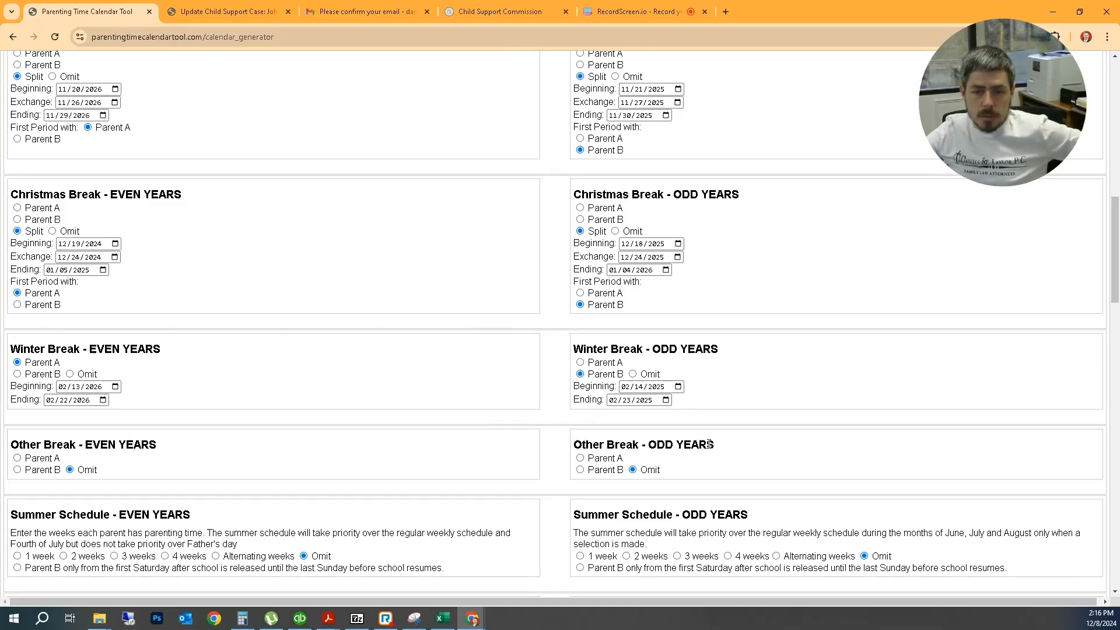
{"action": "left_click", "coordinate": [581, 470]}
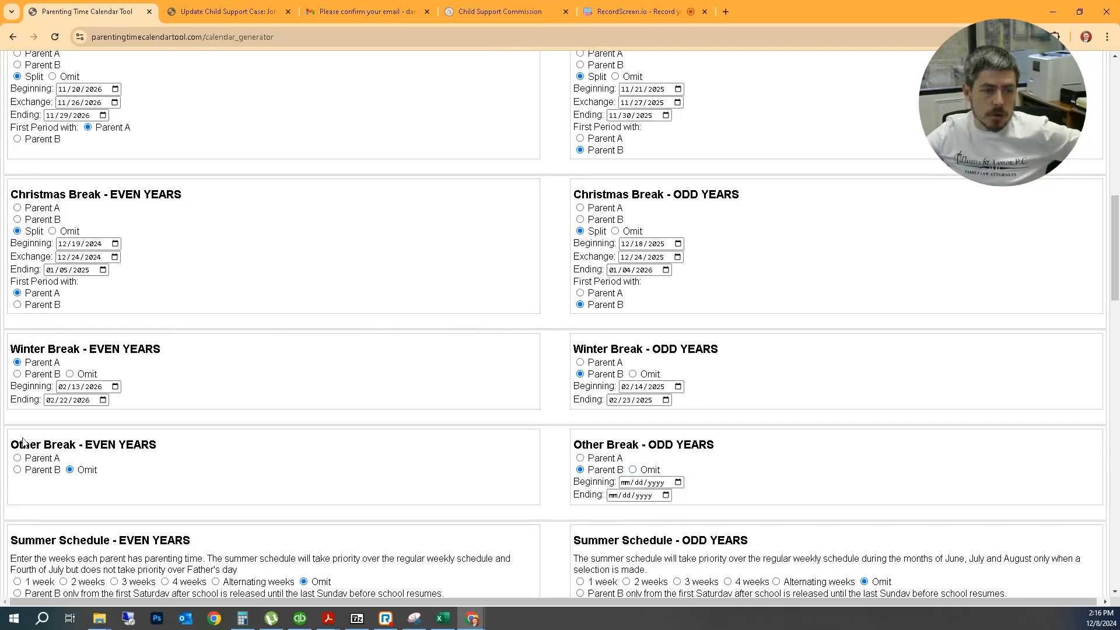
{"action": "left_click", "coordinate": [17, 470]}
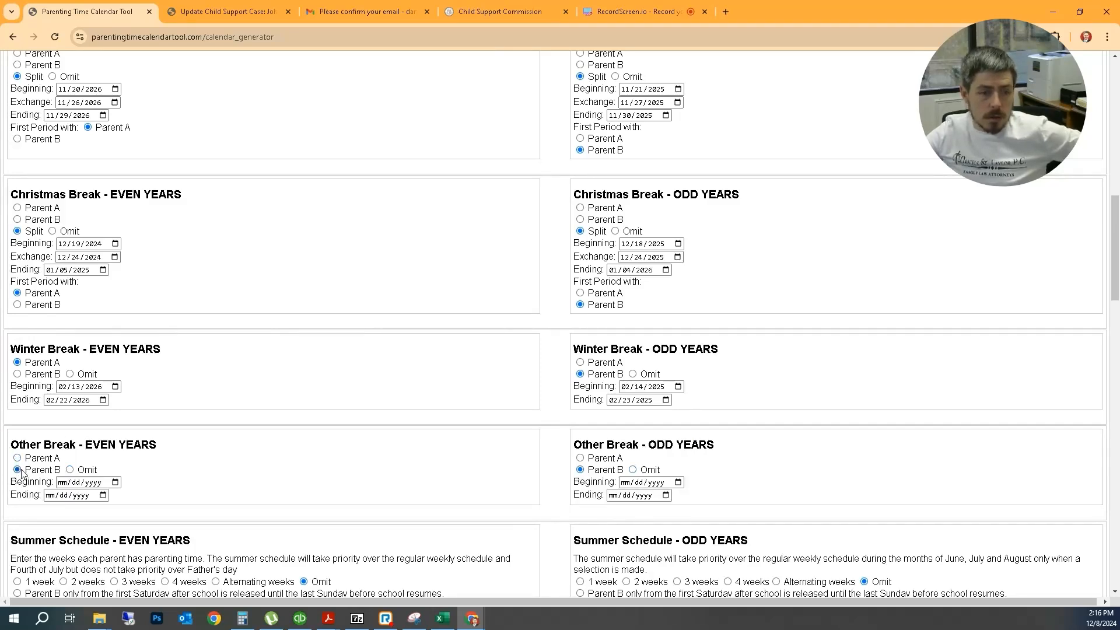
{"action": "left_click", "coordinate": [581, 459]}
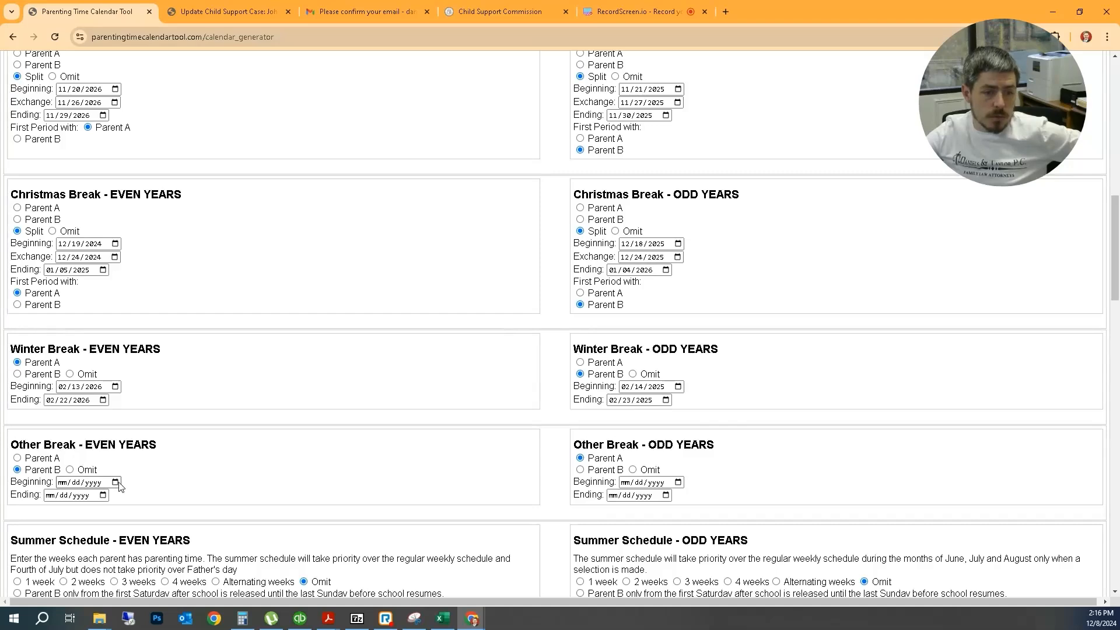
{"action": "left_click", "coordinate": [116, 483]}
{"action": "left_click", "coordinate": [174, 485]}
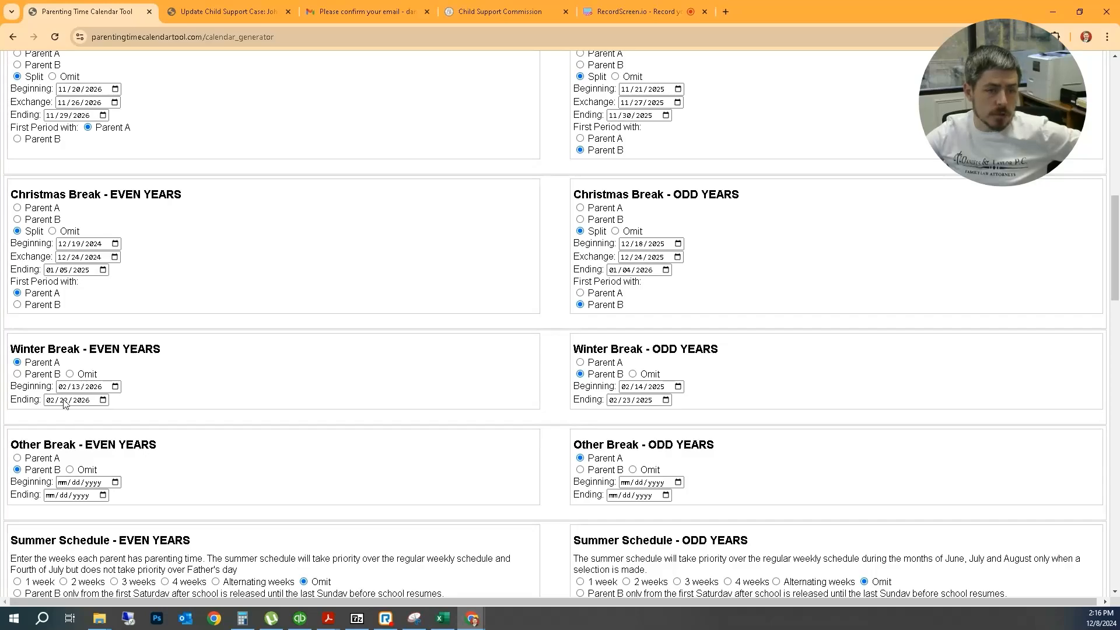
Change the county of the school calendar to Jackson
{"action": "scroll", "coordinate": [58, 374], "scroll_direction": "up", "scroll_amount": 10}
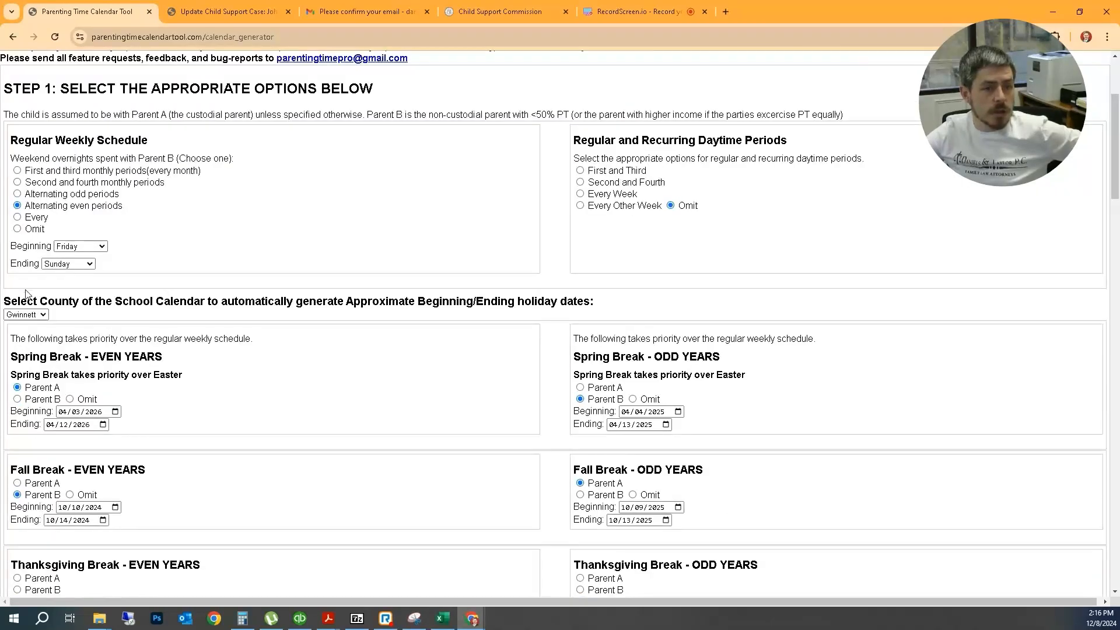
{"action": "left_click", "coordinate": [32, 315]}
{"action": "left_click", "coordinate": [29, 440]}
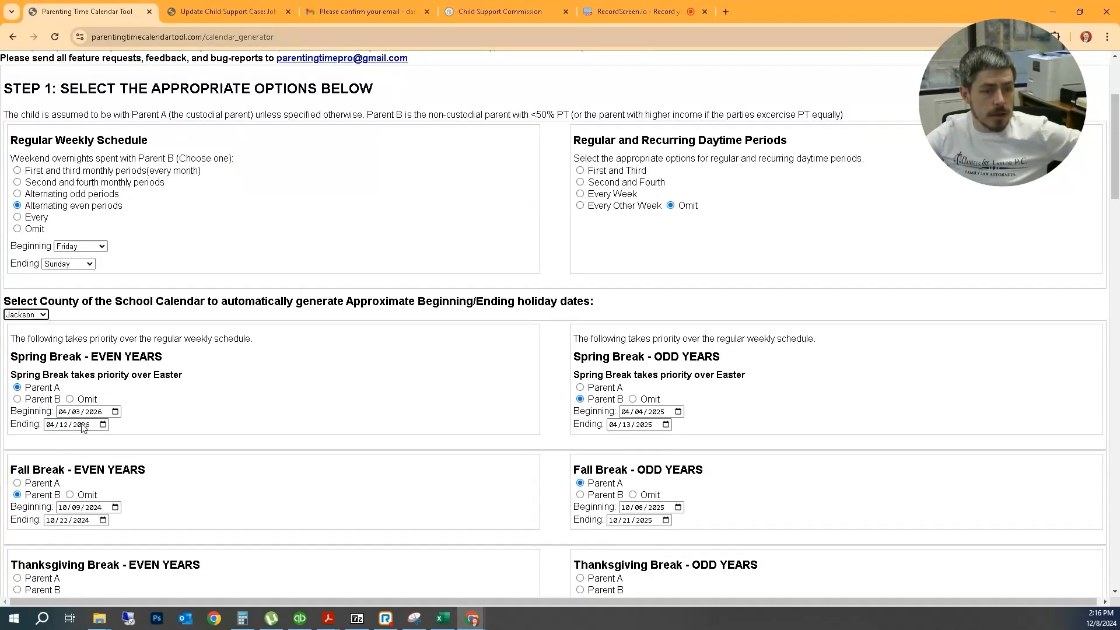
Set Winter Break and Other Break to Omit for both even and odd years
{"action": "scroll", "coordinate": [199, 370], "scroll_direction": "down", "scroll_amount": 4}
{"action": "scroll", "coordinate": [199, 370], "scroll_direction": "up", "scroll_amount": 1}
{"action": "scroll", "coordinate": [201, 372], "scroll_direction": "down", "scroll_amount": 4}
{"action": "scroll", "coordinate": [201, 372], "scroll_direction": "down", "scroll_amount": 2}
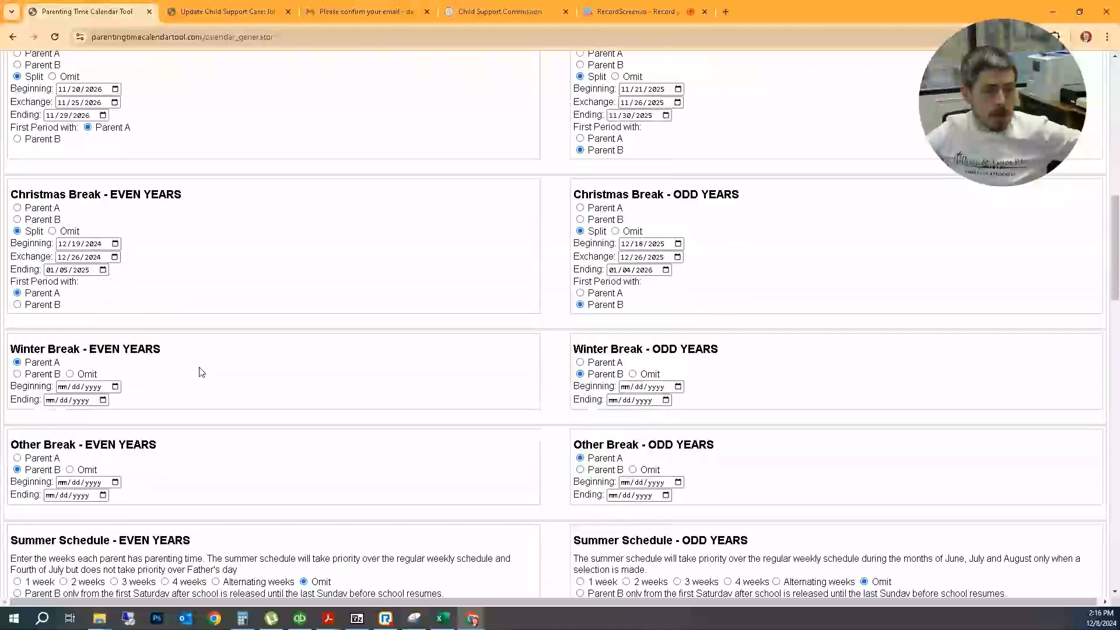
{"action": "left_click", "coordinate": [633, 374]}
{"action": "left_click", "coordinate": [633, 471]}
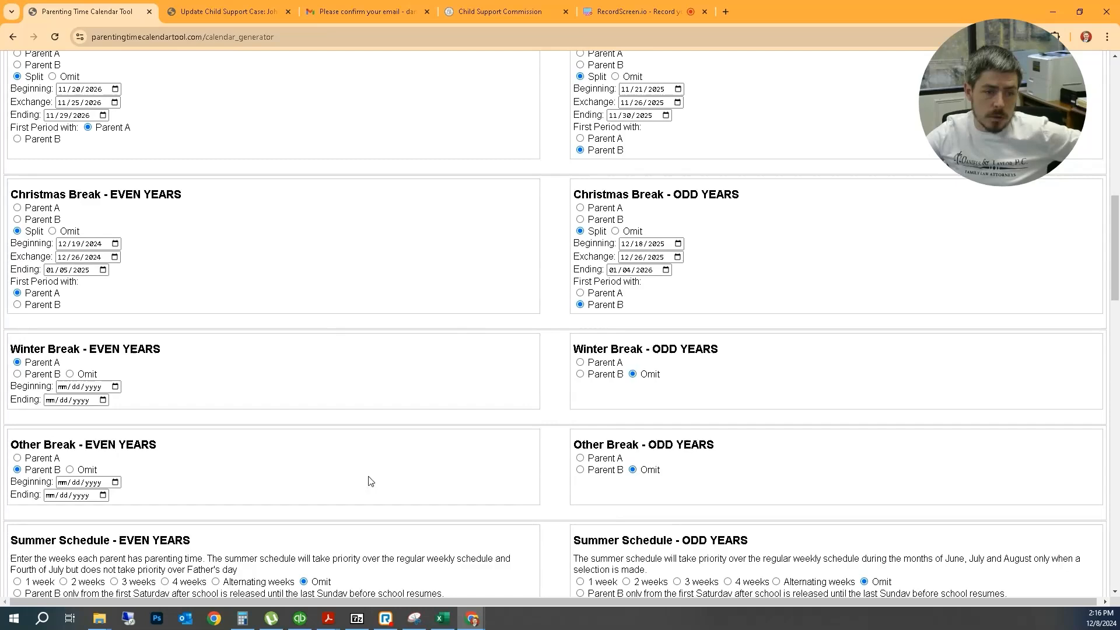
{"action": "left_click", "coordinate": [70, 470]}
{"action": "left_click", "coordinate": [70, 374]}
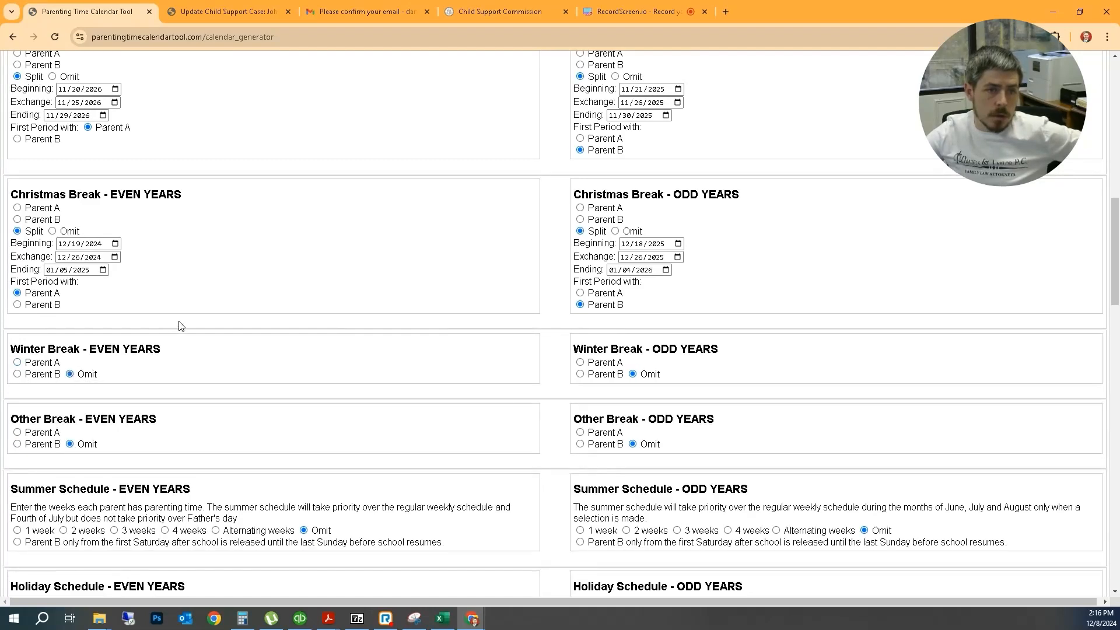
Change the county of the school calendar to Gwinnett
{"action": "scroll", "coordinate": [181, 324], "scroll_direction": "up", "scroll_amount": 2}
{"action": "scroll", "coordinate": [181, 325], "scroll_direction": "up", "scroll_amount": 3}
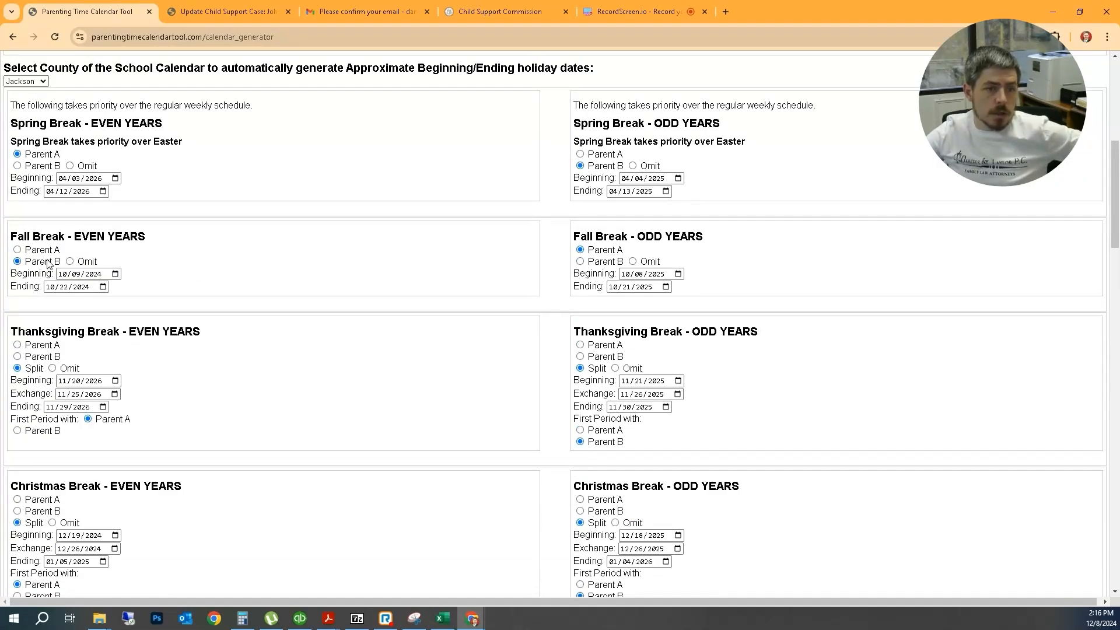
{"action": "scroll", "coordinate": [274, 241], "scroll_direction": "up", "scroll_amount": 3}
{"action": "scroll", "coordinate": [283, 244], "scroll_direction": "up", "scroll_amount": 2}
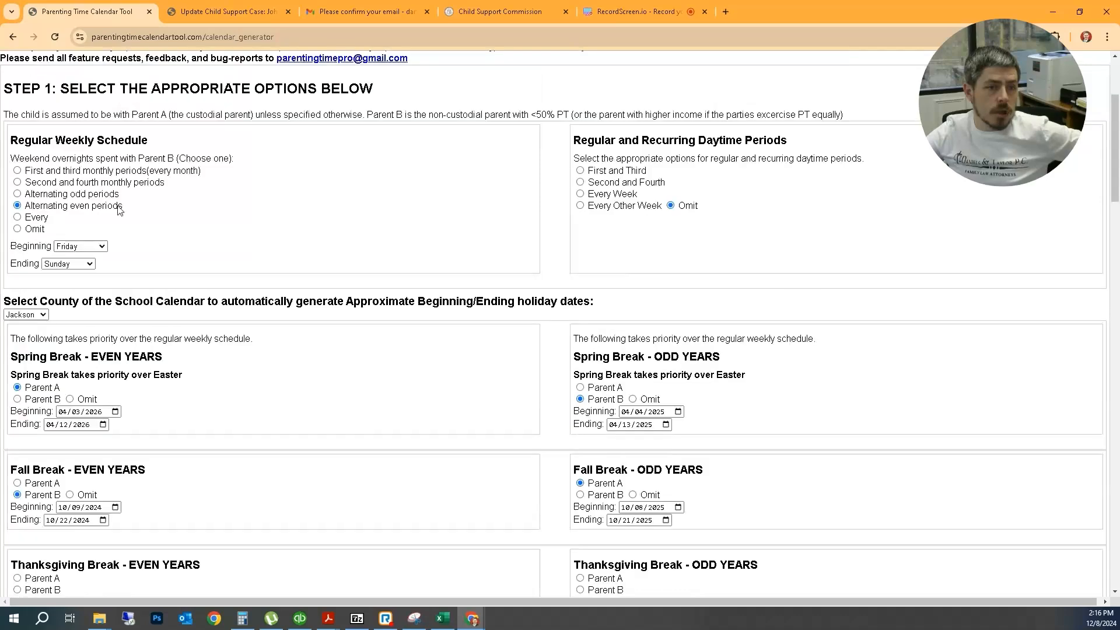
{"action": "scroll", "coordinate": [67, 298], "scroll_direction": "down", "scroll_amount": 3}
{"action": "left_click", "coordinate": [36, 199]}
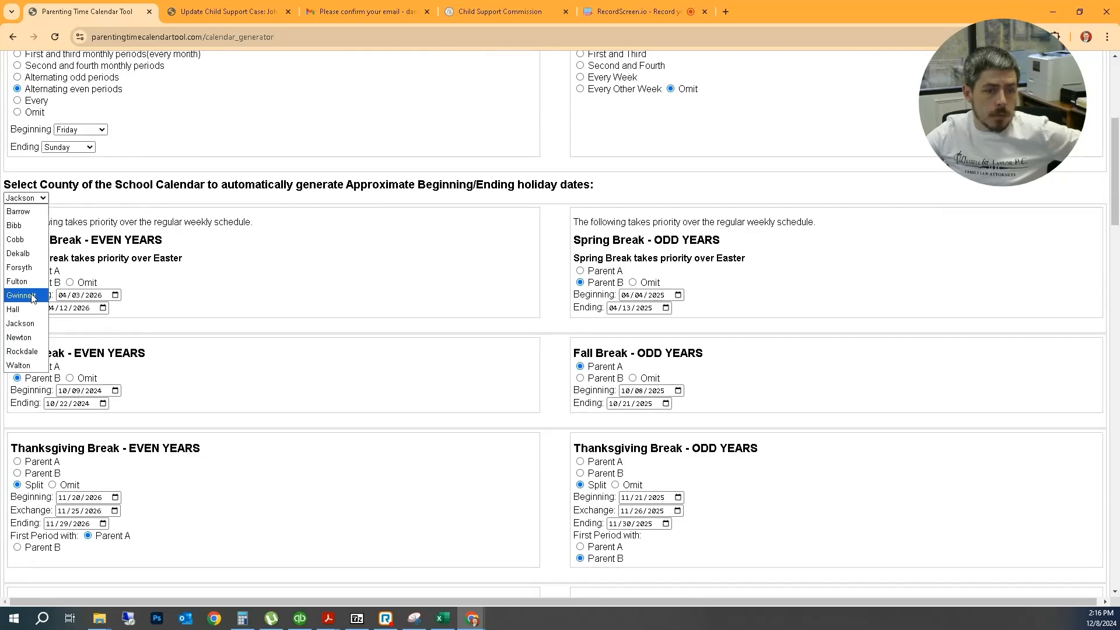
{"action": "left_click", "coordinate": [32, 297]}
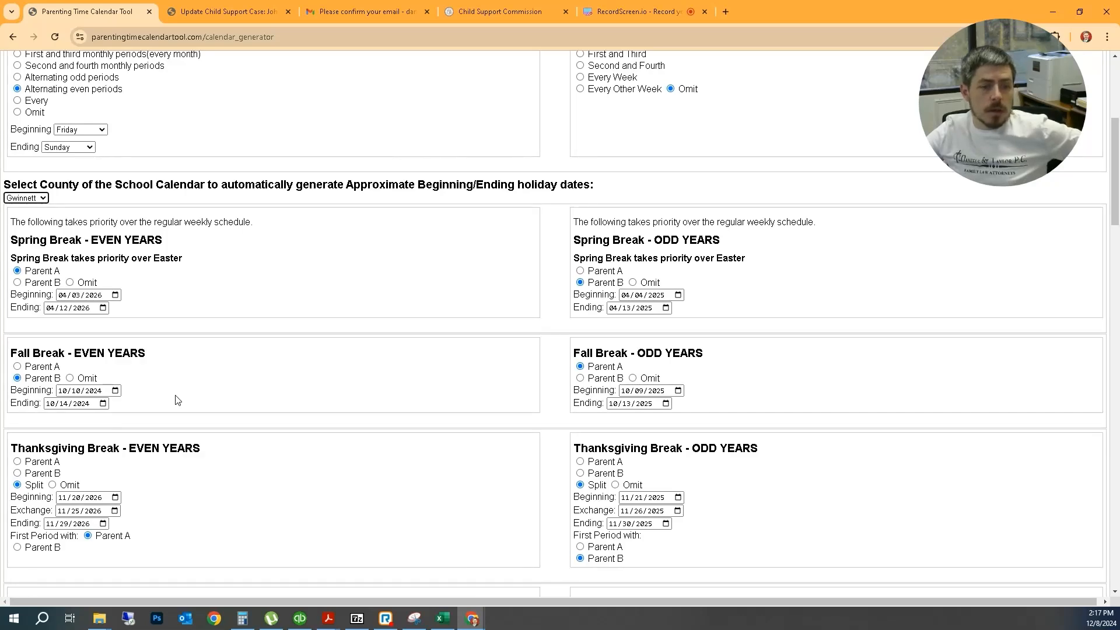
Populate the calendars from the selected weekly schedule and Gwinnett school breaks, leaving the summer schedule and holidays omitted
{"action": "scroll", "coordinate": [177, 399], "scroll_direction": "up", "scroll_amount": 2}
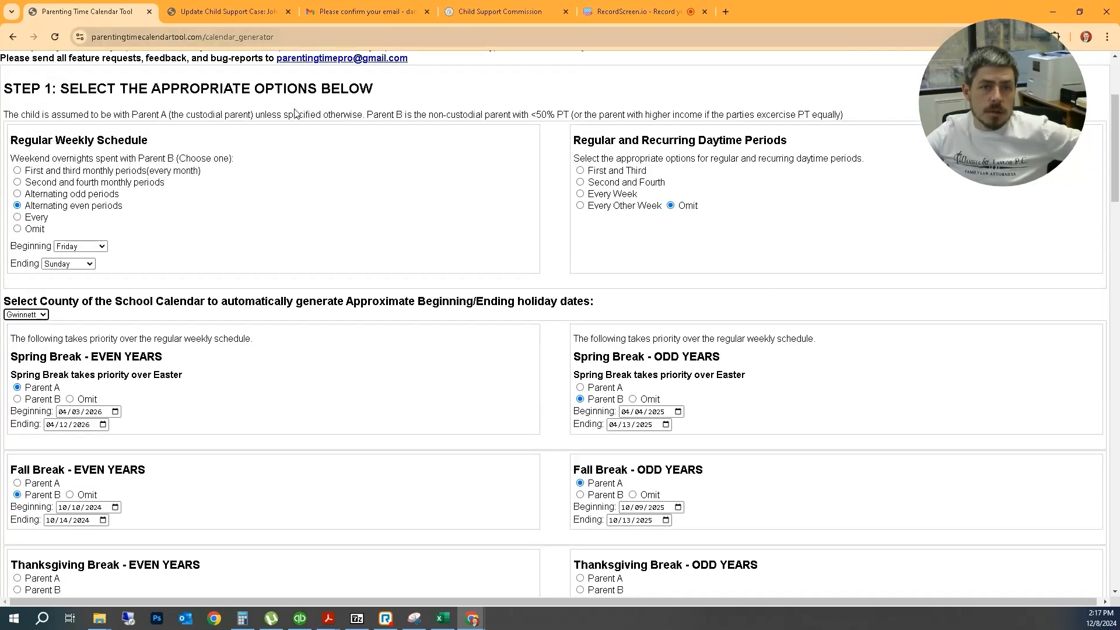
{"action": "scroll", "coordinate": [301, 116], "scroll_direction": "down", "scroll_amount": 3}
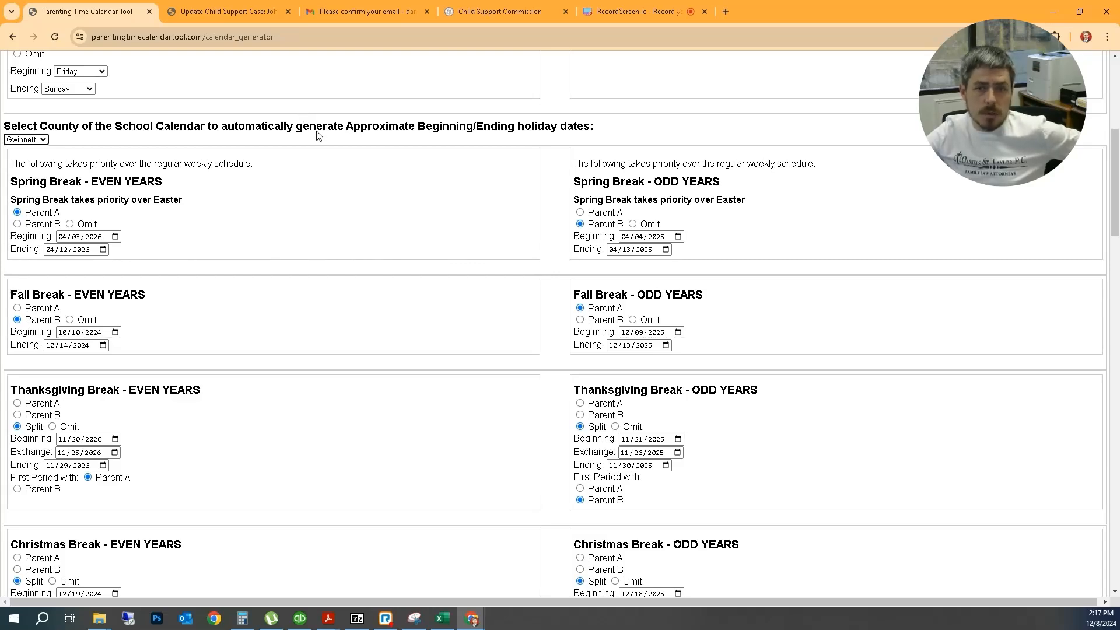
{"action": "scroll", "coordinate": [318, 136], "scroll_direction": "down", "scroll_amount": 3}
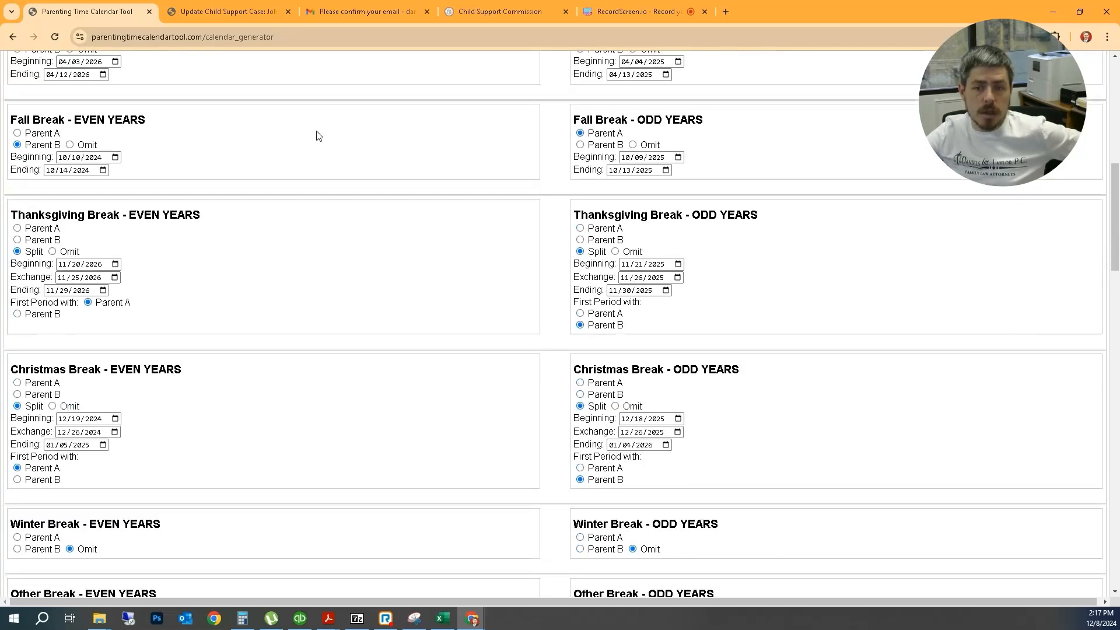
{"action": "scroll", "coordinate": [318, 136], "scroll_direction": "down", "scroll_amount": 9}
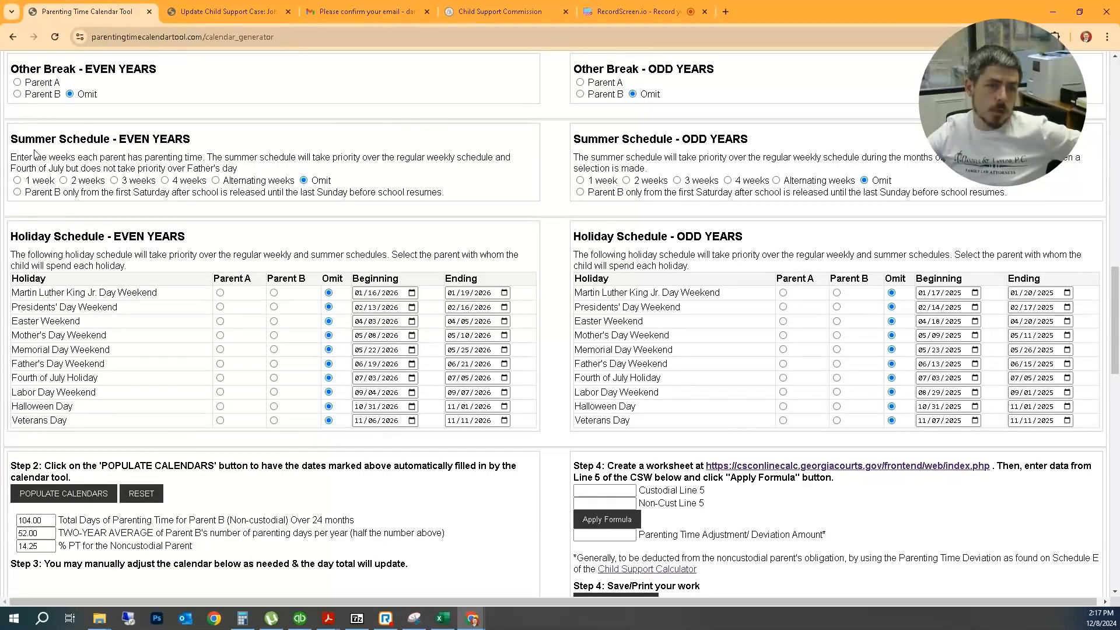
{"action": "scroll", "coordinate": [166, 347], "scroll_direction": "down", "scroll_amount": 8}
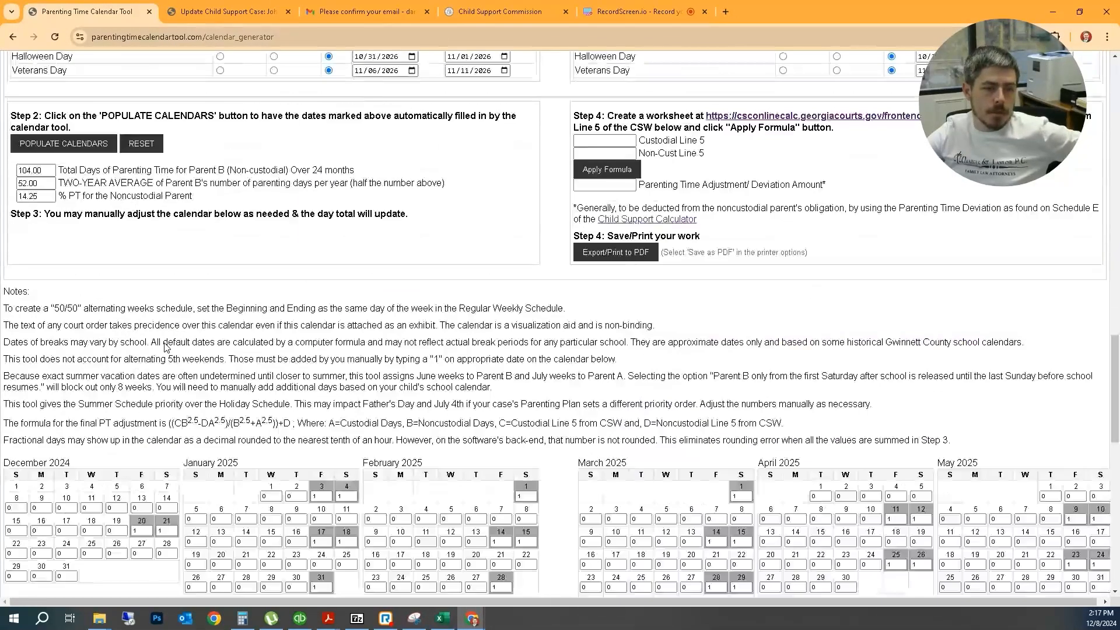
{"action": "scroll", "coordinate": [166, 347], "scroll_direction": "up", "scroll_amount": 9}
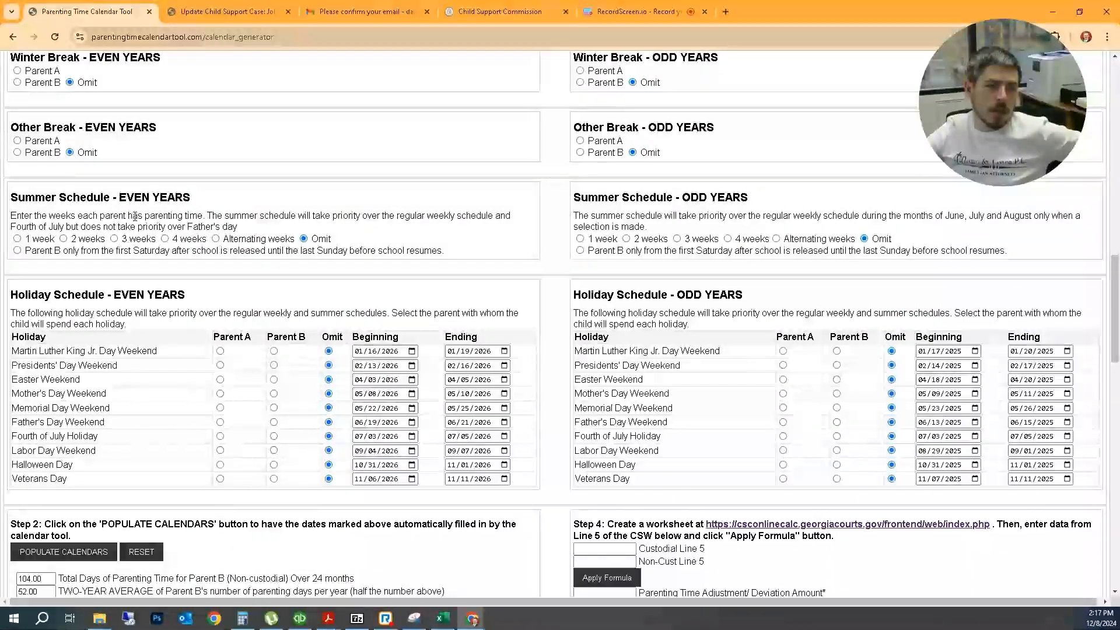
{"action": "scroll", "coordinate": [149, 212], "scroll_direction": "down", "scroll_amount": 14}
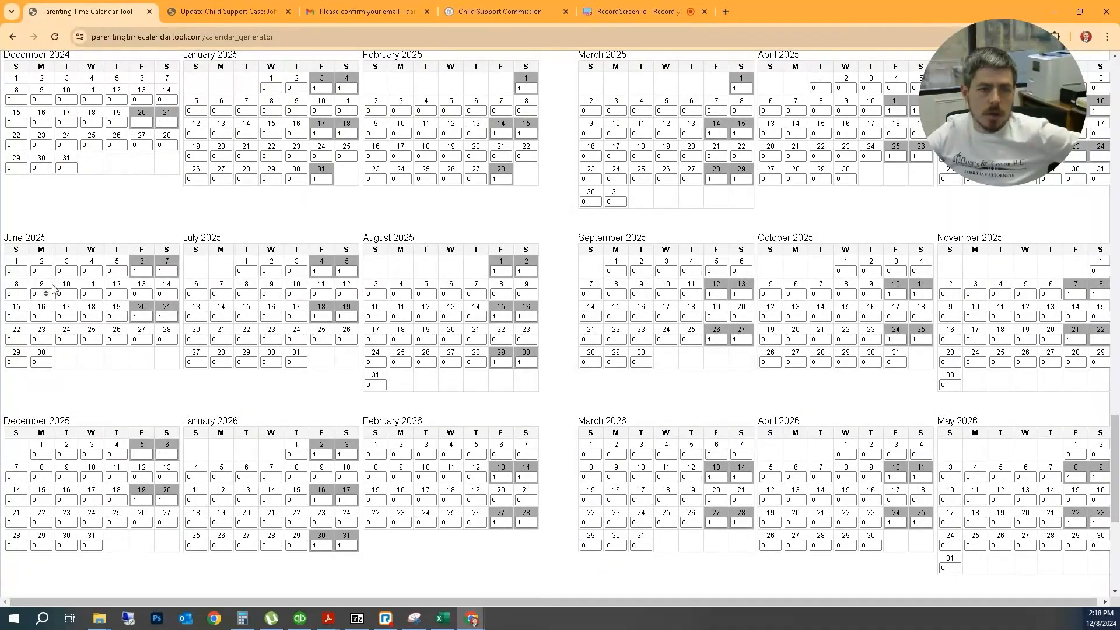
{"action": "scroll", "coordinate": [267, 289], "scroll_direction": "up", "scroll_amount": 1}
{"action": "scroll", "coordinate": [267, 288], "scroll_direction": "up", "scroll_amount": 5}
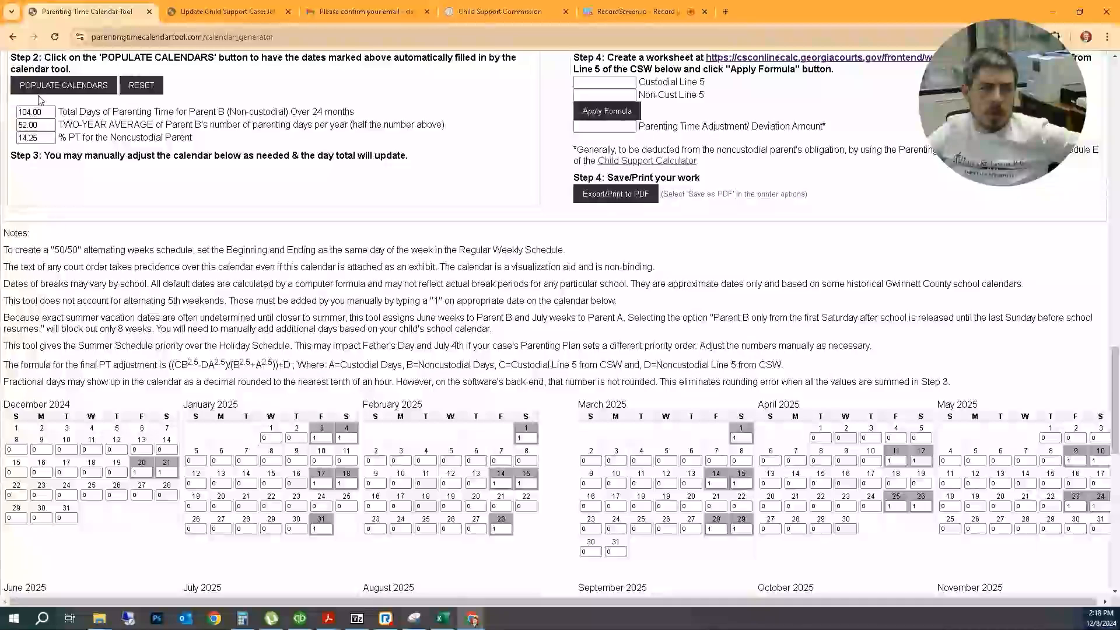
{"action": "left_click", "coordinate": [39, 91]}
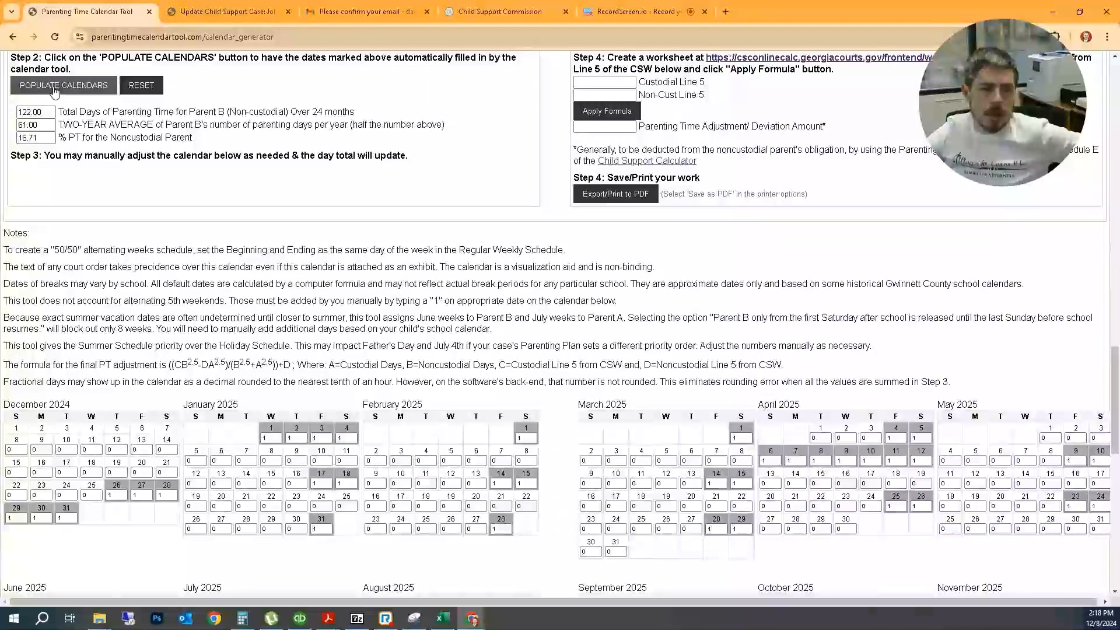
Set the summer schedule to 4 weeks for even and odd years, repopulate the calendars and check June and July 2025
{"action": "scroll", "coordinate": [256, 210], "scroll_direction": "up", "scroll_amount": 12}
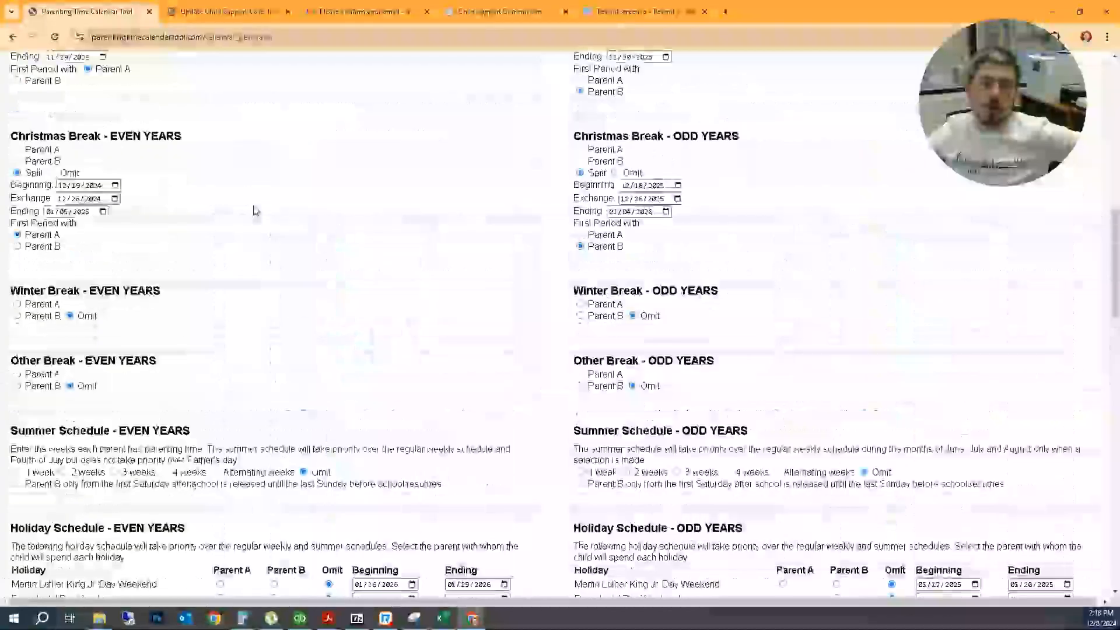
{"action": "scroll", "coordinate": [222, 175], "scroll_direction": "down", "scroll_amount": 8}
{"action": "scroll", "coordinate": [220, 190], "scroll_direction": "down", "scroll_amount": 15}
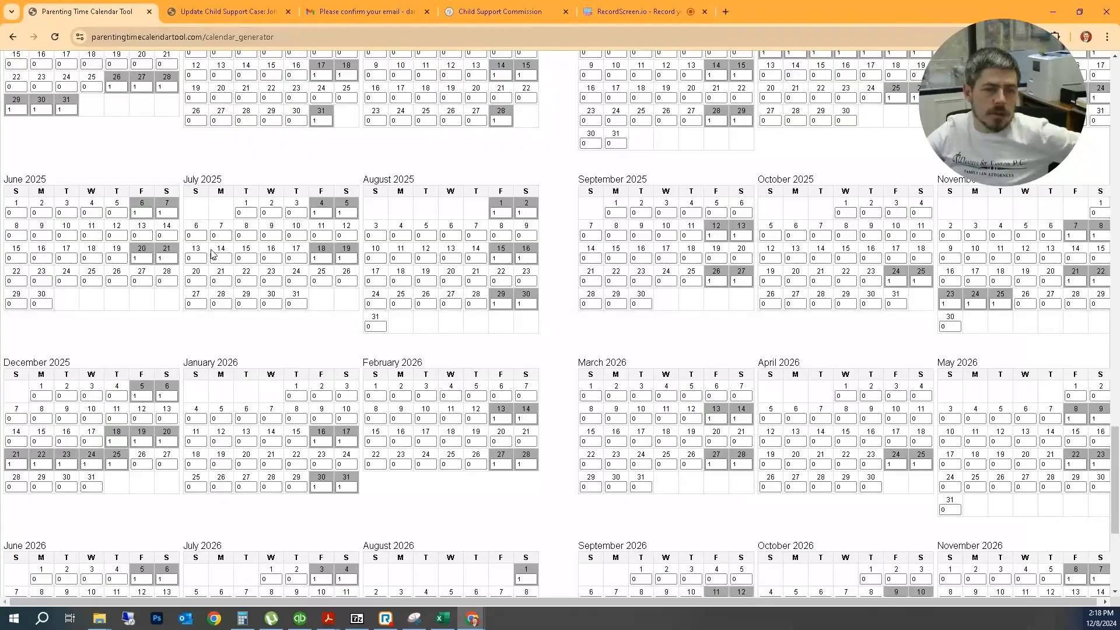
{"action": "scroll", "coordinate": [171, 239], "scroll_direction": "up", "scroll_amount": 15}
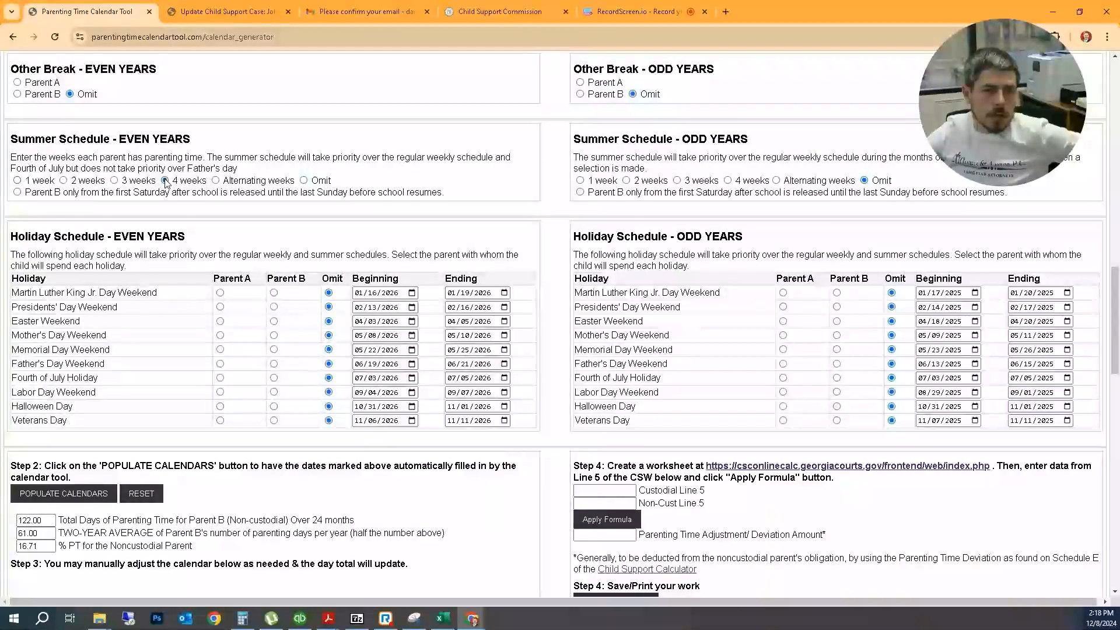
{"action": "left_click", "coordinate": [728, 181]}
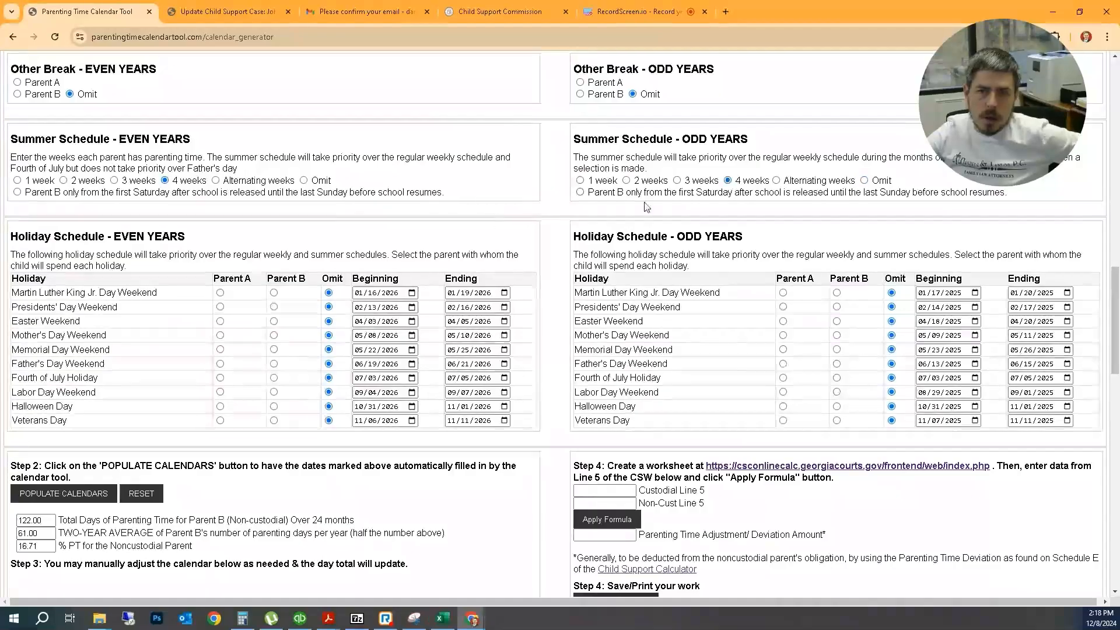
{"action": "scroll", "coordinate": [148, 227], "scroll_direction": "down", "scroll_amount": 3}
{"action": "left_click", "coordinate": [64, 319]}
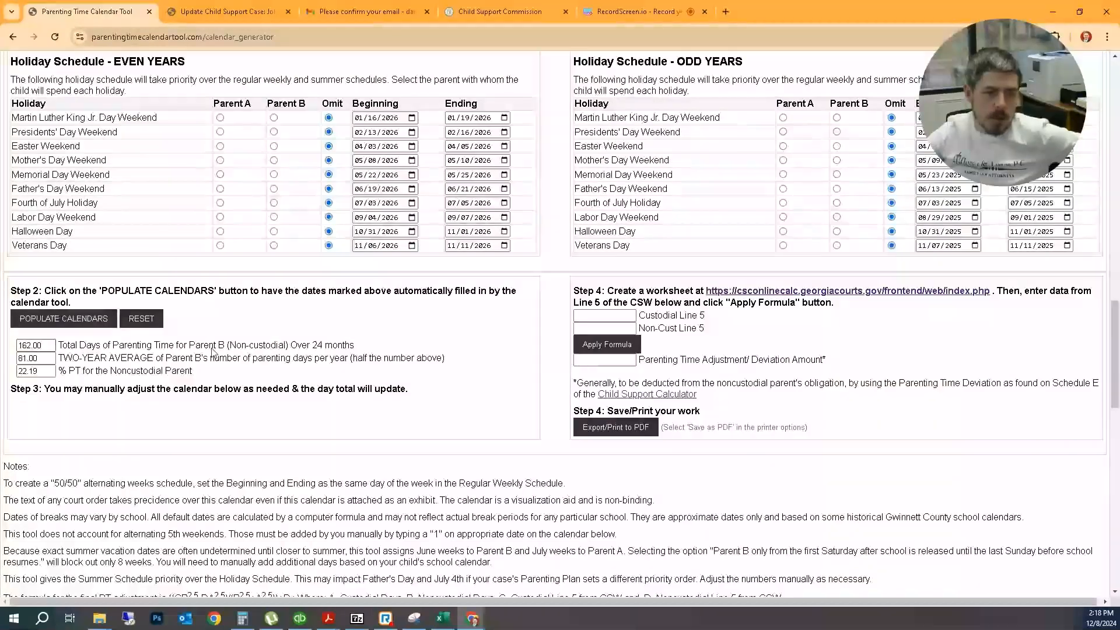
{"action": "scroll", "coordinate": [213, 352], "scroll_direction": "down", "scroll_amount": 15}
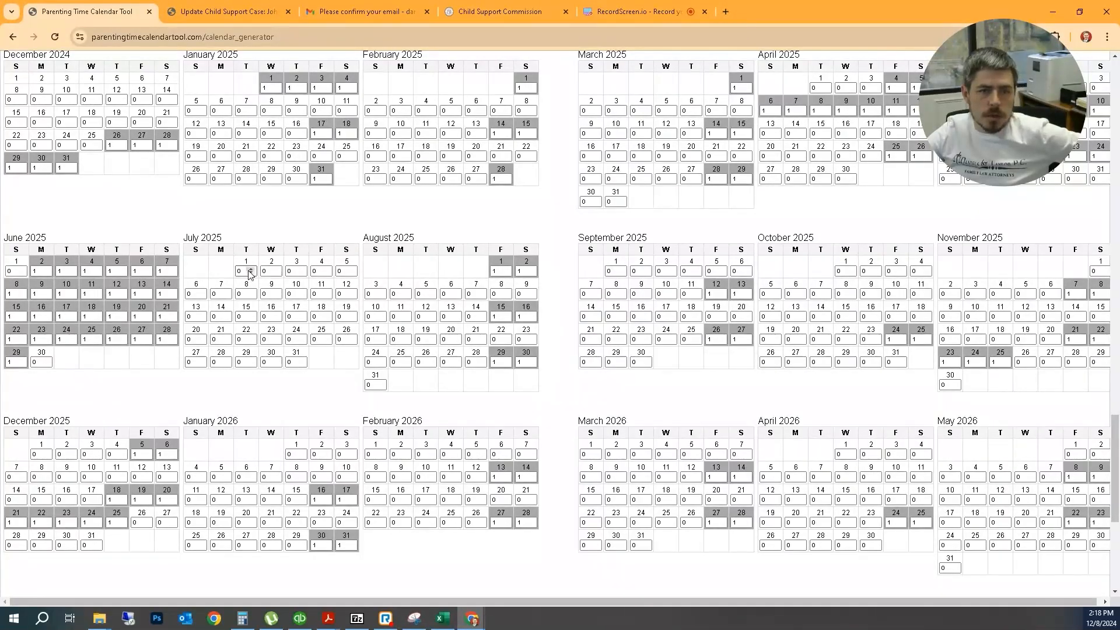
{"action": "left_click", "coordinate": [249, 340]}
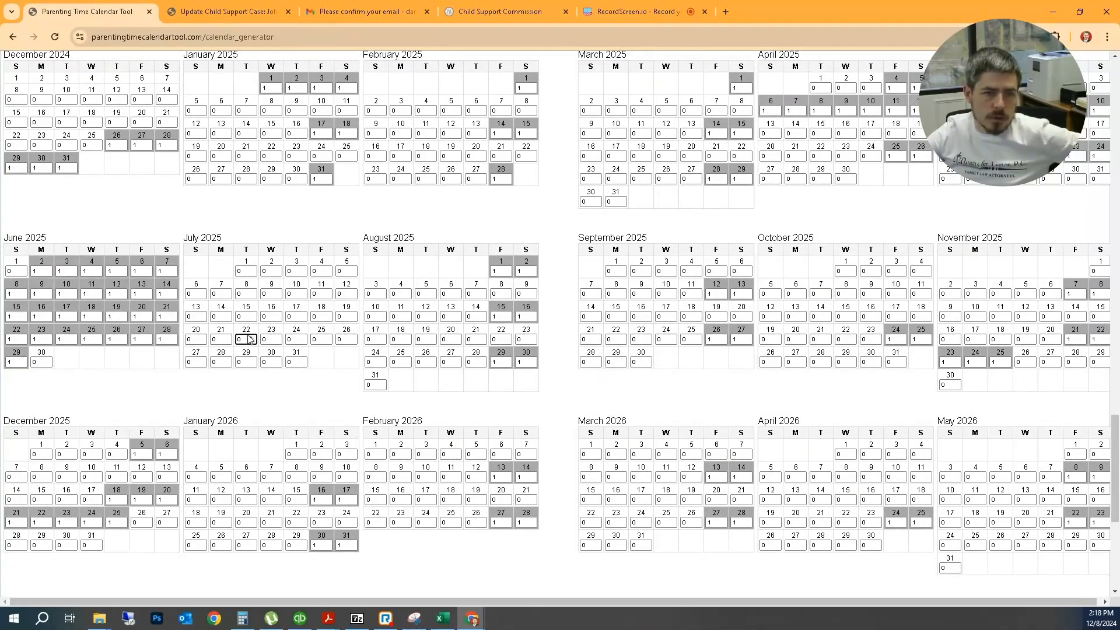
Set the summer schedule to 2 weeks for even and odd years and repopulate the calendars
{"action": "scroll", "coordinate": [273, 230], "scroll_direction": "up", "scroll_amount": 10}
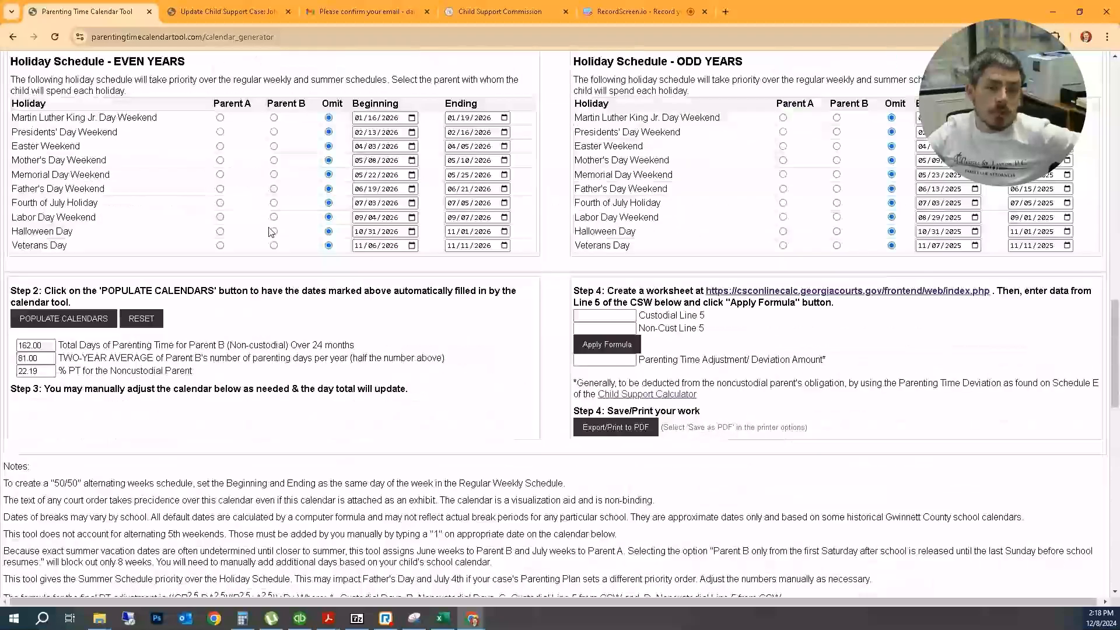
{"action": "scroll", "coordinate": [271, 232], "scroll_direction": "up", "scroll_amount": 4}
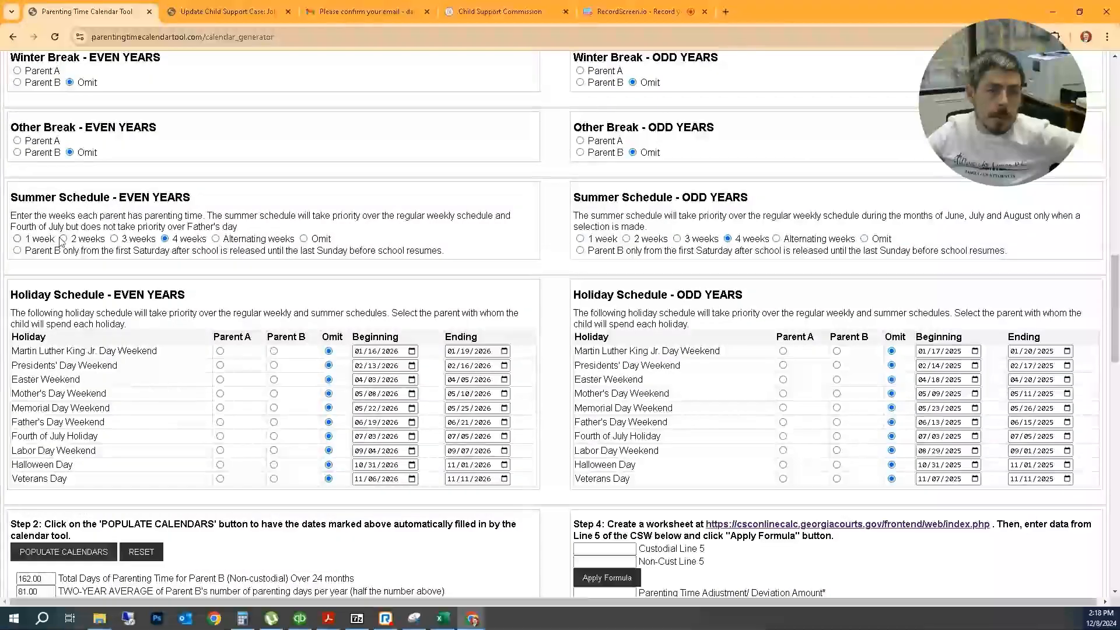
{"action": "left_click", "coordinate": [63, 239]}
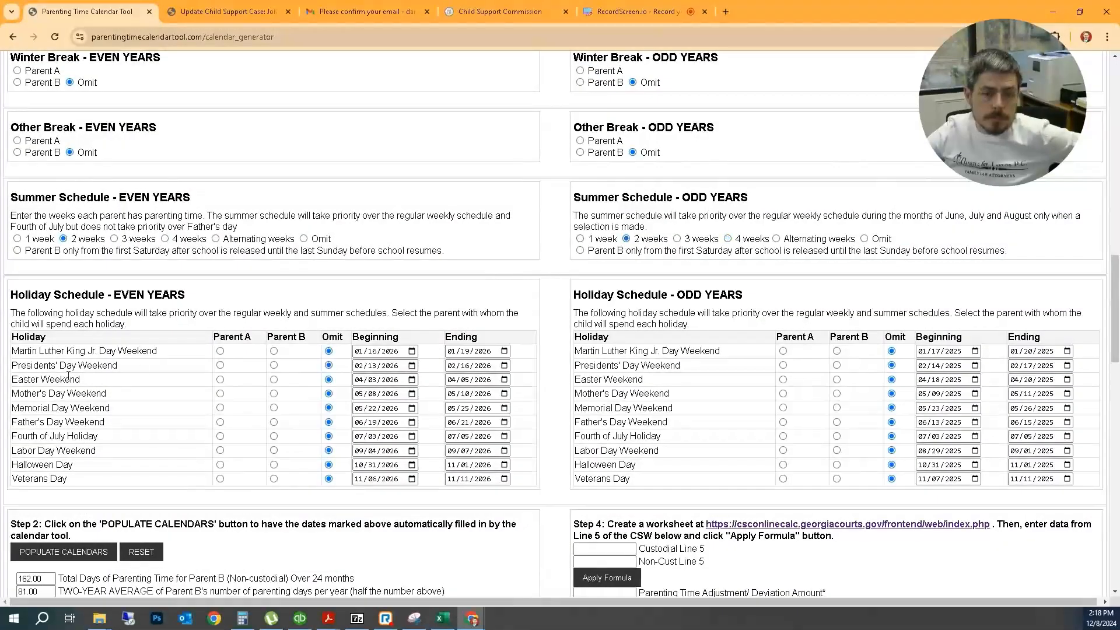
{"action": "scroll", "coordinate": [68, 375], "scroll_direction": "down", "scroll_amount": 4}
{"action": "left_click", "coordinate": [64, 317]}
{"action": "scroll", "coordinate": [145, 376], "scroll_direction": "down", "scroll_amount": 9}
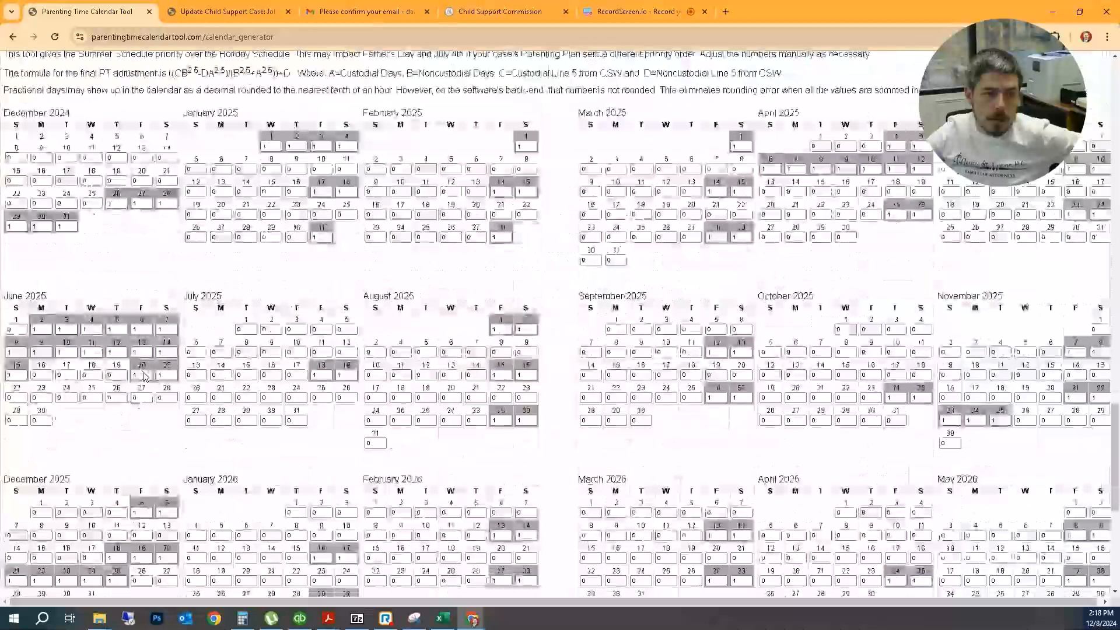
{"action": "scroll", "coordinate": [110, 362], "scroll_direction": "down", "scroll_amount": 1}
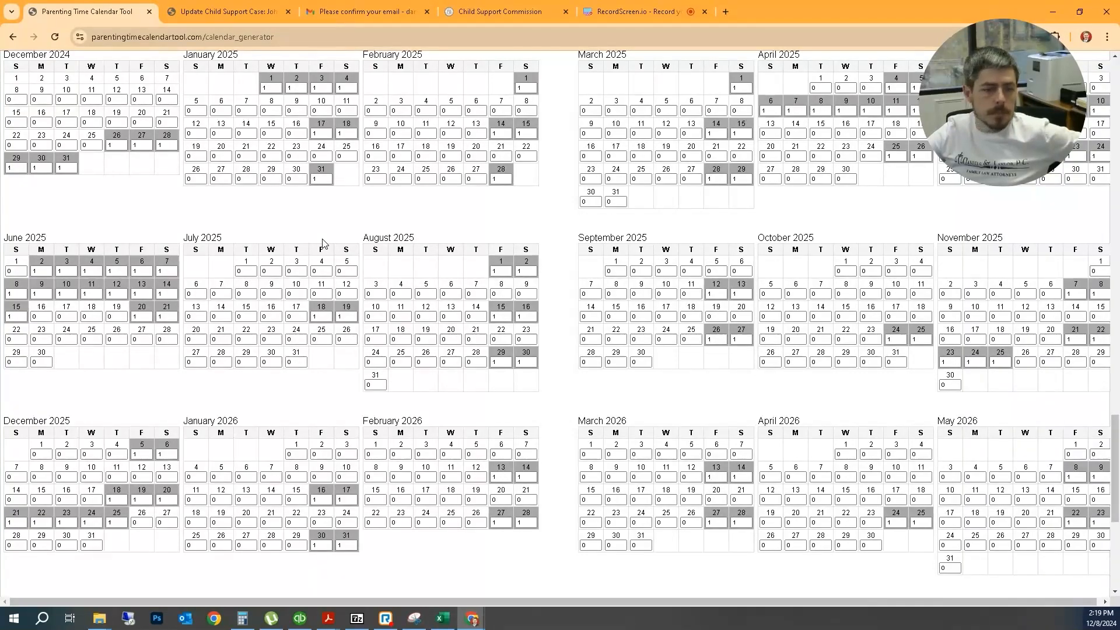
Assign Father's Day Weekend to Parent B and Mother's Day Weekend to Parent A in both even and odd years
{"action": "scroll", "coordinate": [322, 243], "scroll_direction": "up", "scroll_amount": 15}
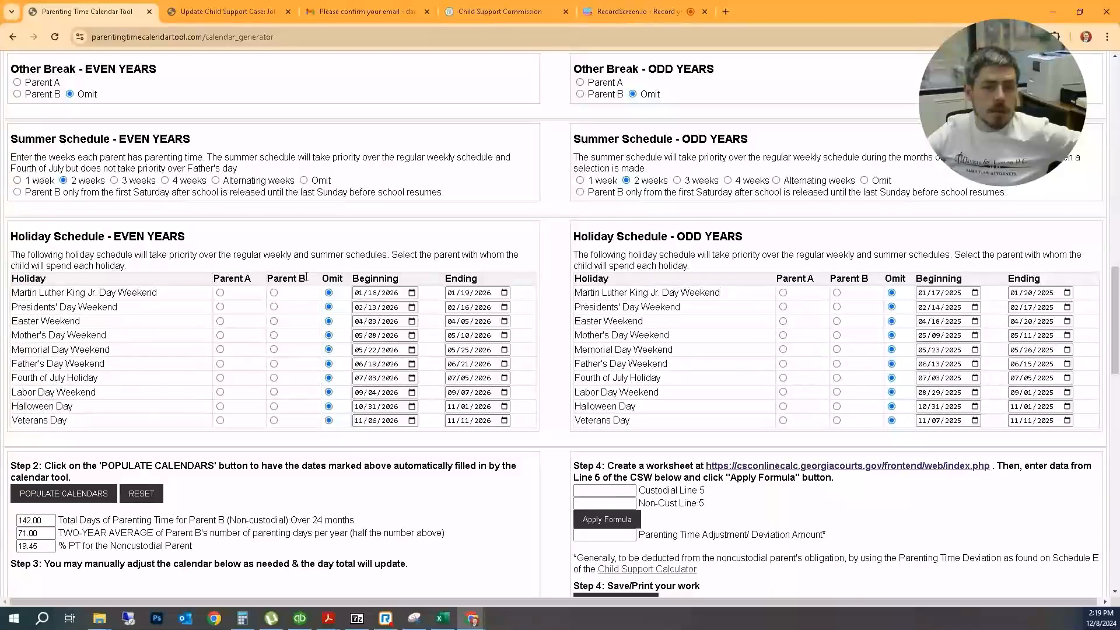
{"action": "triple_click", "coordinate": [276, 278]}
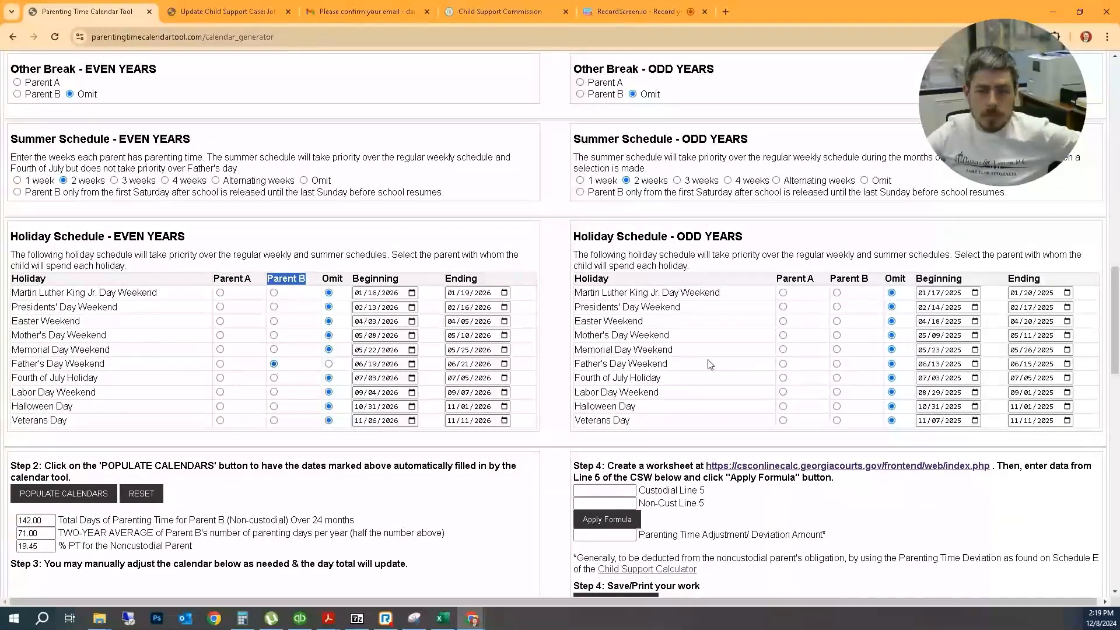
{"action": "left_click", "coordinate": [837, 364]}
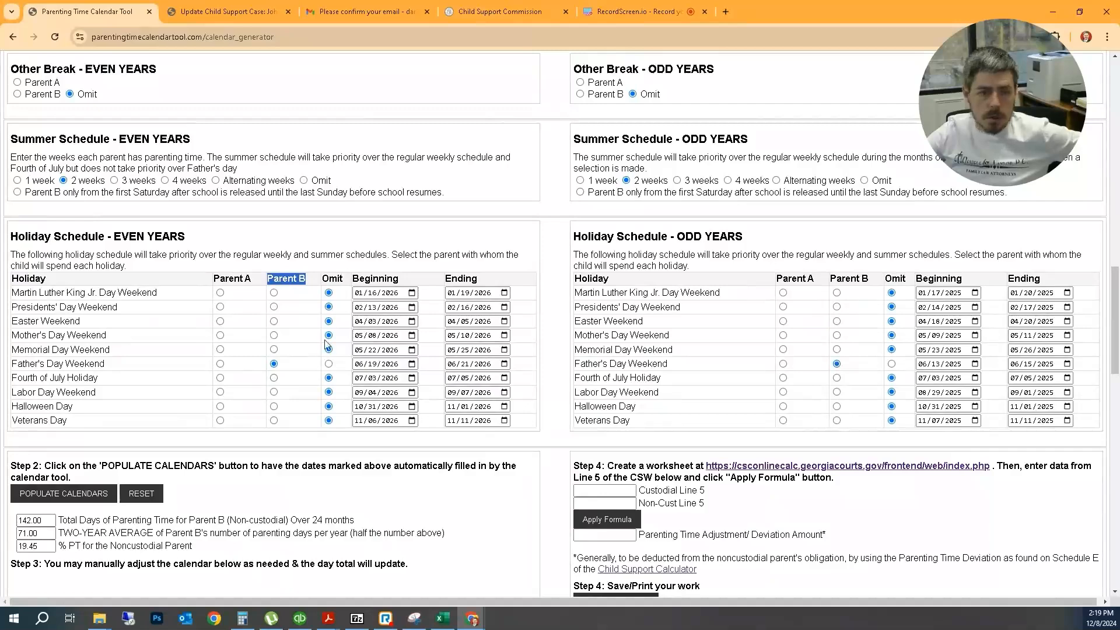
{"action": "left_click", "coordinate": [221, 336]}
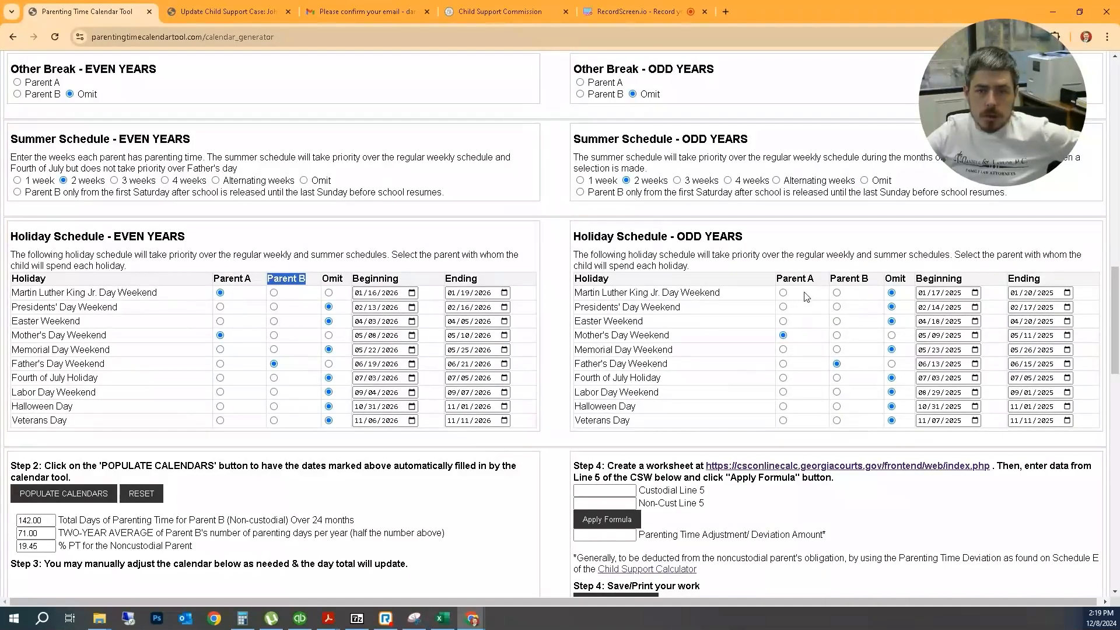
Assign Martin Luther King Jr. Day and Easter weekends to Parent A in even years and Parent B in odd years, with Presidents' Day reversed
{"action": "left_click", "coordinate": [838, 294]}
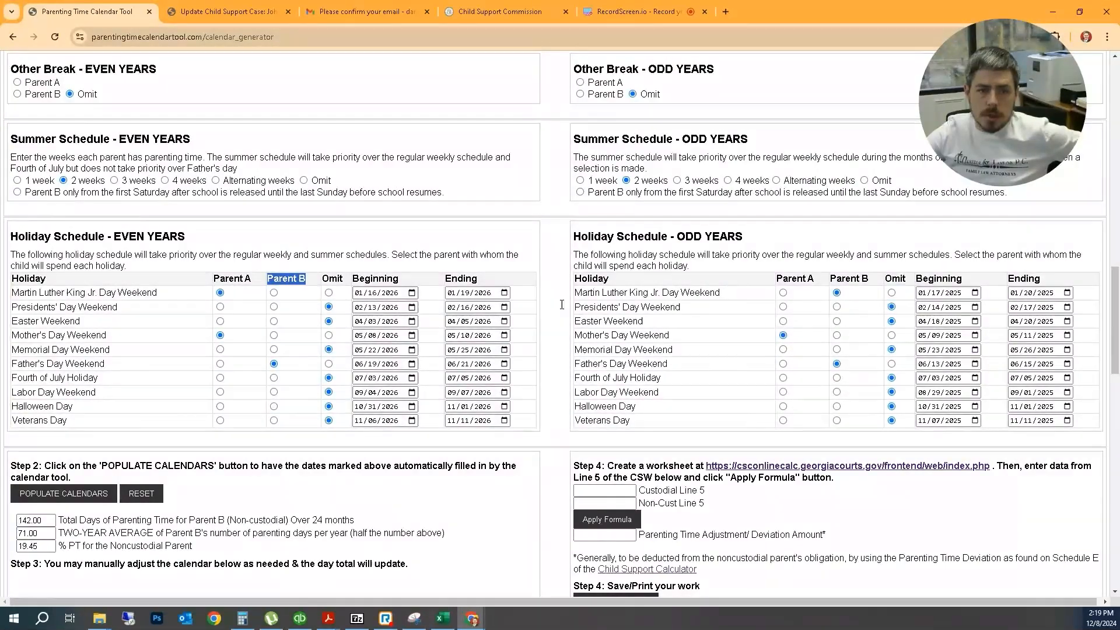
{"action": "left_click", "coordinate": [273, 307]}
{"action": "left_click", "coordinate": [783, 307]}
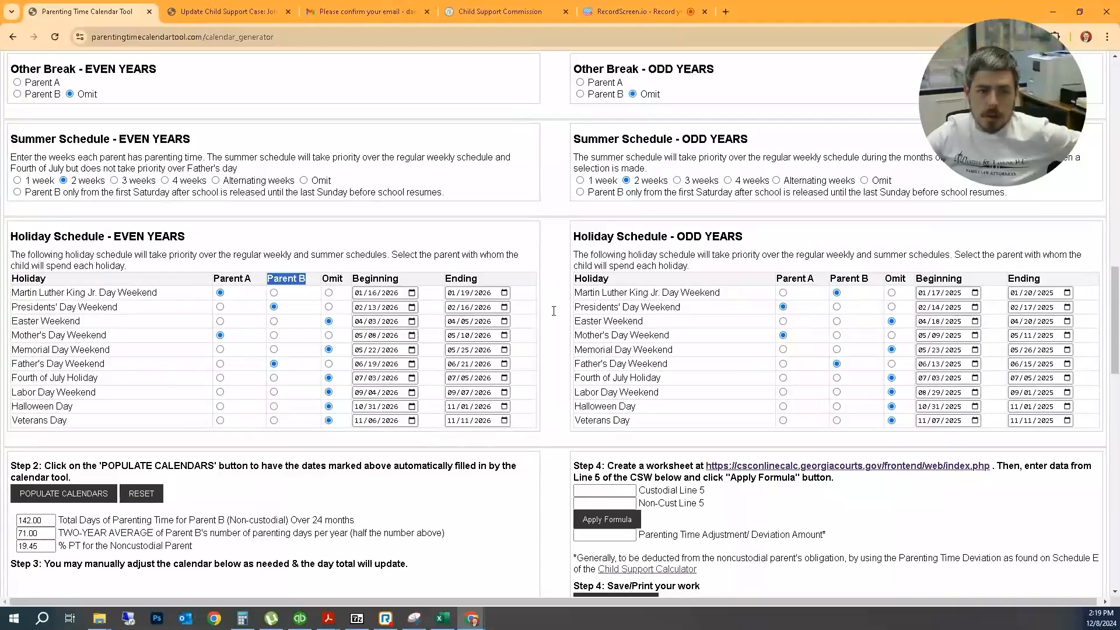
{"action": "left_click", "coordinate": [220, 321]}
{"action": "left_click", "coordinate": [837, 321]}
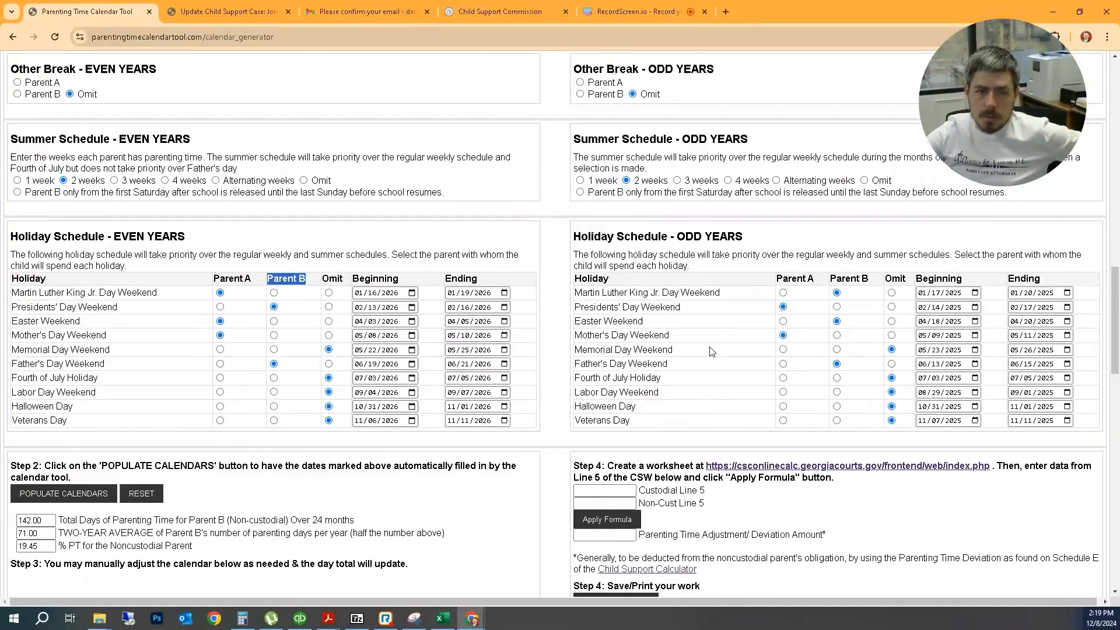
Assign Memorial Day Weekend to Parent B in even years and Parent A in odd years, and Fourth of July the opposite way
{"action": "left_click", "coordinate": [273, 350]}
{"action": "left_click", "coordinate": [783, 349]}
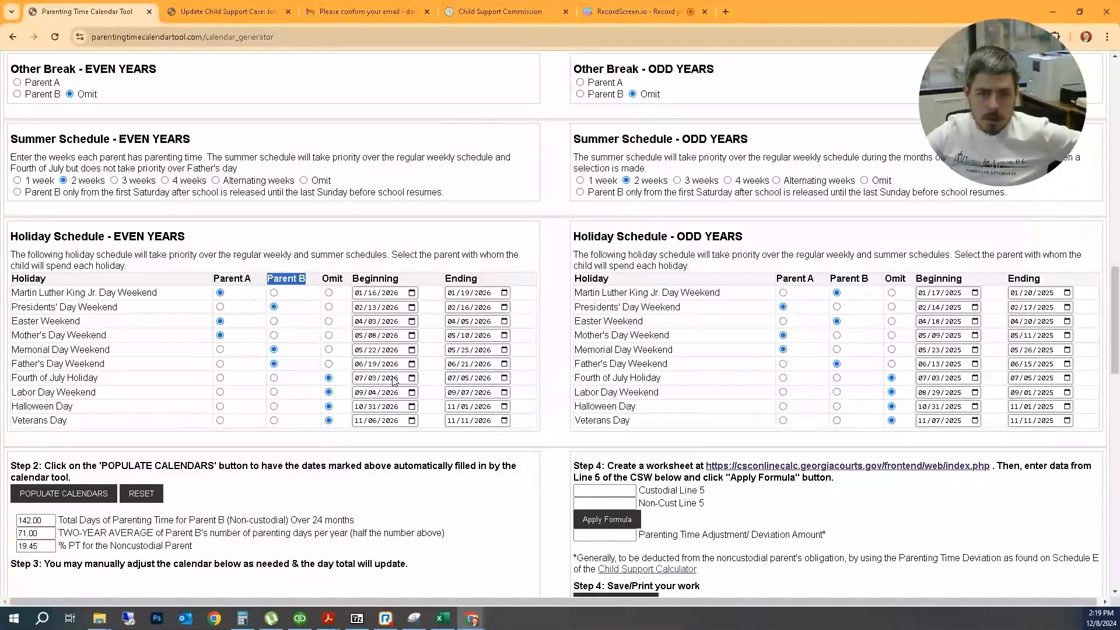
{"action": "left_click", "coordinate": [220, 378]}
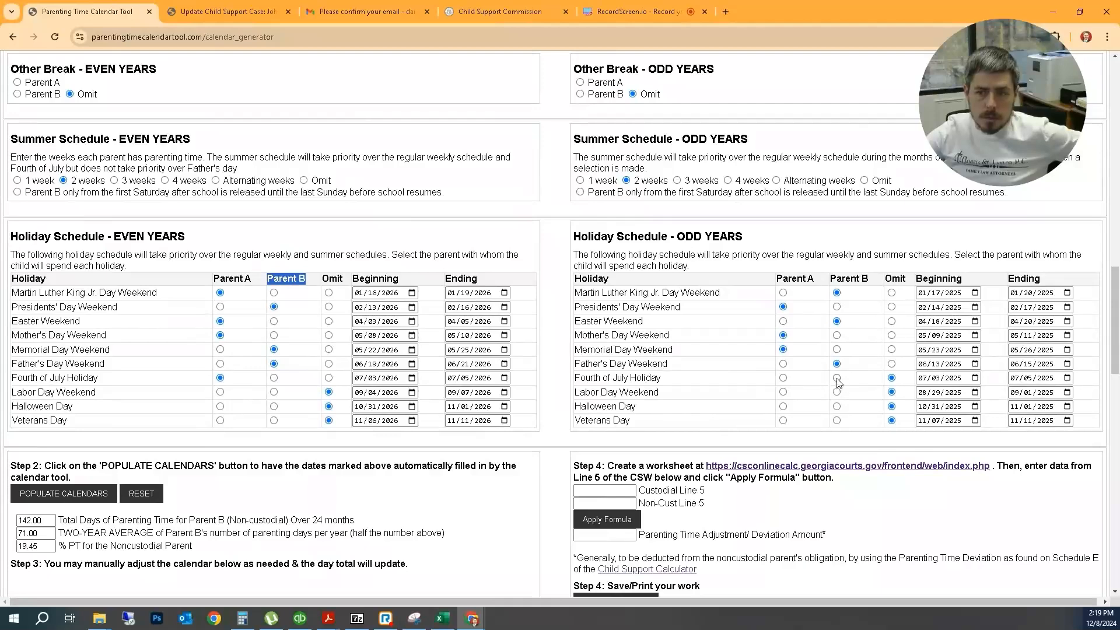
{"action": "left_click", "coordinate": [837, 378]}
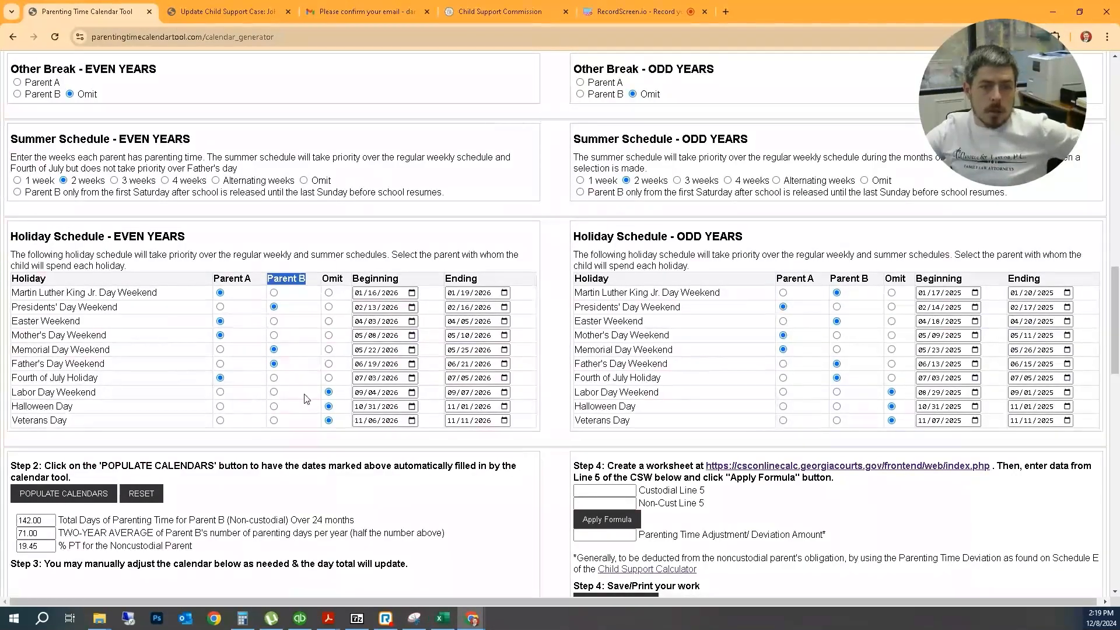
Assign Labor Day Weekend and Veterans Day to Parent B in even years and Parent A in odd years, with Halloween Day reversed
{"action": "left_click", "coordinate": [274, 392]}
{"action": "left_click", "coordinate": [783, 392]}
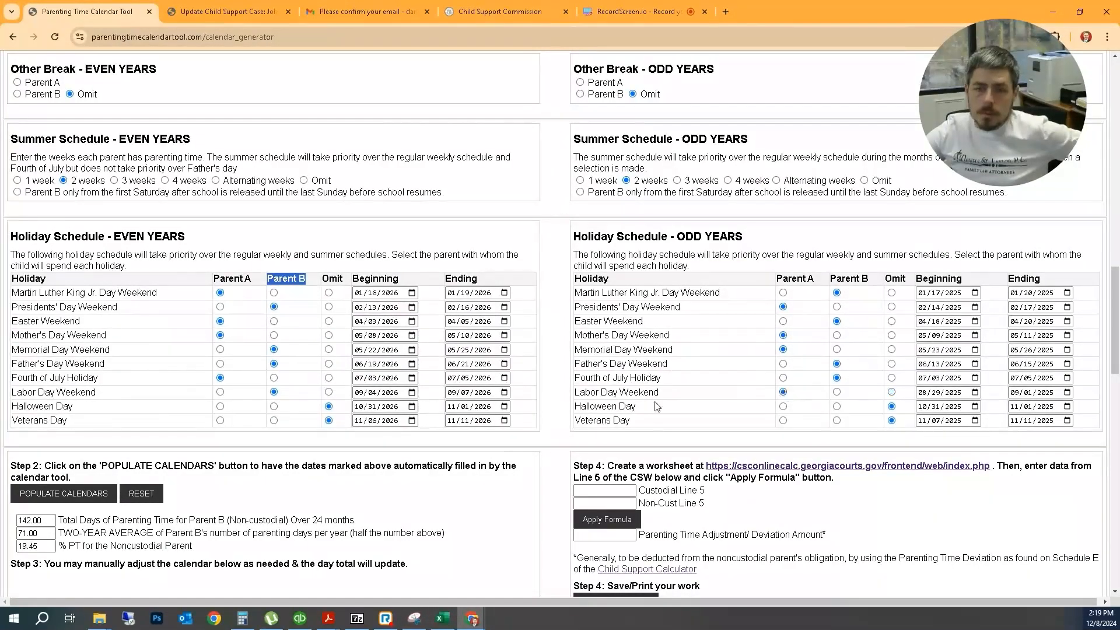
{"action": "left_click", "coordinate": [220, 406]}
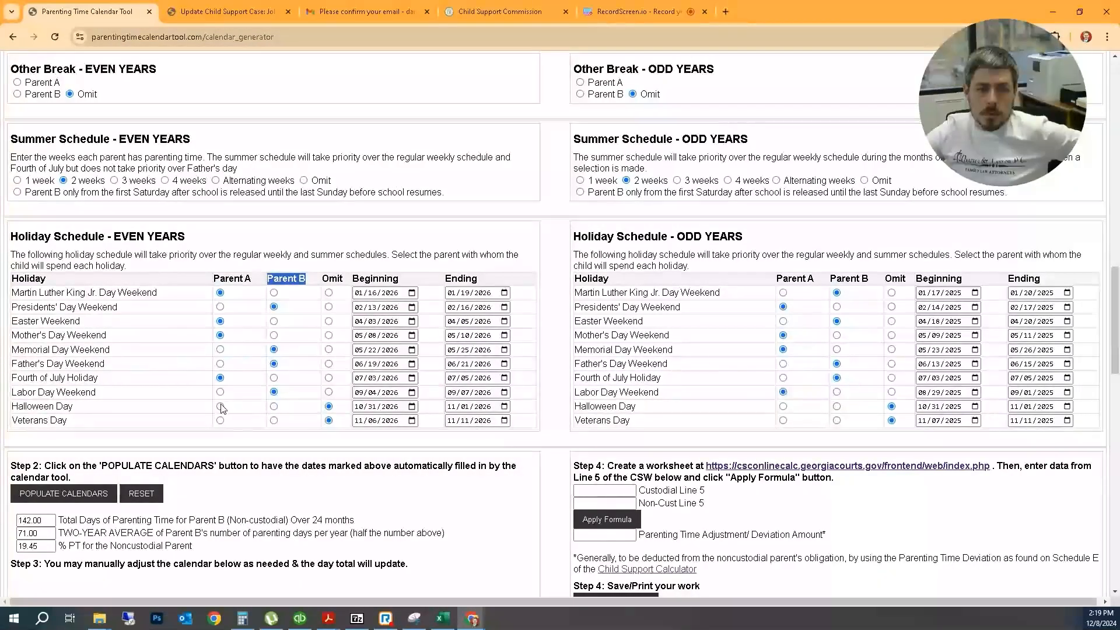
{"action": "left_click", "coordinate": [274, 420]}
{"action": "left_click", "coordinate": [837, 406]}
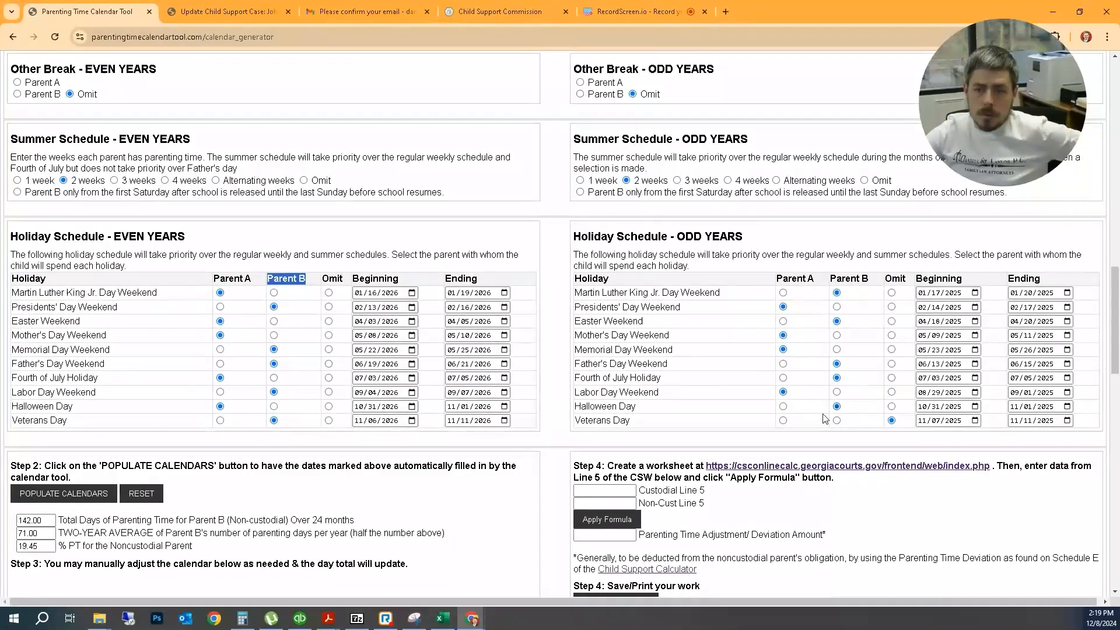
{"action": "left_click", "coordinate": [783, 420]}
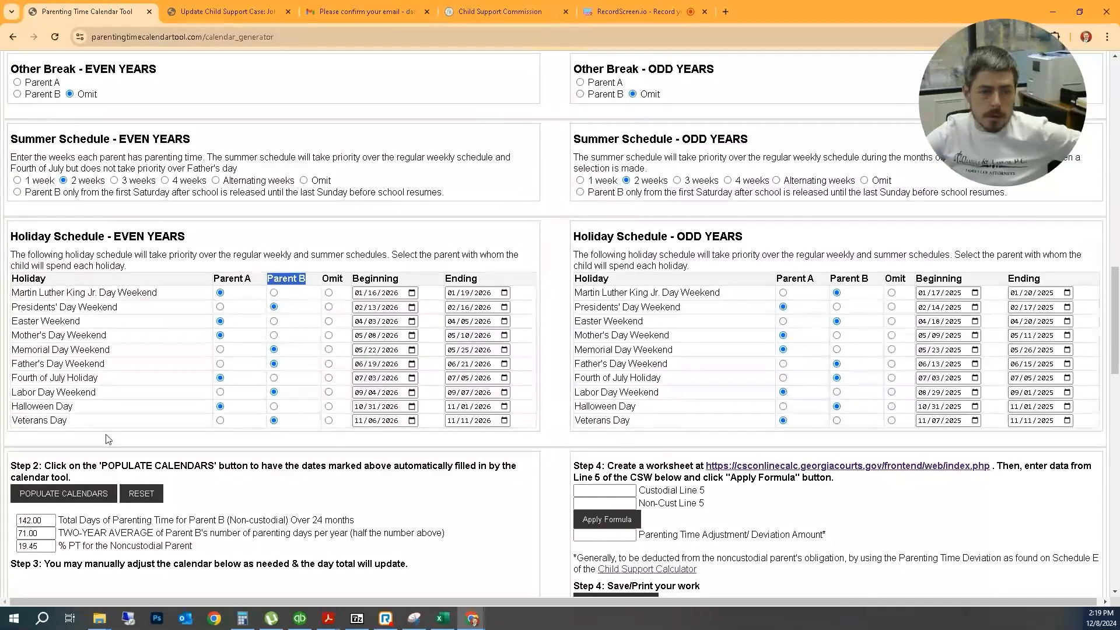
Repopulate the calendars with the holiday assignments and review the parenting time totals for Parent B
{"action": "left_click", "coordinate": [92, 494]}
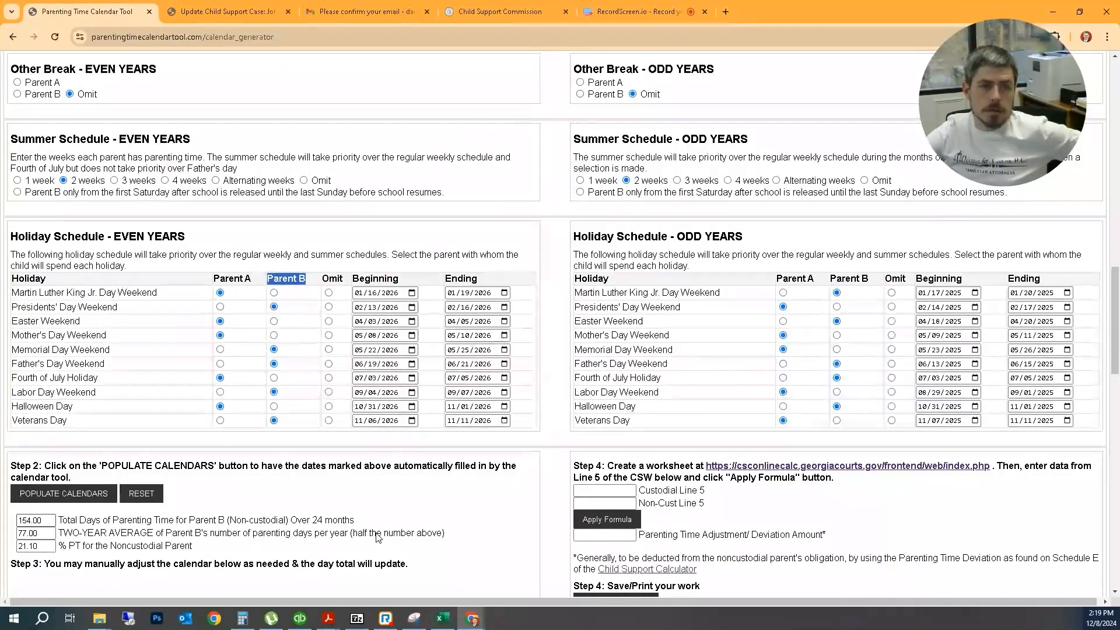
{"action": "scroll", "coordinate": [378, 537], "scroll_direction": "down", "scroll_amount": 2}
{"action": "scroll", "coordinate": [376, 536], "scroll_direction": "up", "scroll_amount": 4}
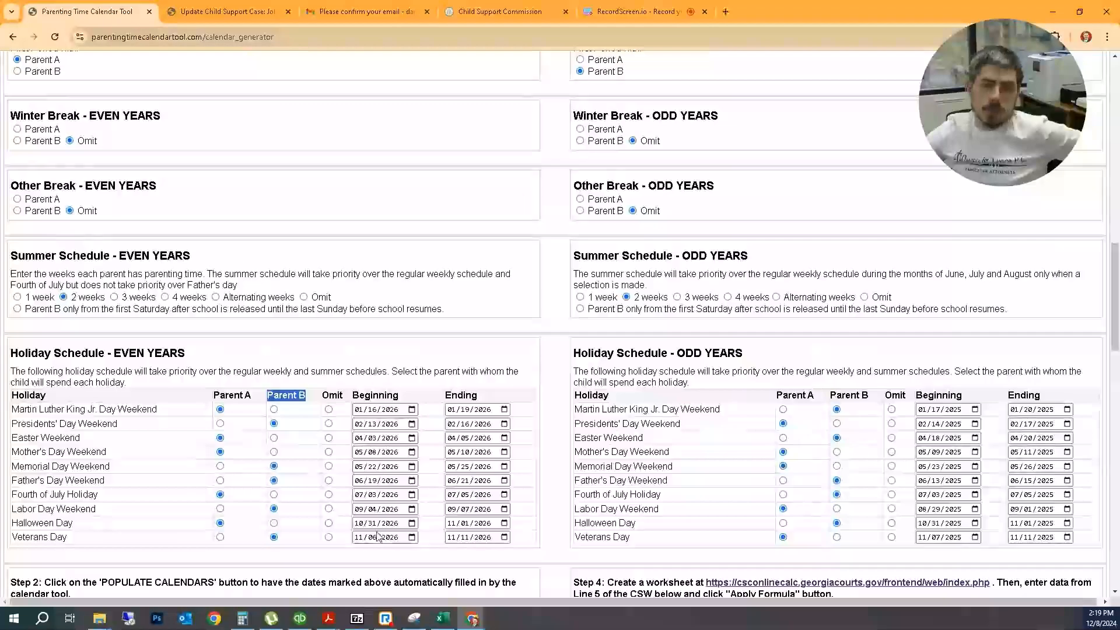
{"action": "scroll", "coordinate": [378, 533], "scroll_direction": "down", "scroll_amount": 2}
{"action": "scroll", "coordinate": [378, 532], "scroll_direction": "down", "scroll_amount": 2}
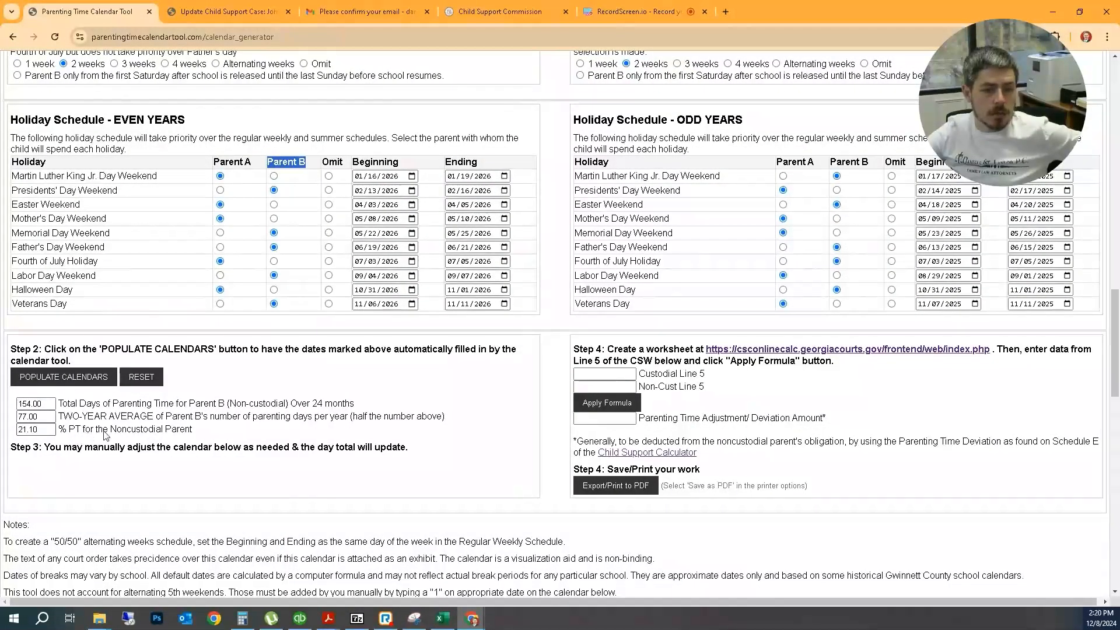
{"action": "scroll", "coordinate": [104, 435], "scroll_direction": "down", "scroll_amount": 3}
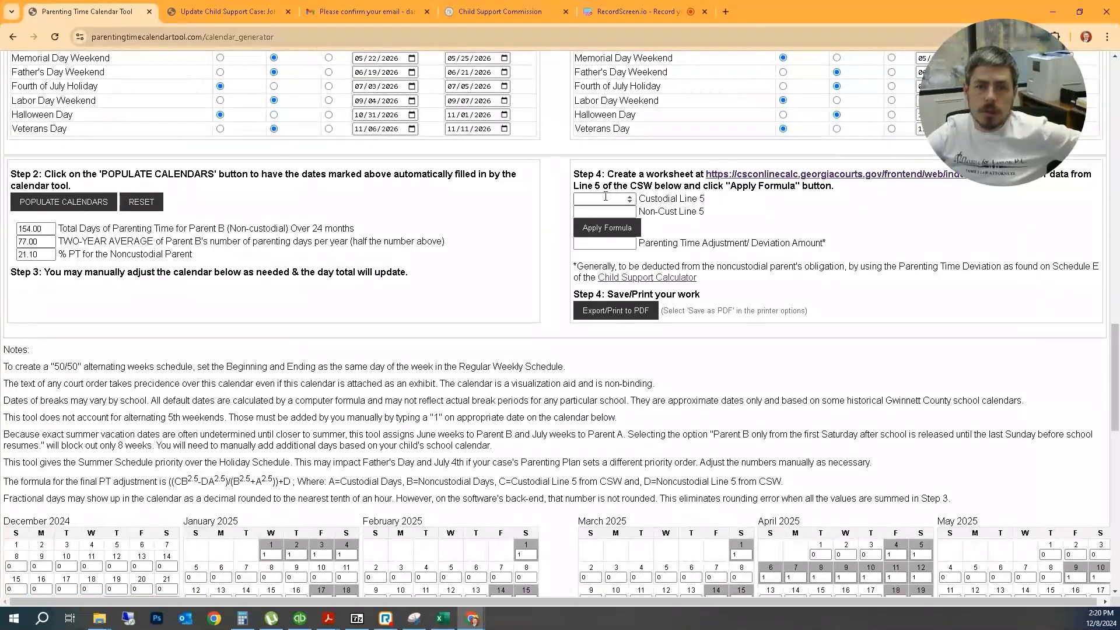
Switch to the existing Georgia child support worksheet and open its Basic Information section
{"action": "right_click", "coordinate": [776, 178]}
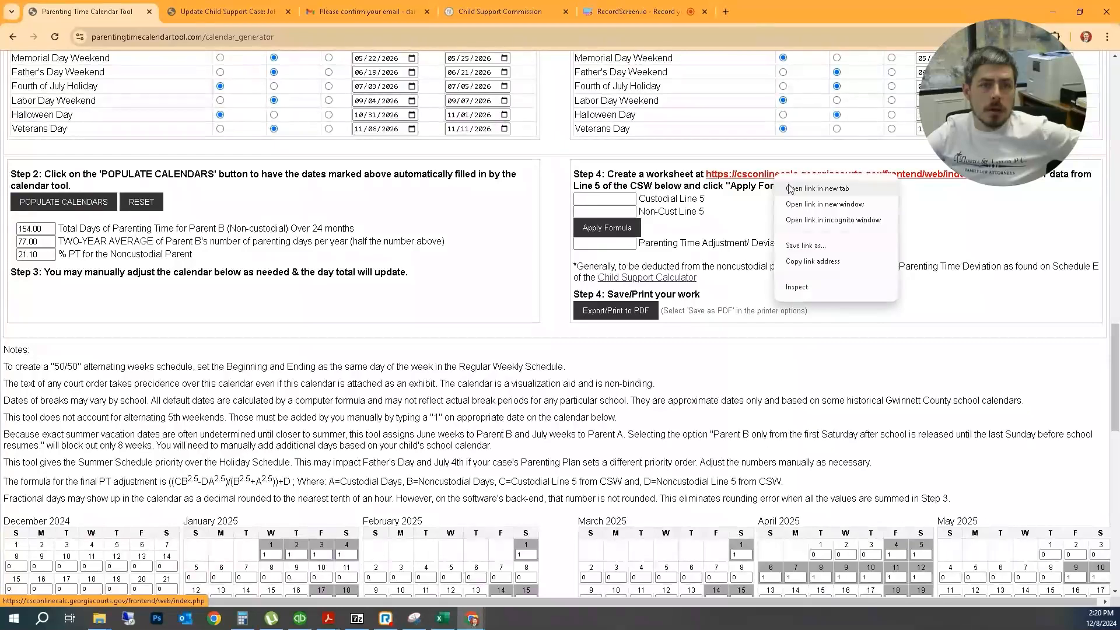
{"action": "left_click", "coordinate": [259, 9]}
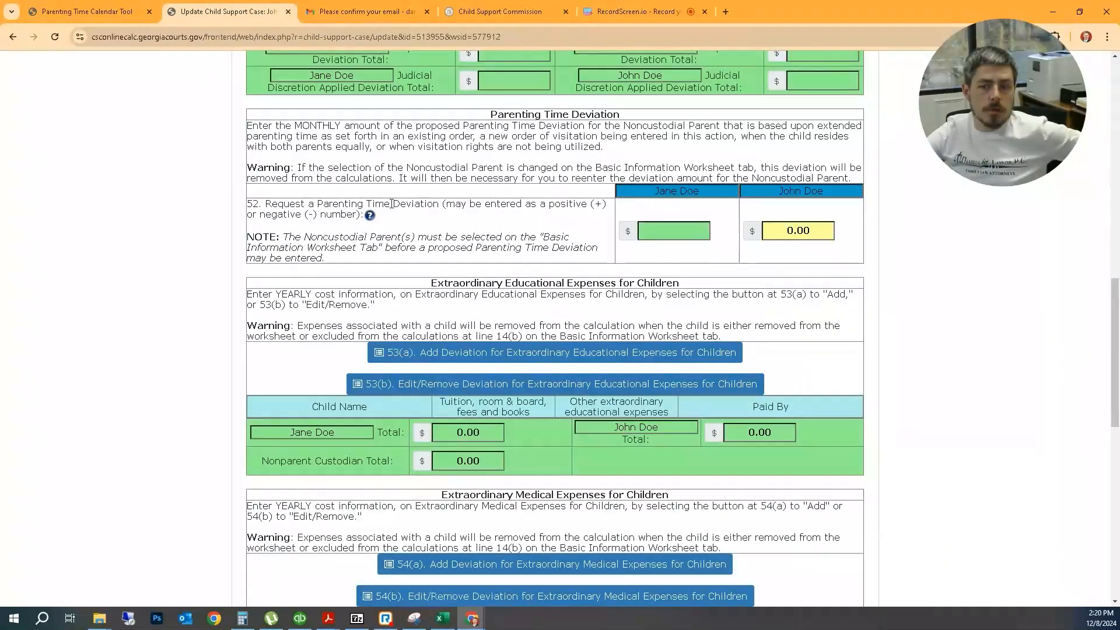
{"action": "scroll", "coordinate": [338, 197], "scroll_direction": "up", "scroll_amount": 15}
{"action": "left_click", "coordinate": [271, 210]}
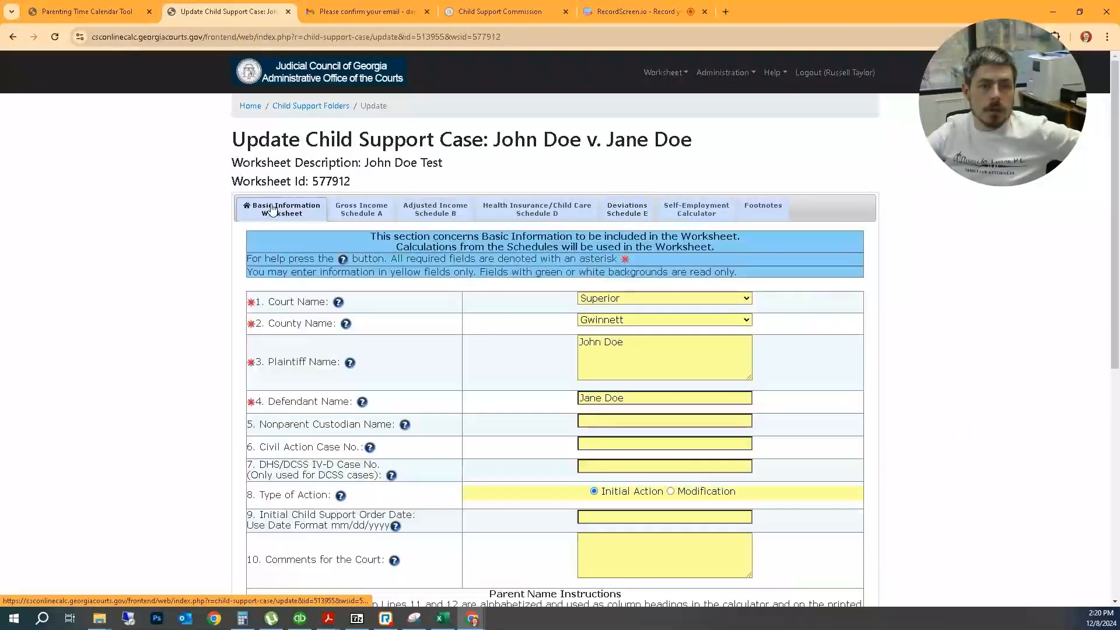
Review the worksheet's basic information, including the party names, noncustodial parent and included child
{"action": "left_click", "coordinate": [661, 73]}
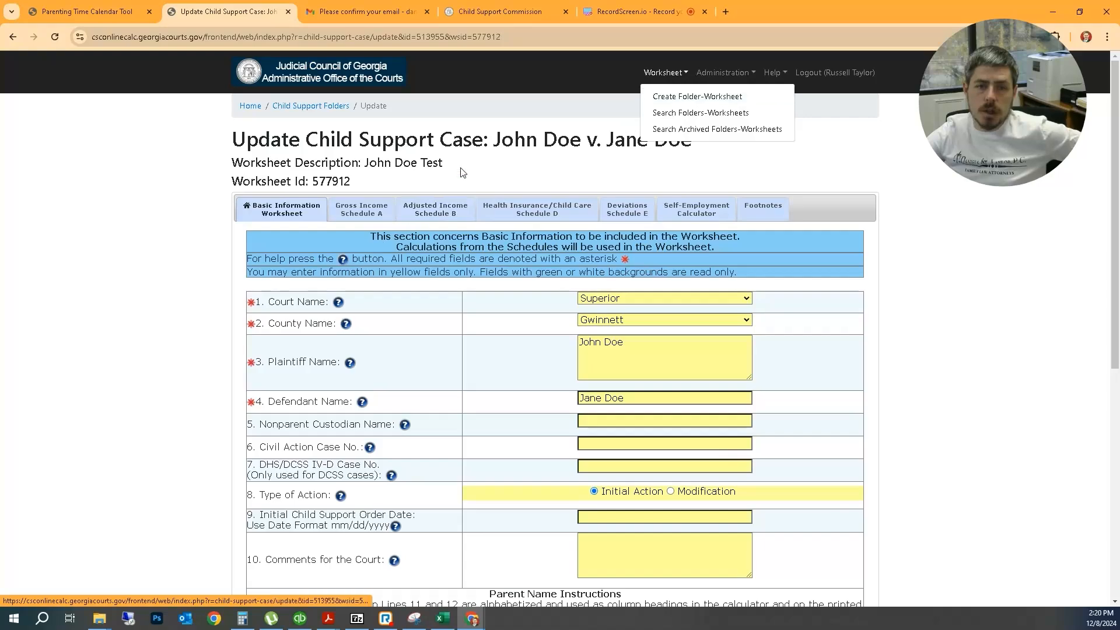
{"action": "left_click", "coordinate": [489, 164]}
{"action": "left_click", "coordinate": [631, 341]}
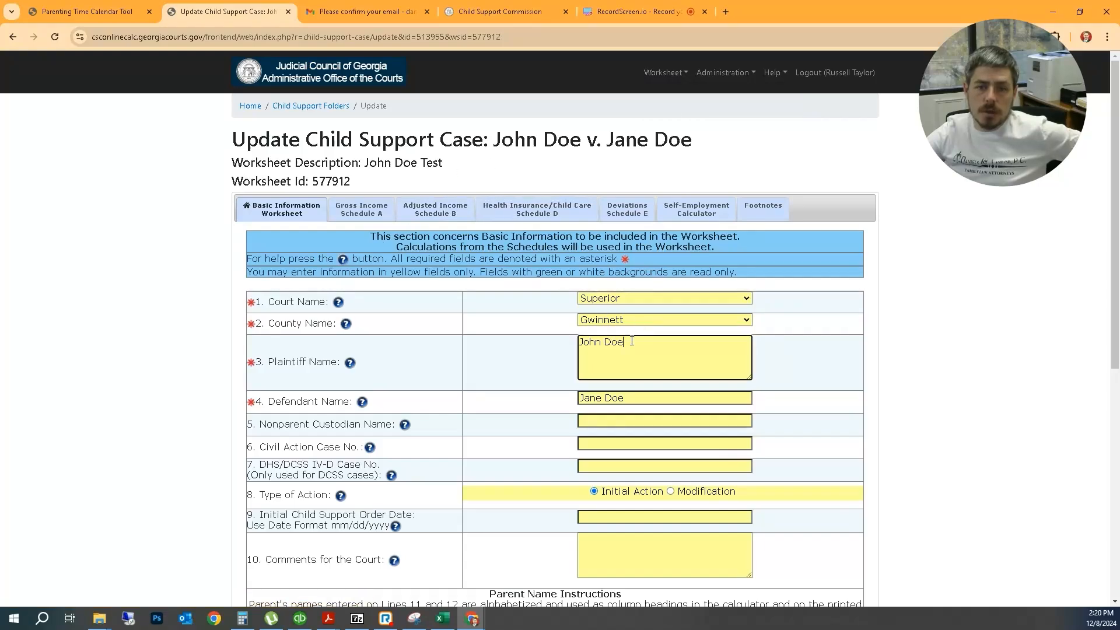
{"action": "left_click", "coordinate": [638, 399]}
{"action": "scroll", "coordinate": [640, 400], "scroll_direction": "down", "scroll_amount": 2}
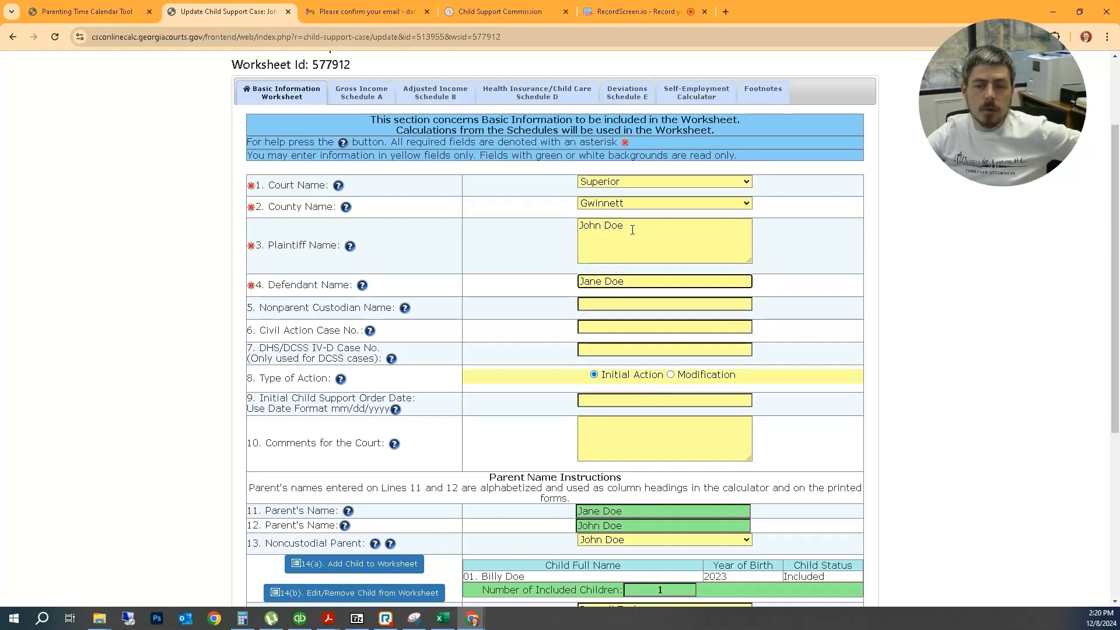
{"action": "scroll", "coordinate": [557, 515], "scroll_direction": "down", "scroll_amount": 1}
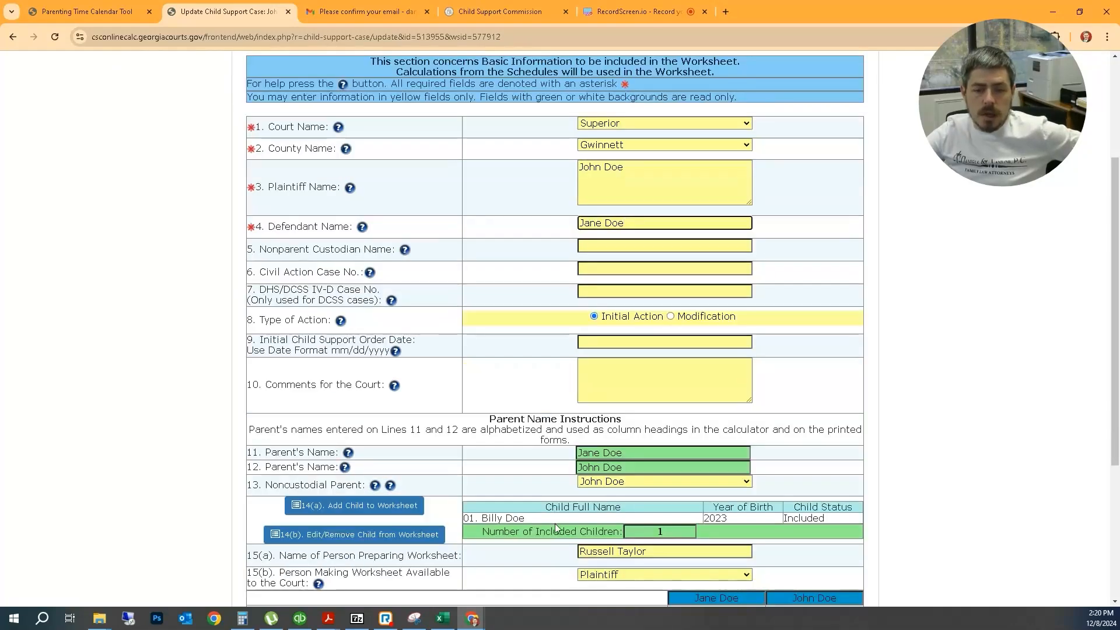
{"action": "left_click_drag", "start_coordinate": [545, 520], "coordinate": [473, 519]}
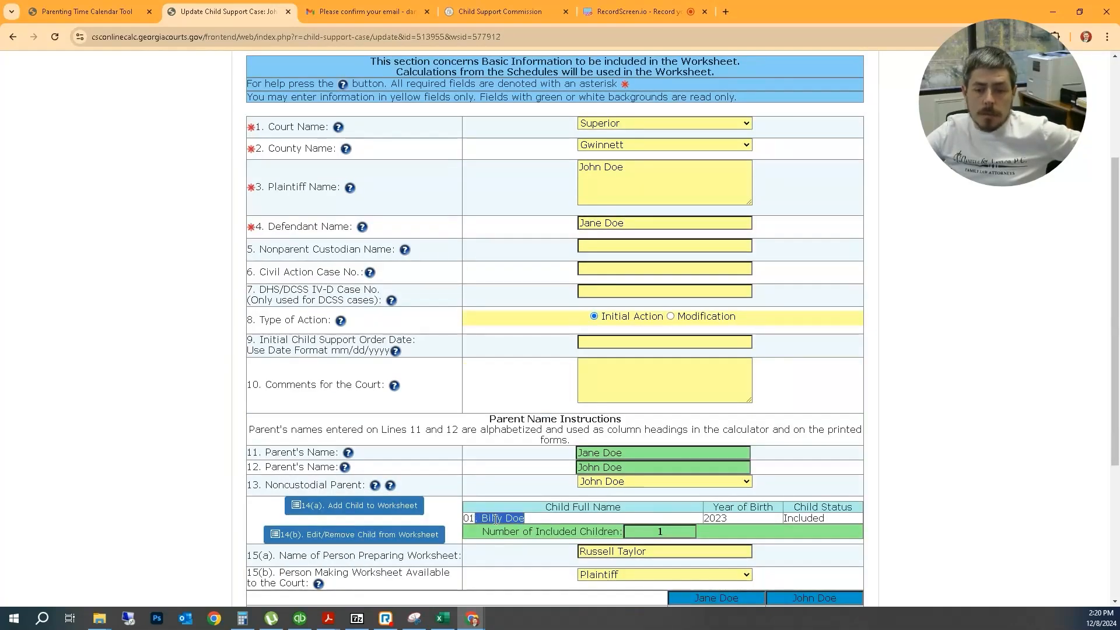
{"action": "left_click", "coordinate": [537, 520]}
{"action": "scroll", "coordinate": [536, 520], "scroll_direction": "down", "scroll_amount": 3}
{"action": "left_click", "coordinate": [538, 533]}
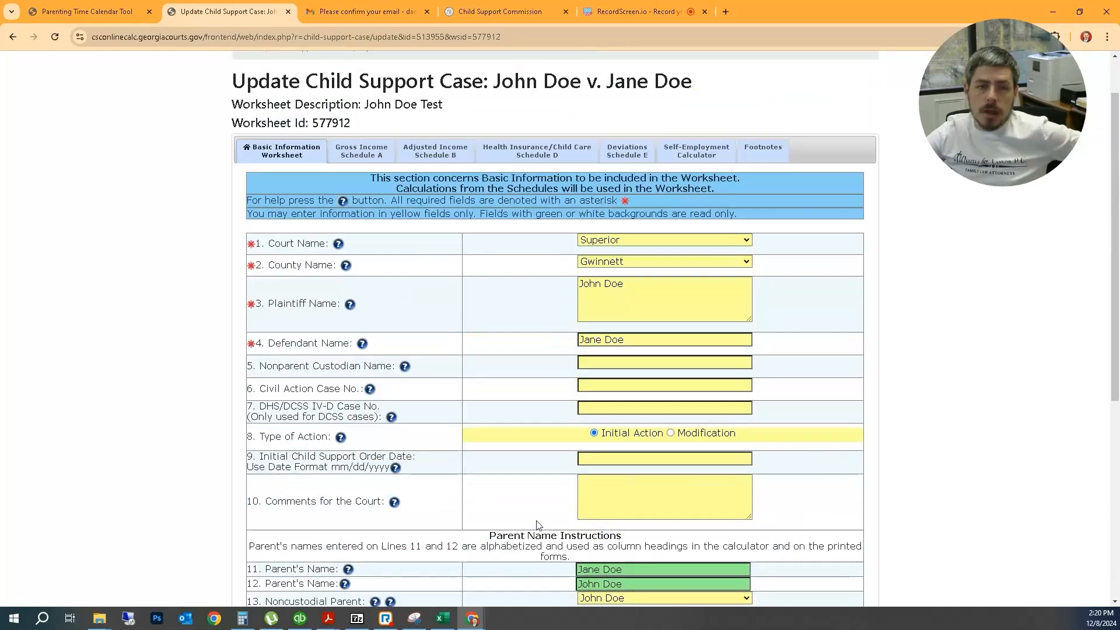
Review both parents' gross salary and wages and the total gross monthly income on Schedule A
{"action": "left_click", "coordinate": [367, 159]}
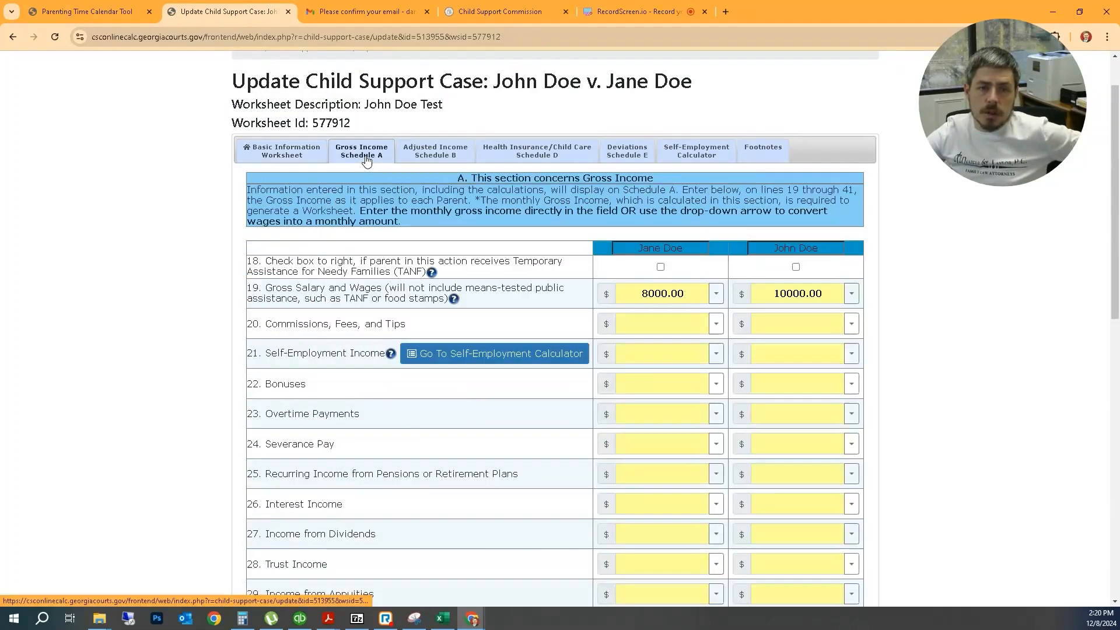
{"action": "left_click", "coordinate": [685, 293]}
{"action": "left_click", "coordinate": [773, 293]}
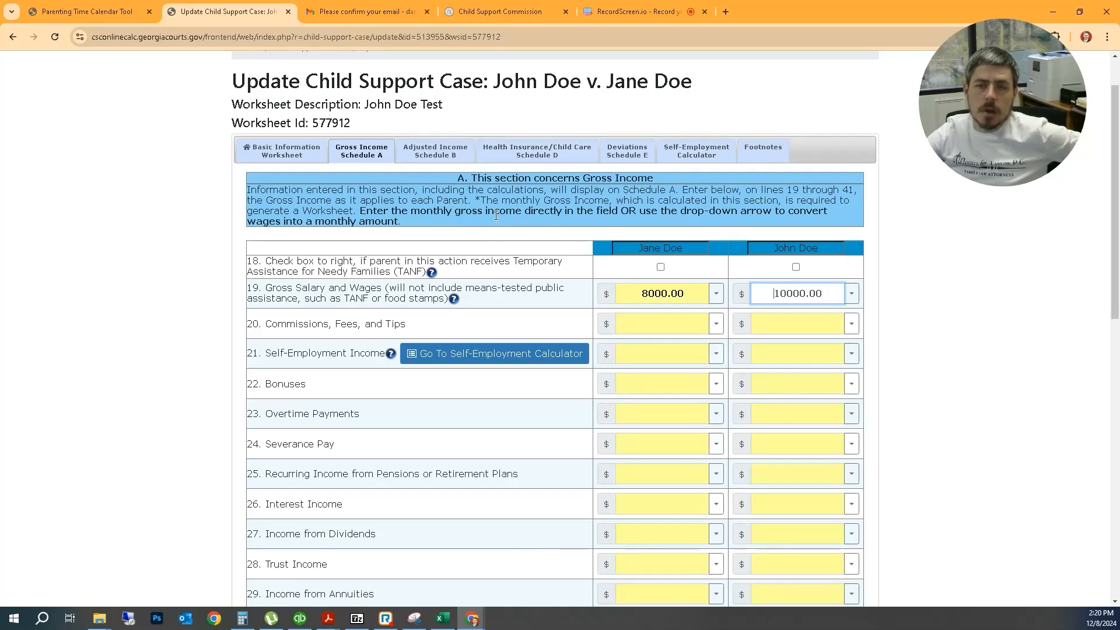
{"action": "scroll", "coordinate": [496, 215], "scroll_direction": "down", "scroll_amount": 10}
{"action": "scroll", "coordinate": [677, 478], "scroll_direction": "up", "scroll_amount": 1}
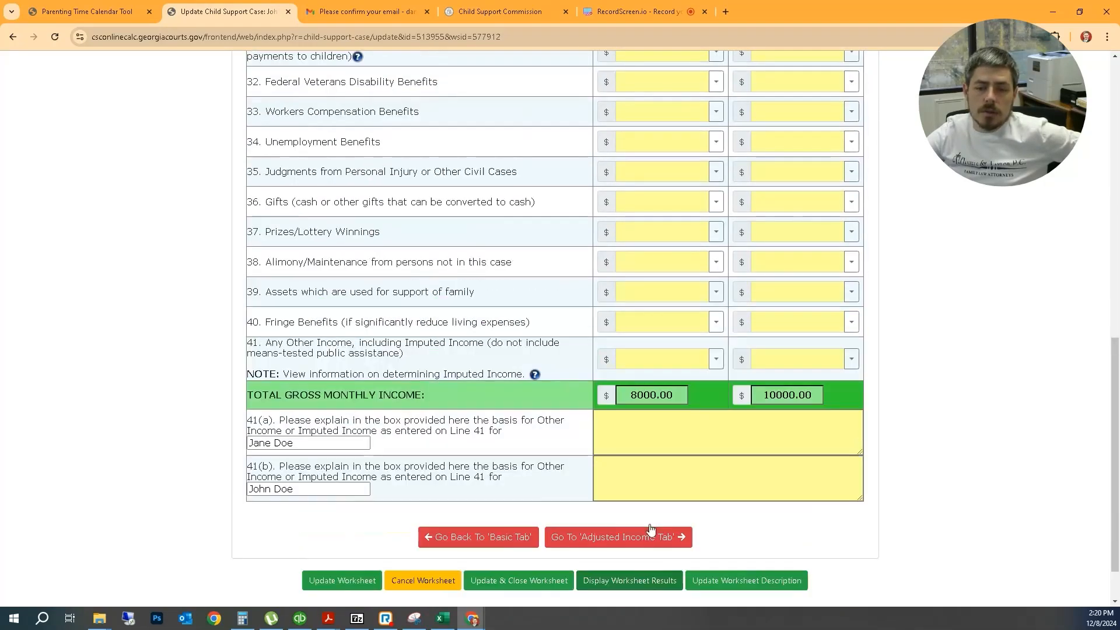
Display the worksheet results and locate Line 5, the pro rata shares of the basic child support obligation
{"action": "left_click", "coordinate": [648, 581]}
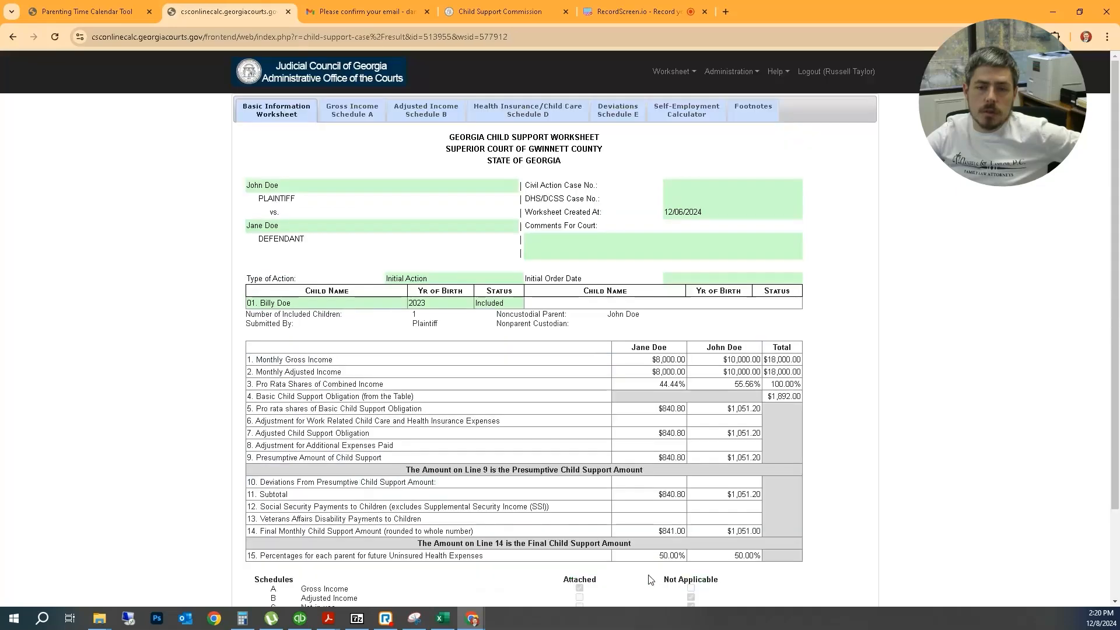
{"action": "scroll", "coordinate": [610, 311], "scroll_direction": "down", "scroll_amount": 2}
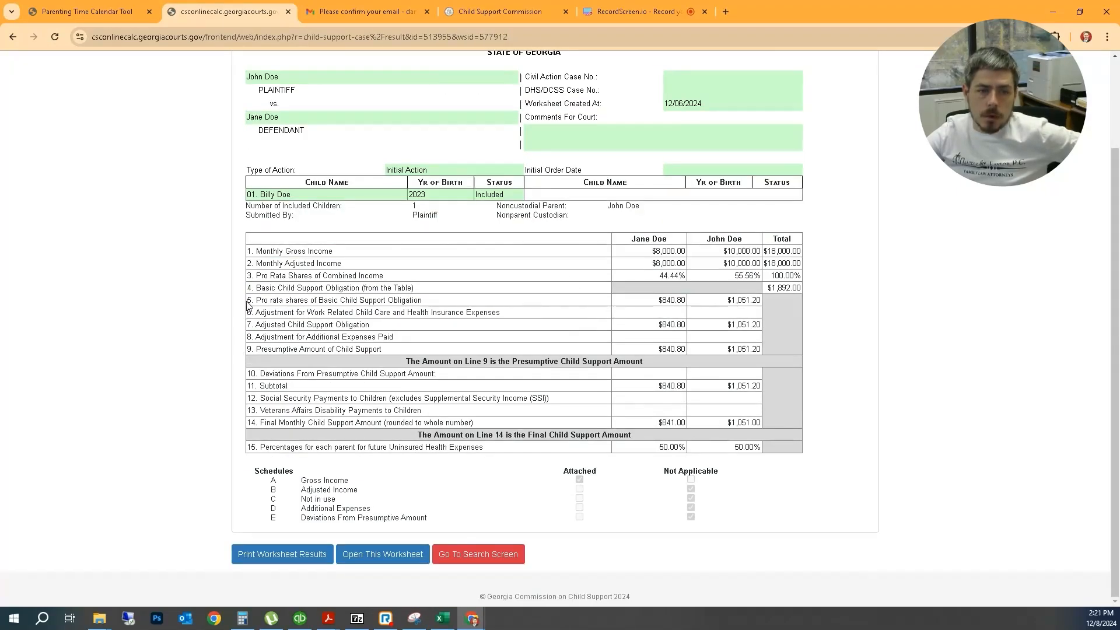
{"action": "left_click_drag", "start_coordinate": [248, 302], "coordinate": [482, 306]}
{"action": "left_click_drag", "start_coordinate": [682, 300], "coordinate": [767, 304]}
{"action": "left_click", "coordinate": [767, 304]}
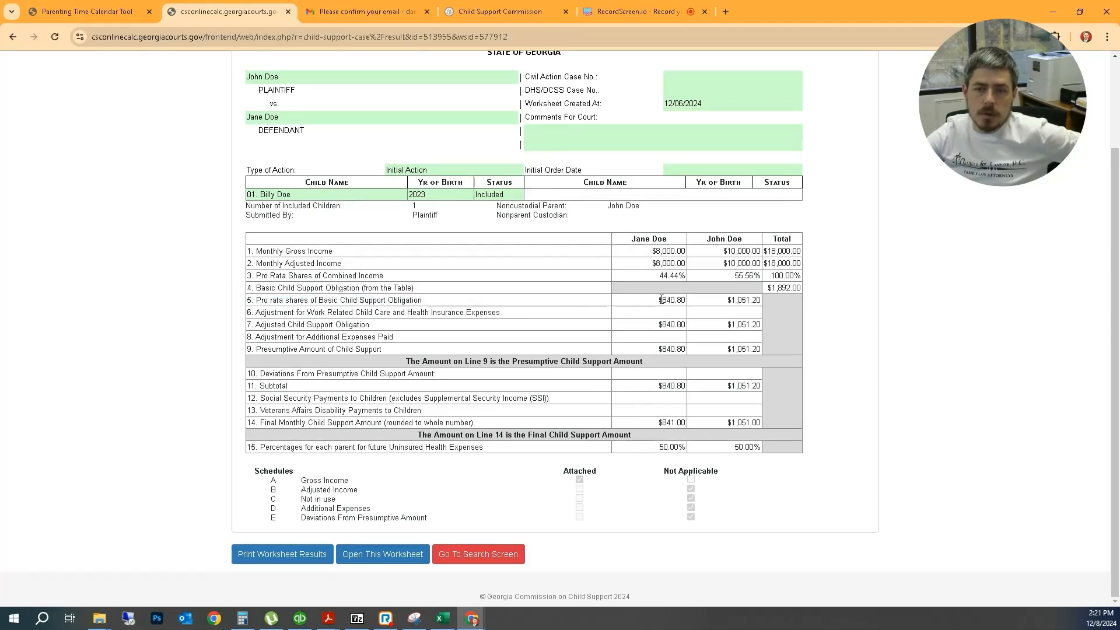
Copy the custodial parent's Line 5 amount, 840.80, from the worksheet results into Custodial Line 5 of the calendar tool
{"action": "left_click_drag", "start_coordinate": [663, 300], "coordinate": [686, 302]}
{"action": "key", "text": "ctrl+c"}
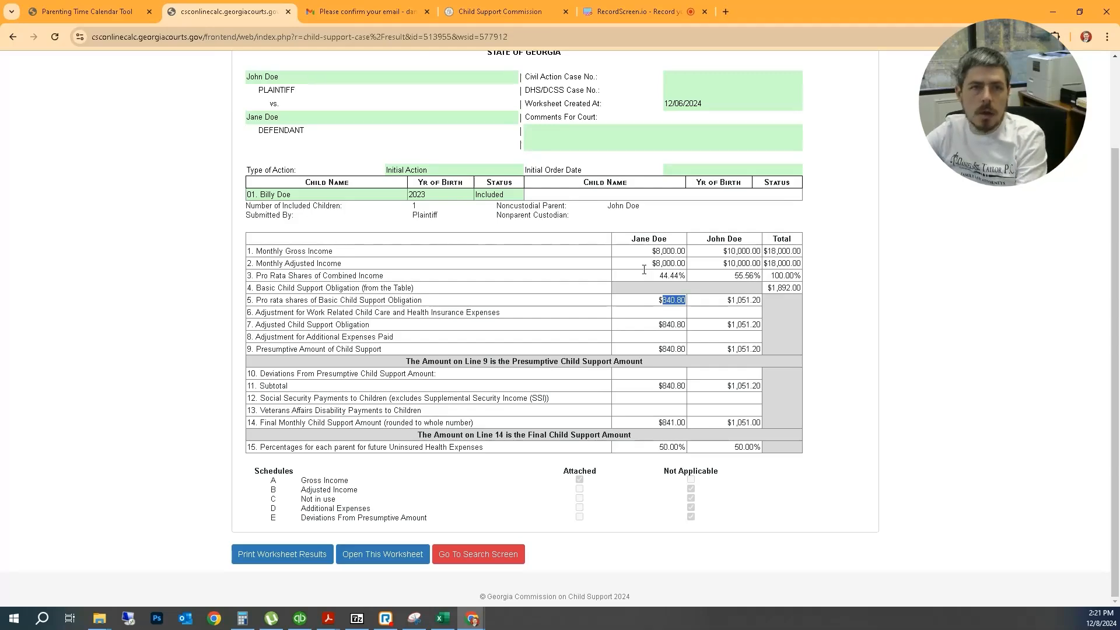
{"action": "left_click", "coordinate": [140, 22]}
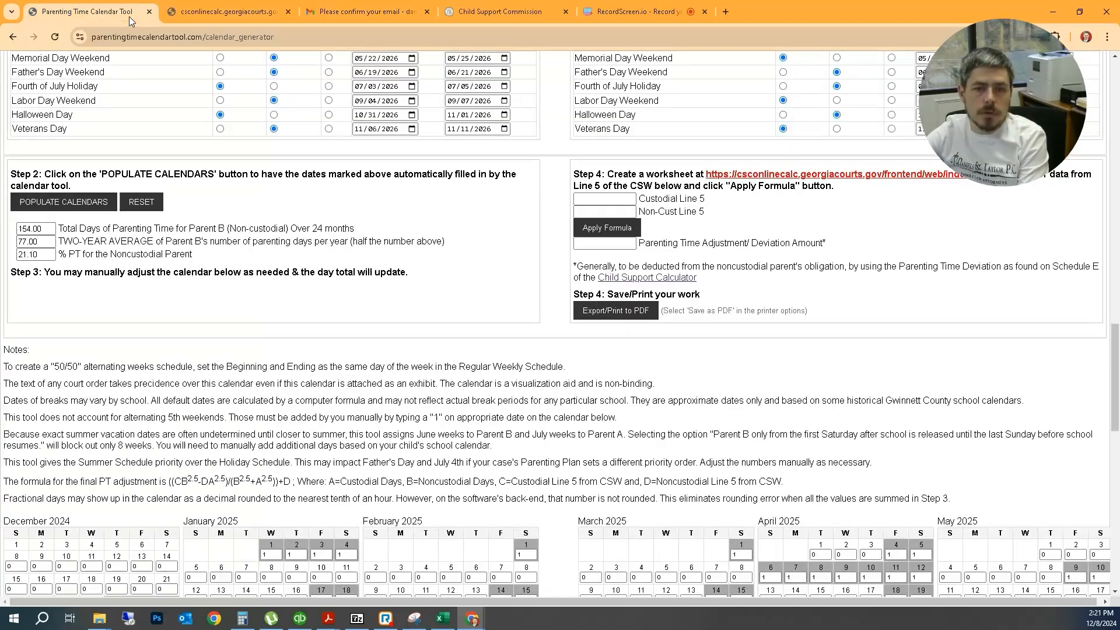
{"action": "left_click", "coordinate": [611, 197]}
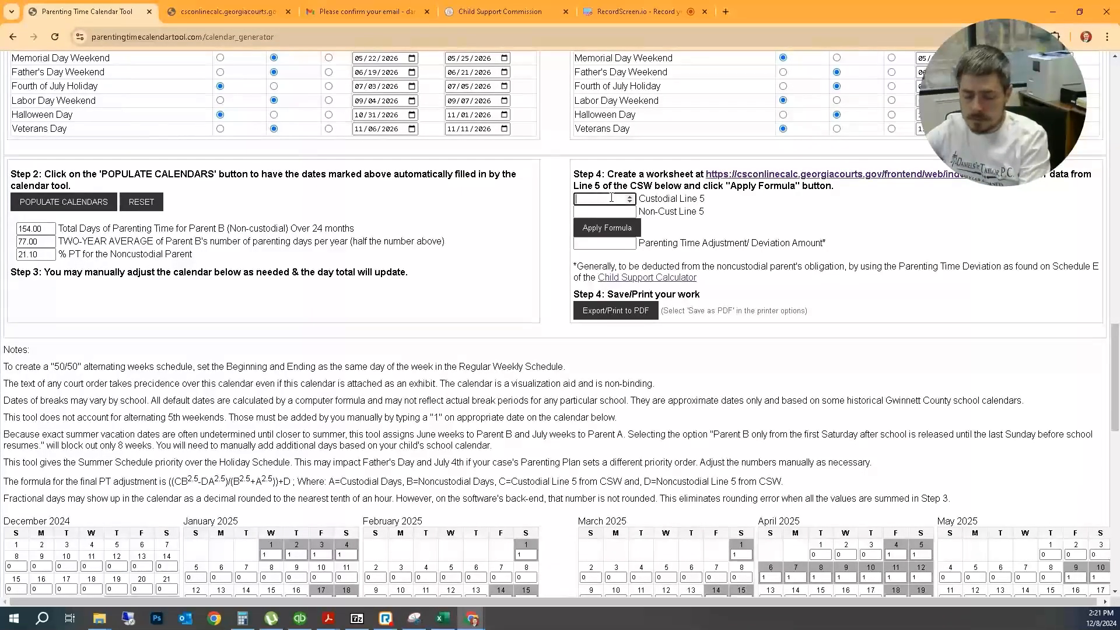
{"action": "key", "text": "ctrl+v"}
Transfer the noncustodial parent's Line 5 amount, 1051.20, from the worksheet results into Non-Cust Line 5 of the calendar tool
{"action": "left_click", "coordinate": [257, 12]}
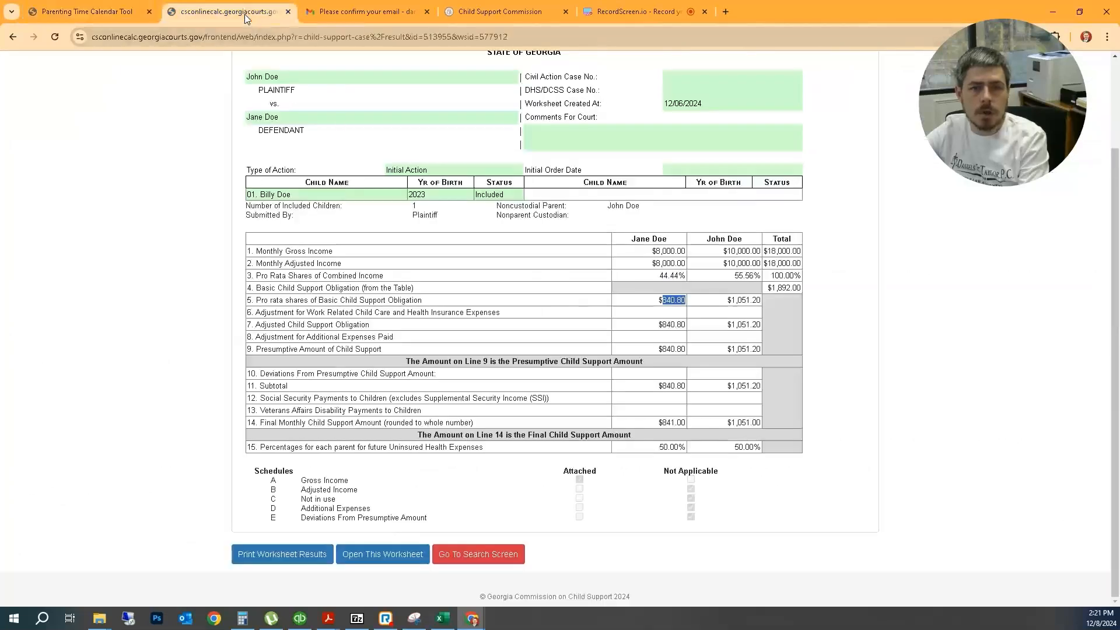
{"action": "left_click_drag", "start_coordinate": [732, 301], "coordinate": [758, 303]}
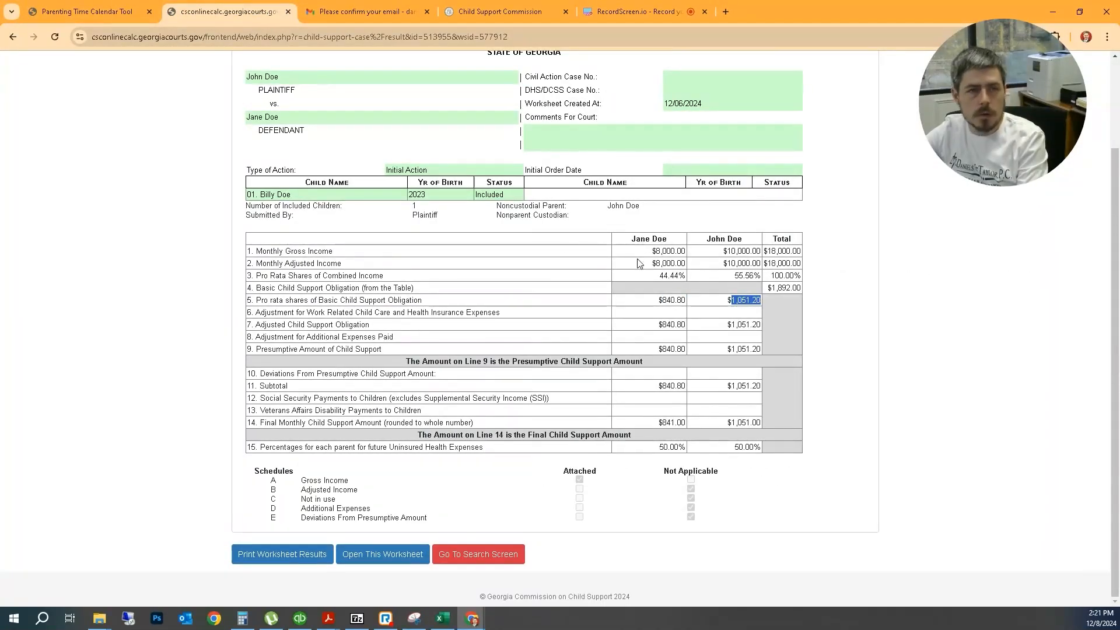
{"action": "left_click", "coordinate": [102, 12]}
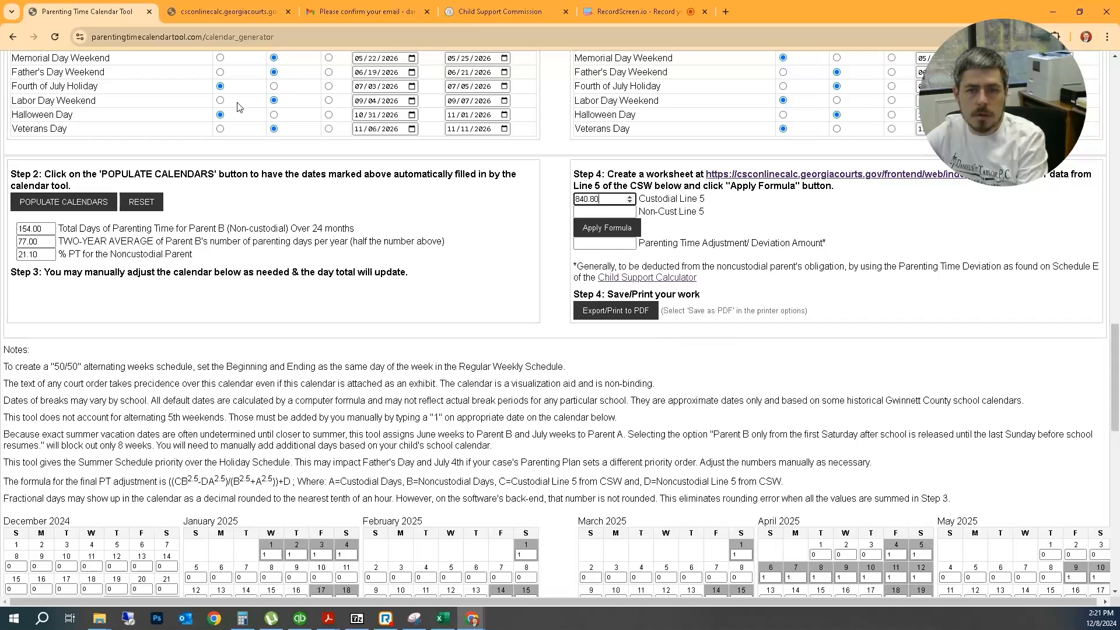
{"action": "left_click", "coordinate": [588, 212]}
{"action": "type", "text": "1051.20"}
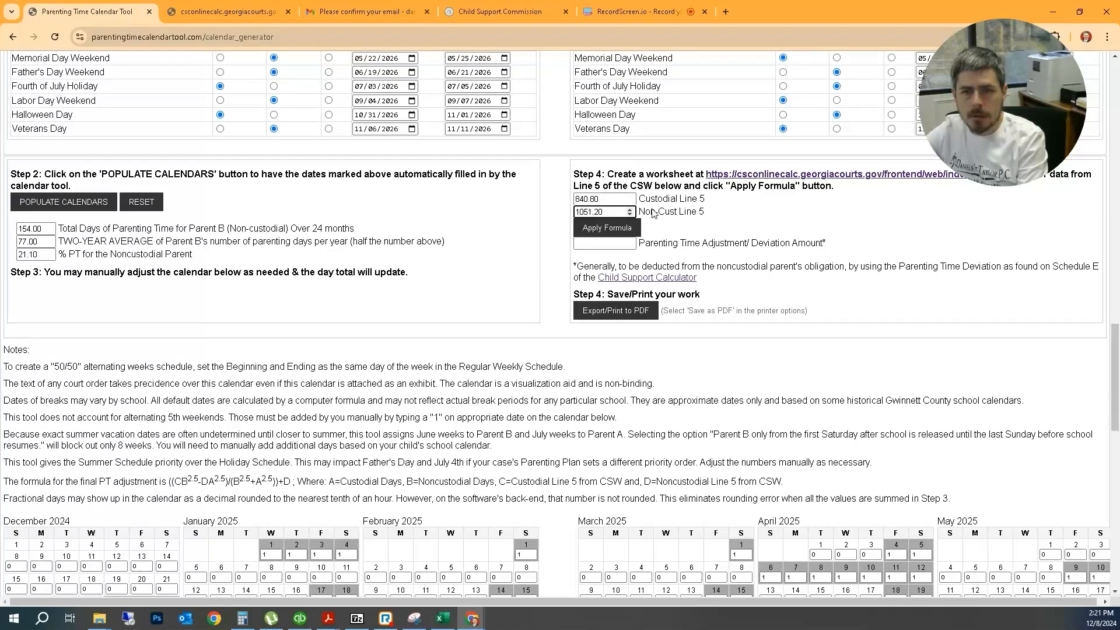
Apply the formula to the Line 5 amounts and check the resulting parenting time adjustment amount
{"action": "left_click", "coordinate": [720, 208]}
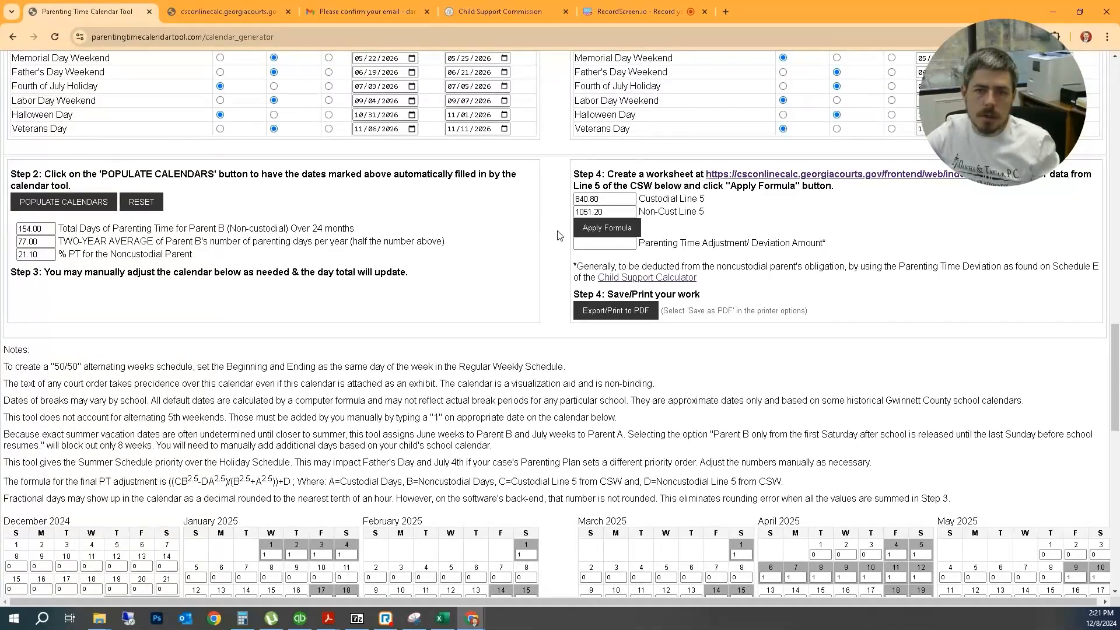
{"action": "left_click", "coordinate": [603, 244]}
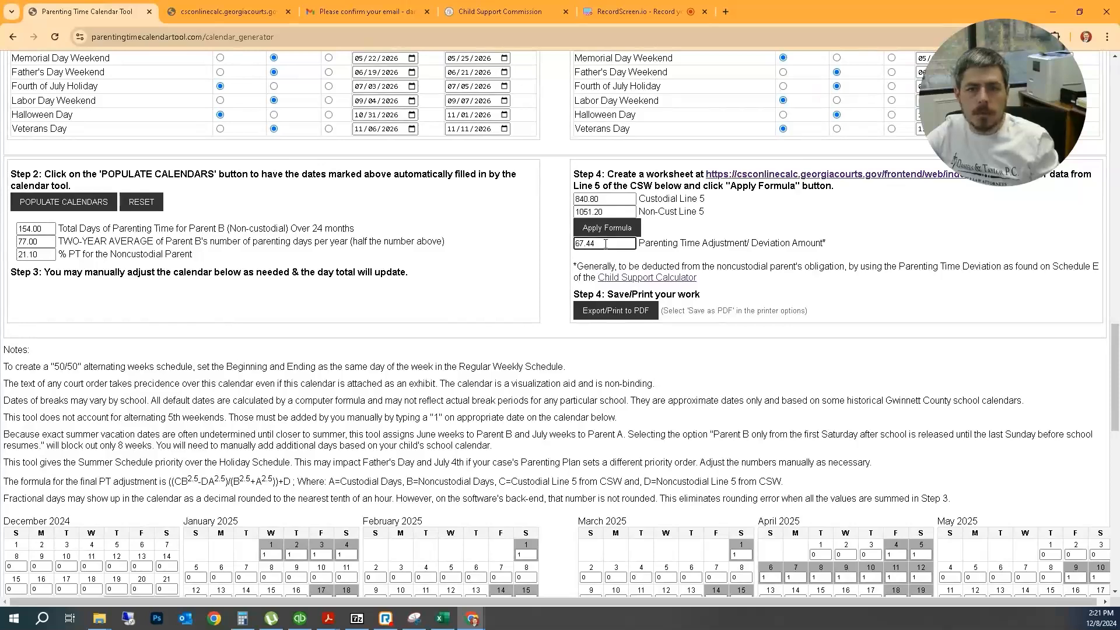
{"action": "left_click_drag", "start_coordinate": [603, 245], "coordinate": [557, 249]}
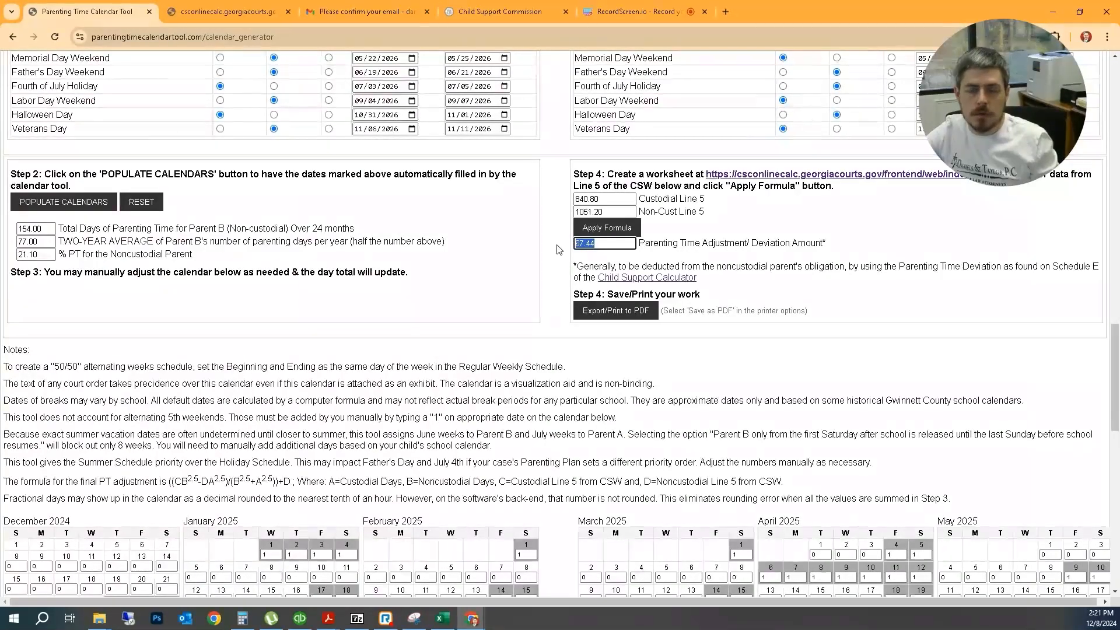
{"action": "left_click", "coordinate": [618, 242]}
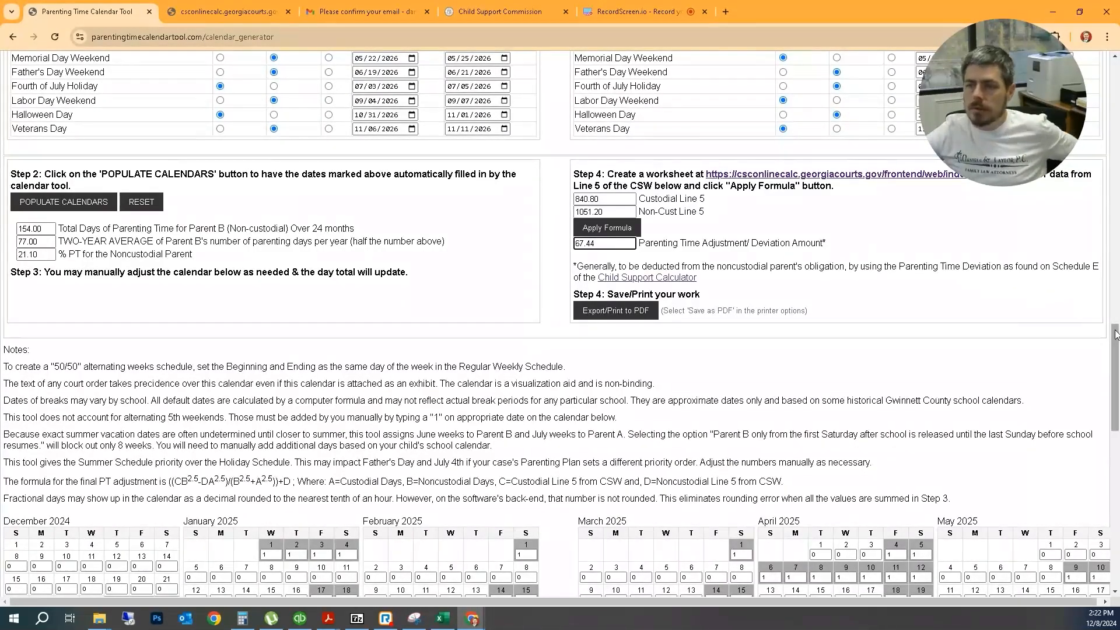
Set the summer schedule to 4 weeks for both even and odd years
{"action": "left_click_drag", "start_coordinate": [1115, 354], "coordinate": [1113, 271]}
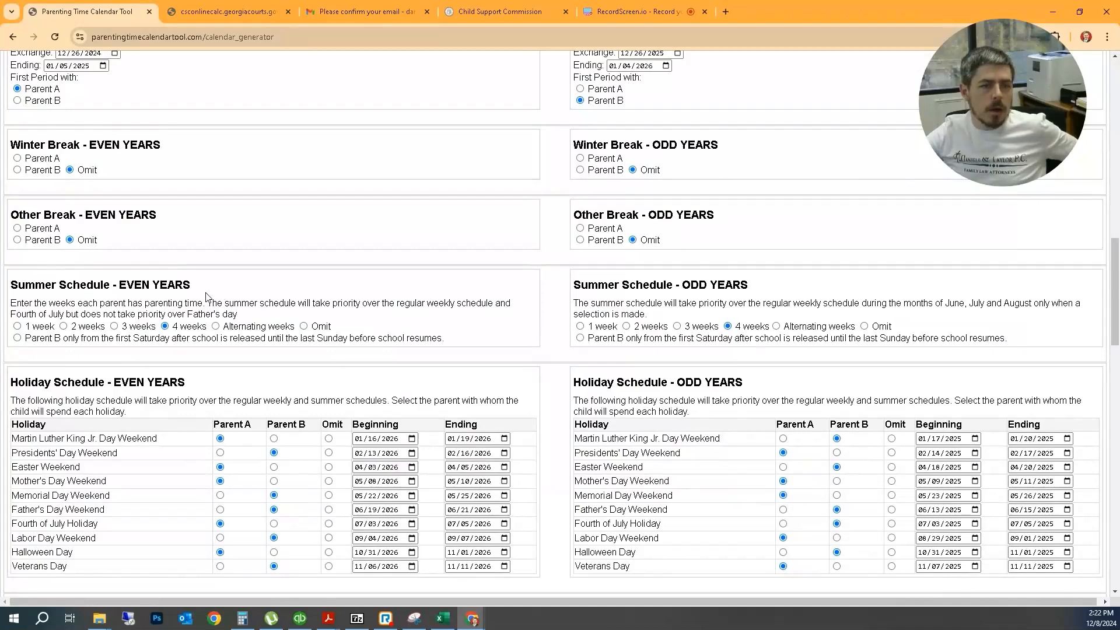
Set the regular weekly schedule's weekend visits to end on Monday
{"action": "scroll", "coordinate": [205, 297], "scroll_direction": "up", "scroll_amount": 6}
{"action": "scroll", "coordinate": [208, 297], "scroll_direction": "up", "scroll_amount": 7}
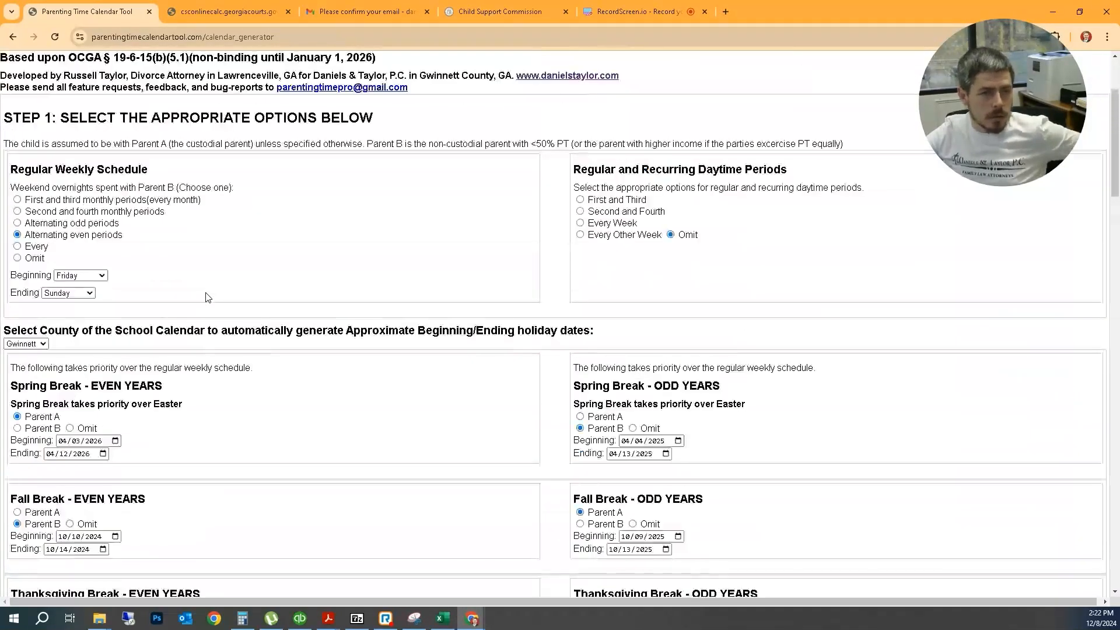
{"action": "left_click", "coordinate": [74, 293]}
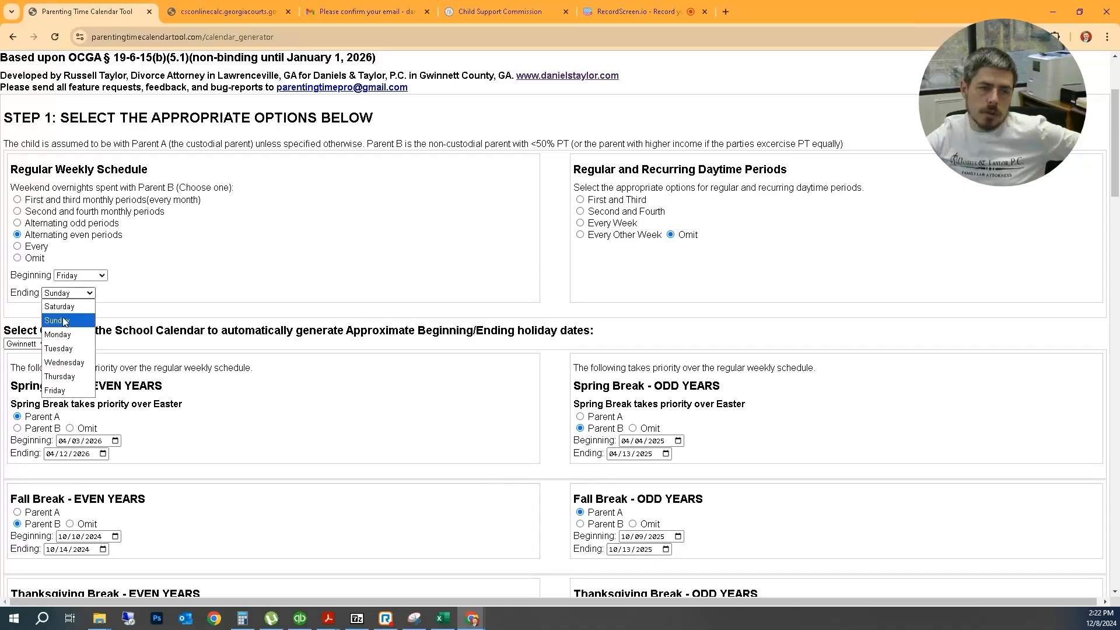
{"action": "left_click", "coordinate": [63, 335]}
Repopulate the calendars with the revised schedule and reapply the formula to recalculate the parenting time deviation
{"action": "scroll", "coordinate": [257, 320], "scroll_direction": "down", "scroll_amount": 20}
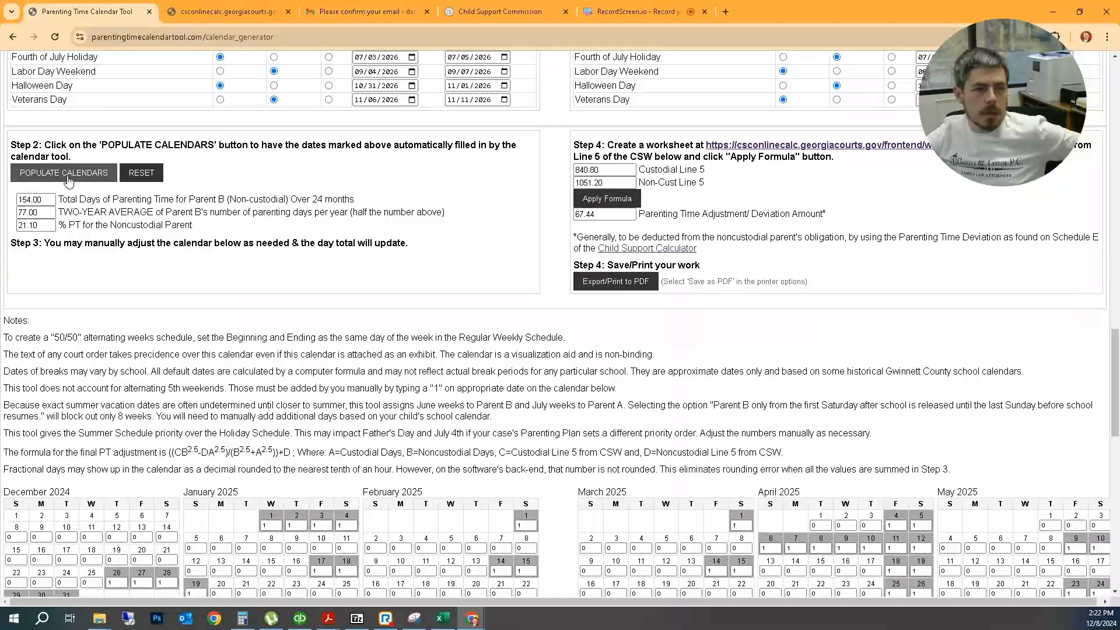
{"action": "left_click", "coordinate": [70, 180]}
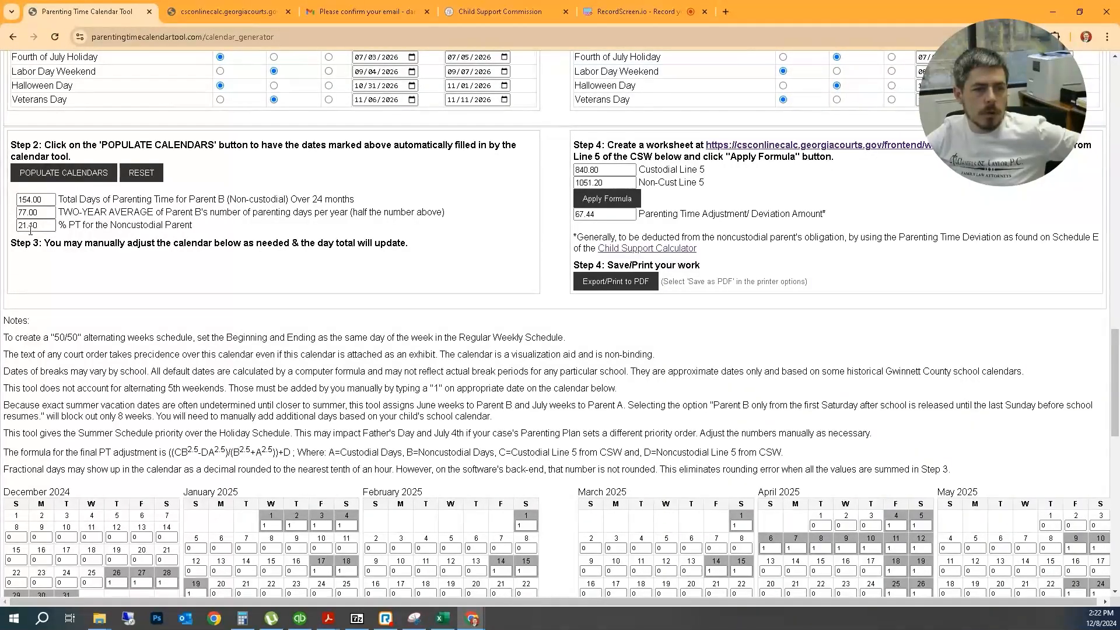
{"action": "left_click", "coordinate": [80, 178]}
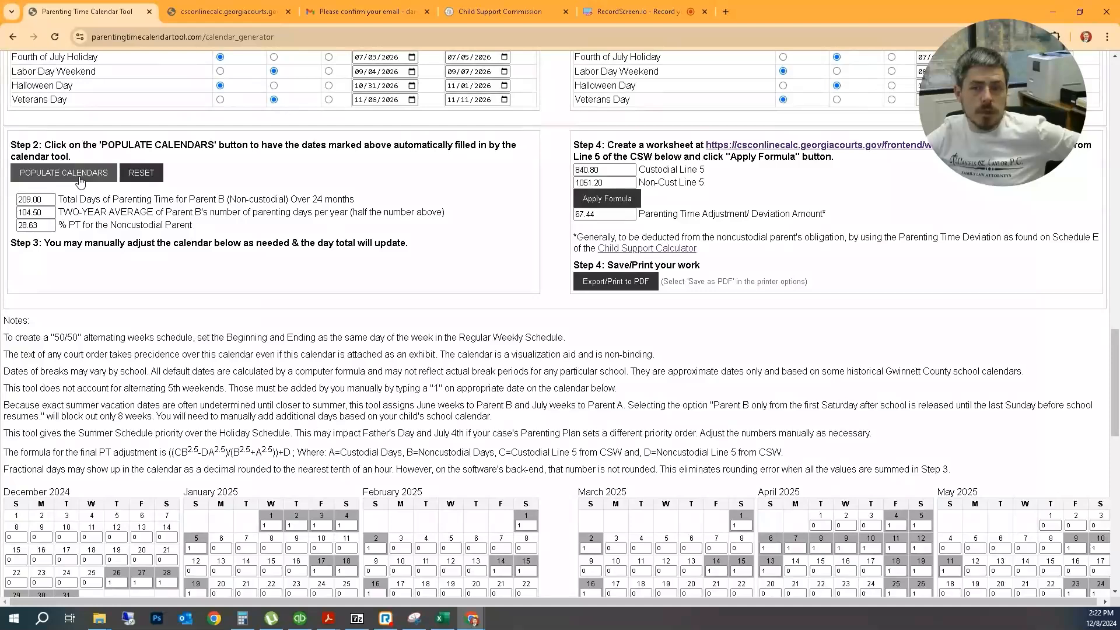
{"action": "left_click", "coordinate": [629, 202]}
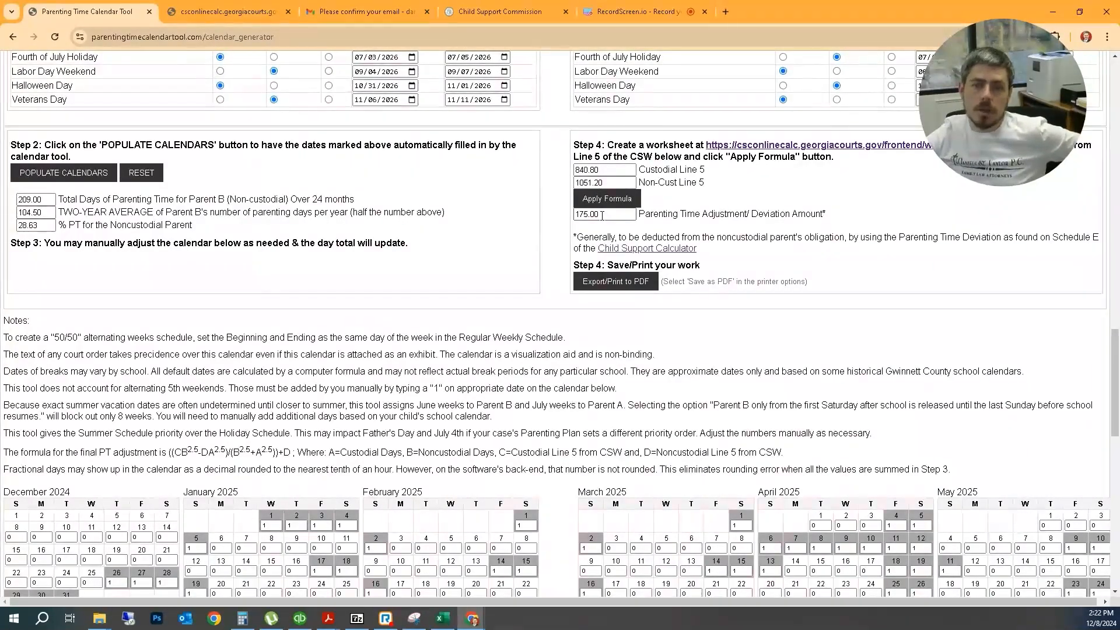
Review the populated calendars, the regular weekly schedule, and the break, summer and holiday selections
{"action": "scroll", "coordinate": [420, 340], "scroll_direction": "down", "scroll_amount": 3}
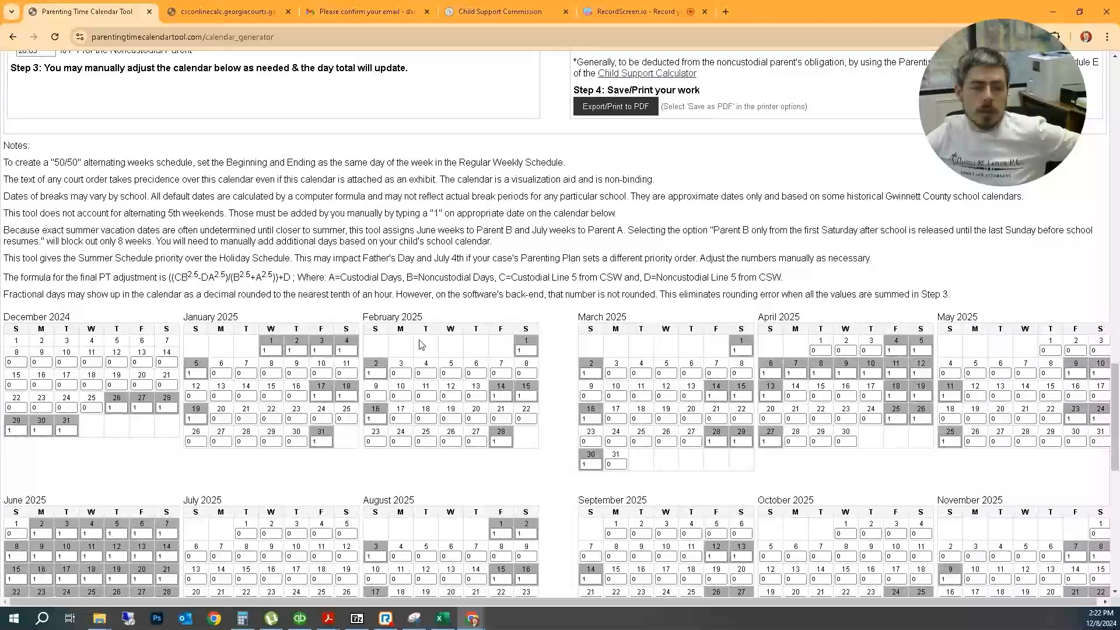
{"action": "scroll", "coordinate": [419, 344], "scroll_direction": "down", "scroll_amount": 1}
{"action": "scroll", "coordinate": [420, 340], "scroll_direction": "up", "scroll_amount": 2}
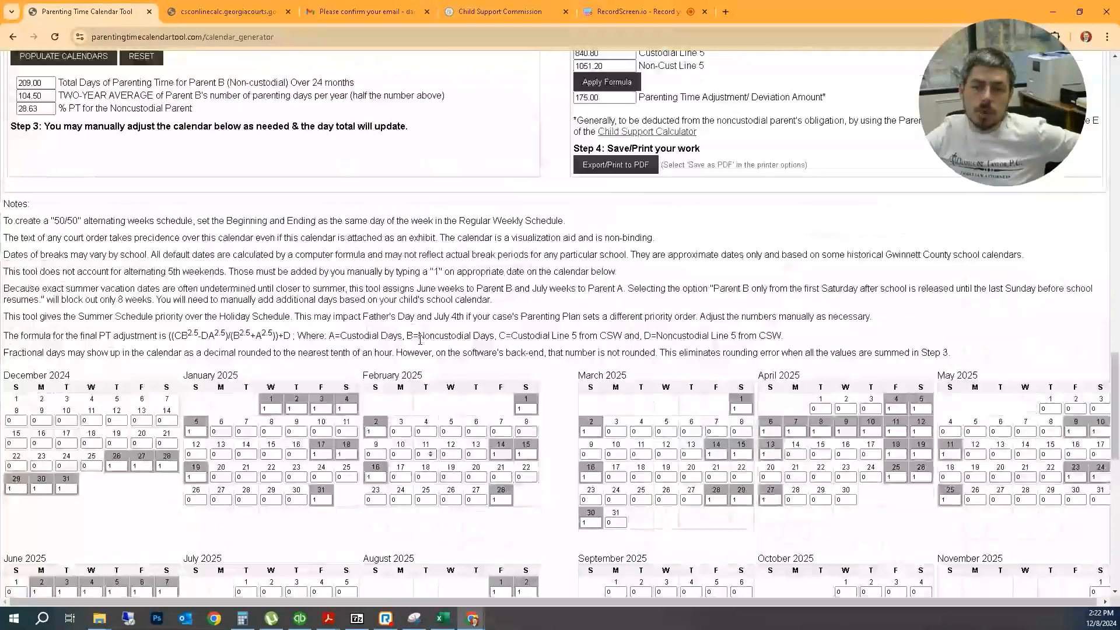
{"action": "scroll", "coordinate": [420, 340], "scroll_direction": "up", "scroll_amount": 10}
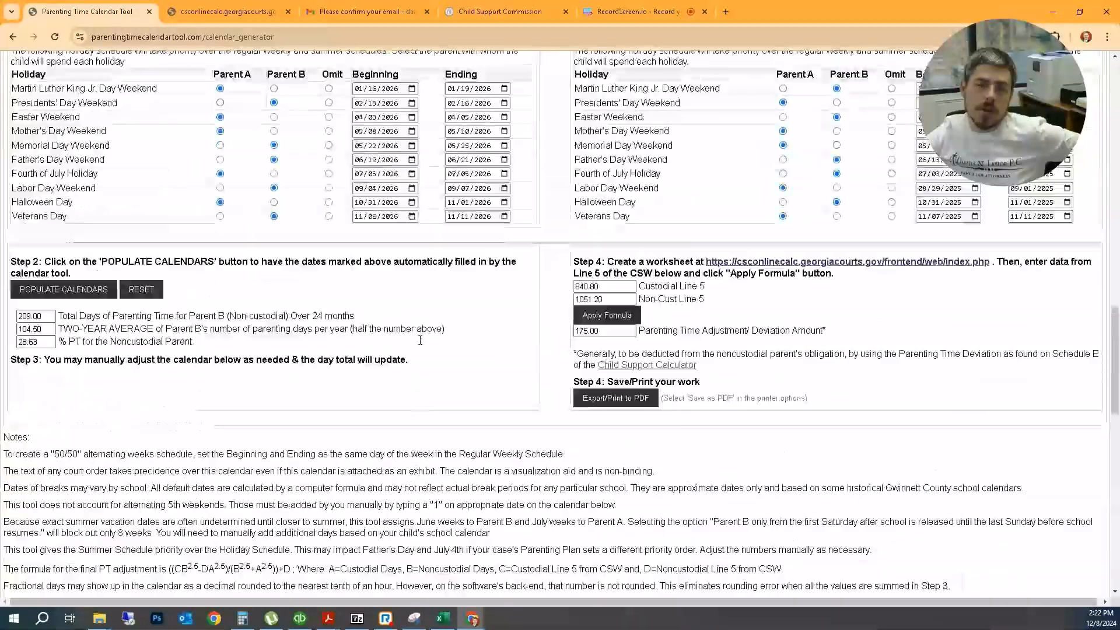
{"action": "scroll", "coordinate": [421, 344], "scroll_direction": "up", "scroll_amount": 8}
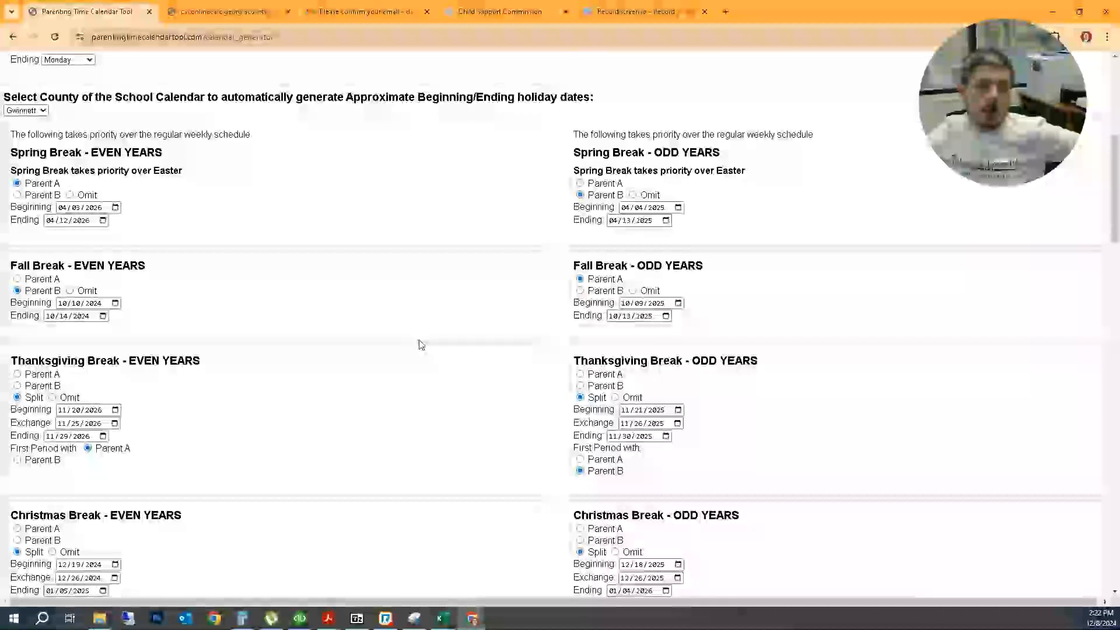
{"action": "scroll", "coordinate": [421, 344], "scroll_direction": "up", "scroll_amount": 6}
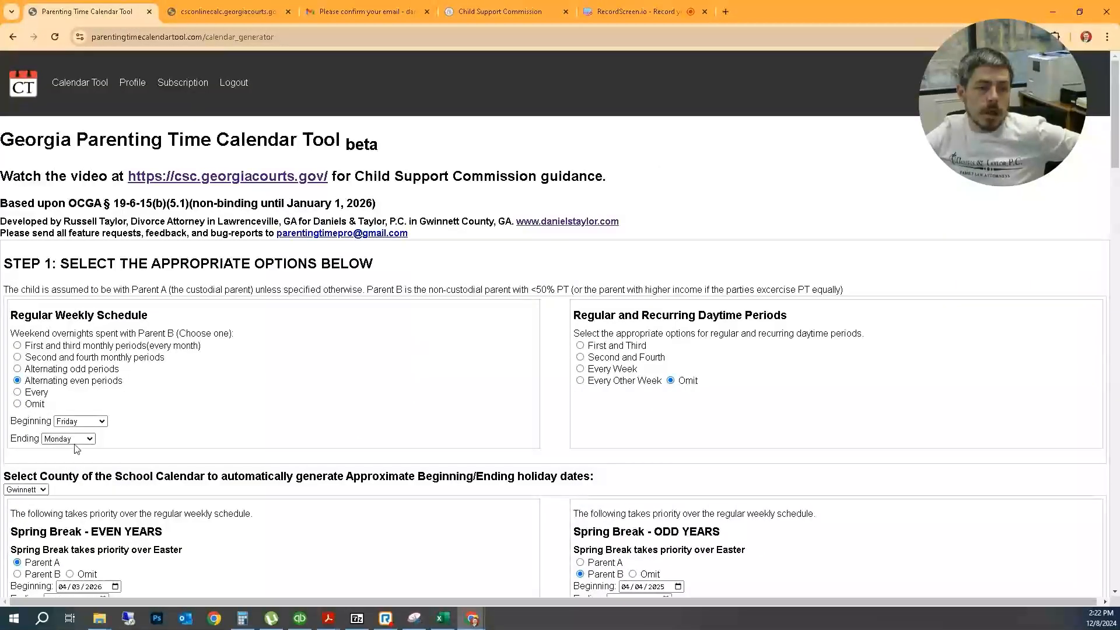
{"action": "scroll", "coordinate": [193, 412], "scroll_direction": "down", "scroll_amount": 15}
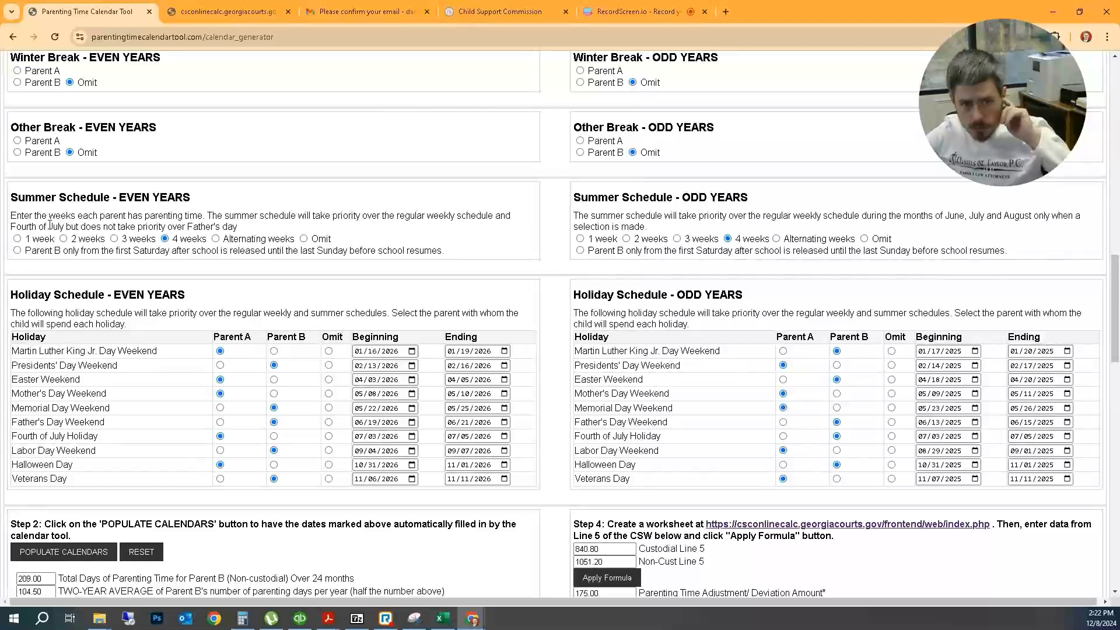
{"action": "scroll", "coordinate": [104, 243], "scroll_direction": "down", "scroll_amount": 3}
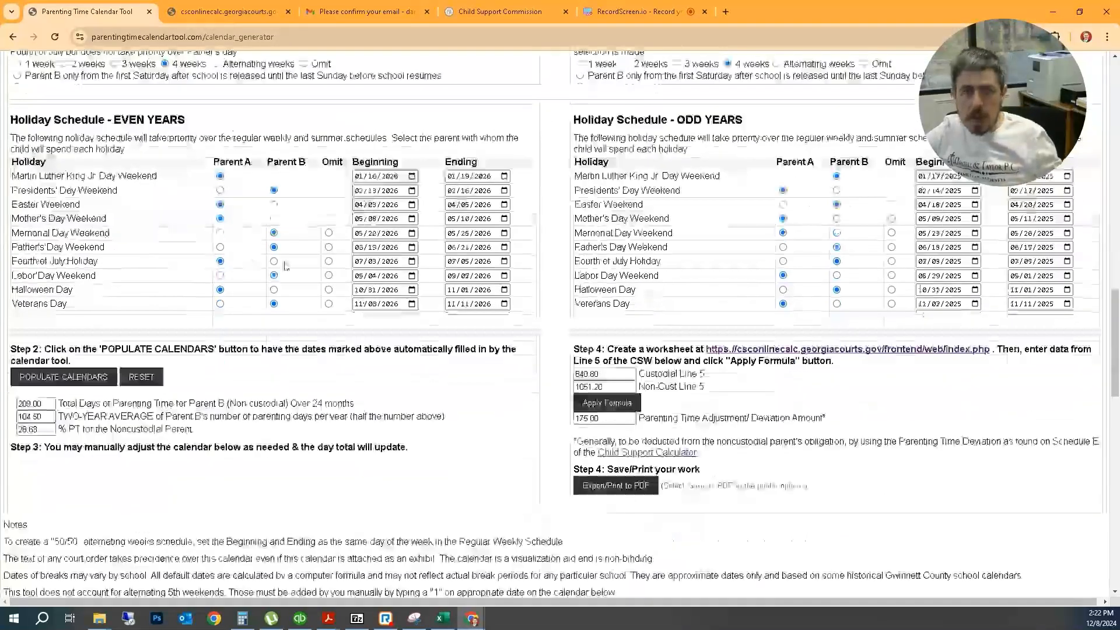
Copy the 175.00 parenting time deviation amount and open the child support worksheet's Deviations Schedule E for editing
{"action": "left_click", "coordinate": [601, 420]}
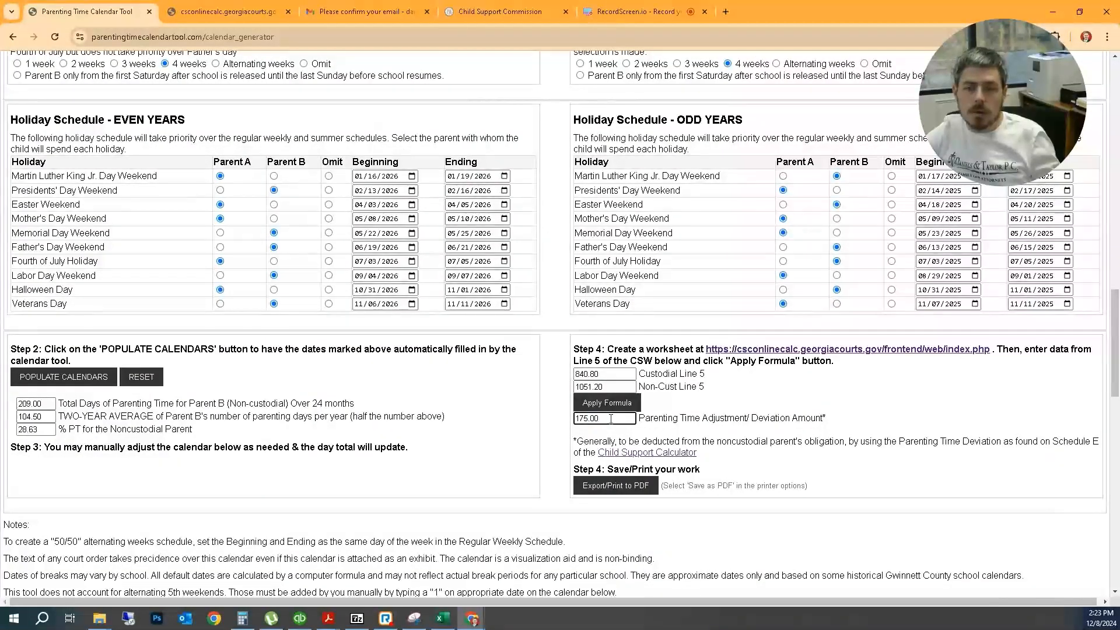
{"action": "left_click_drag", "start_coordinate": [615, 420], "coordinate": [552, 424]}
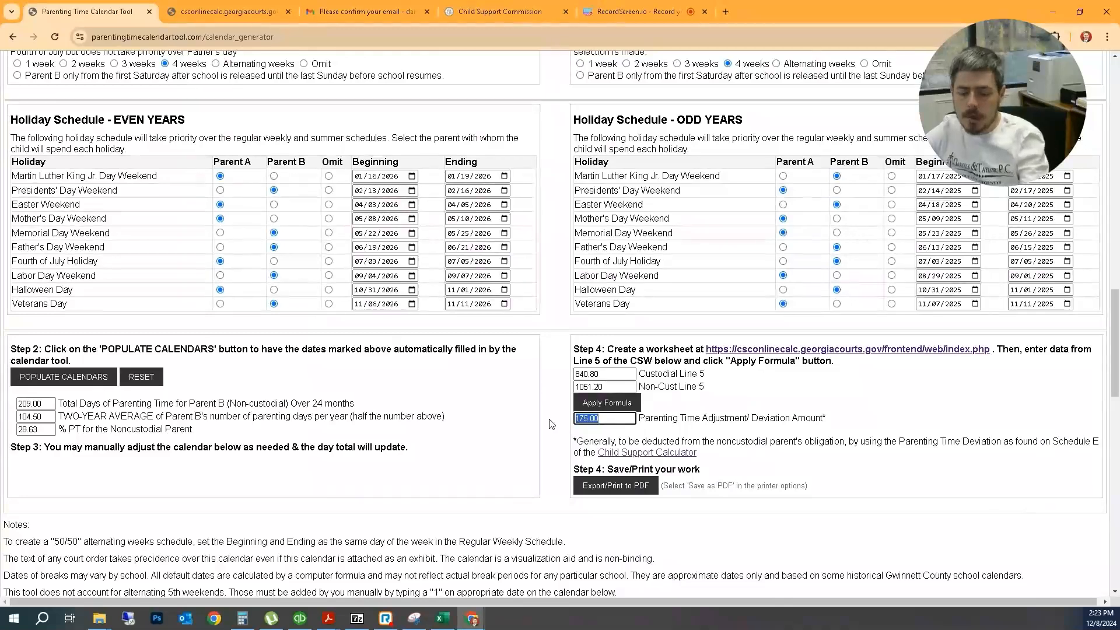
{"action": "left_click", "coordinate": [228, 12]}
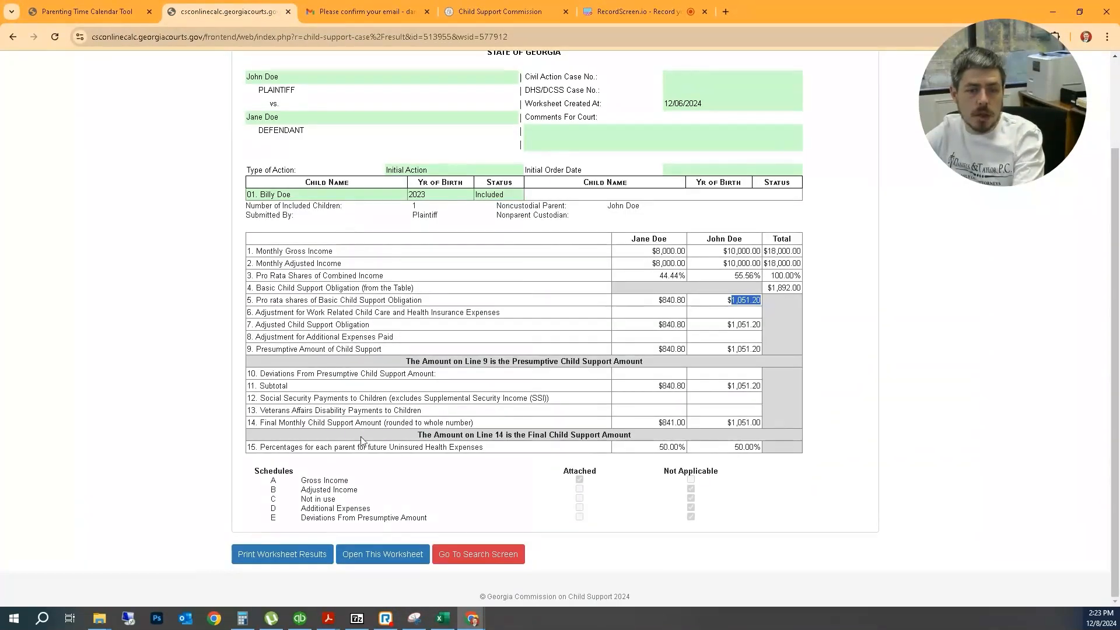
{"action": "left_click", "coordinate": [376, 554]}
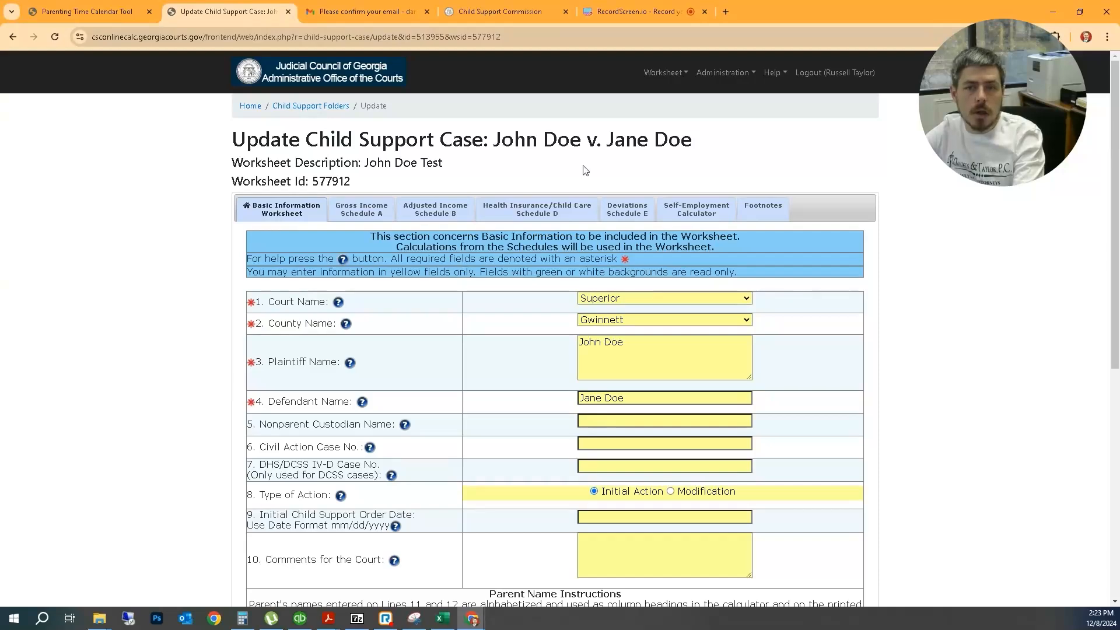
{"action": "left_click", "coordinate": [627, 211]}
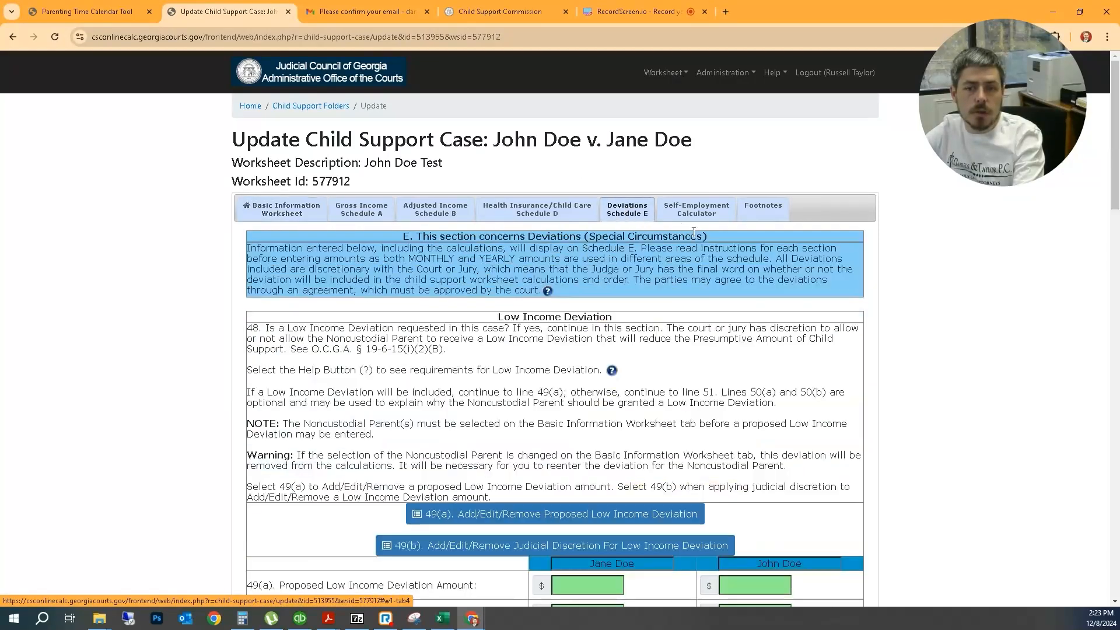
Enter -175.00 as the noncustodial parent's requested Parenting Time Deviation on line 52
{"action": "scroll", "coordinate": [728, 245], "scroll_direction": "down", "scroll_amount": 12}
{"action": "scroll", "coordinate": [729, 488], "scroll_direction": "down", "scroll_amount": 1}
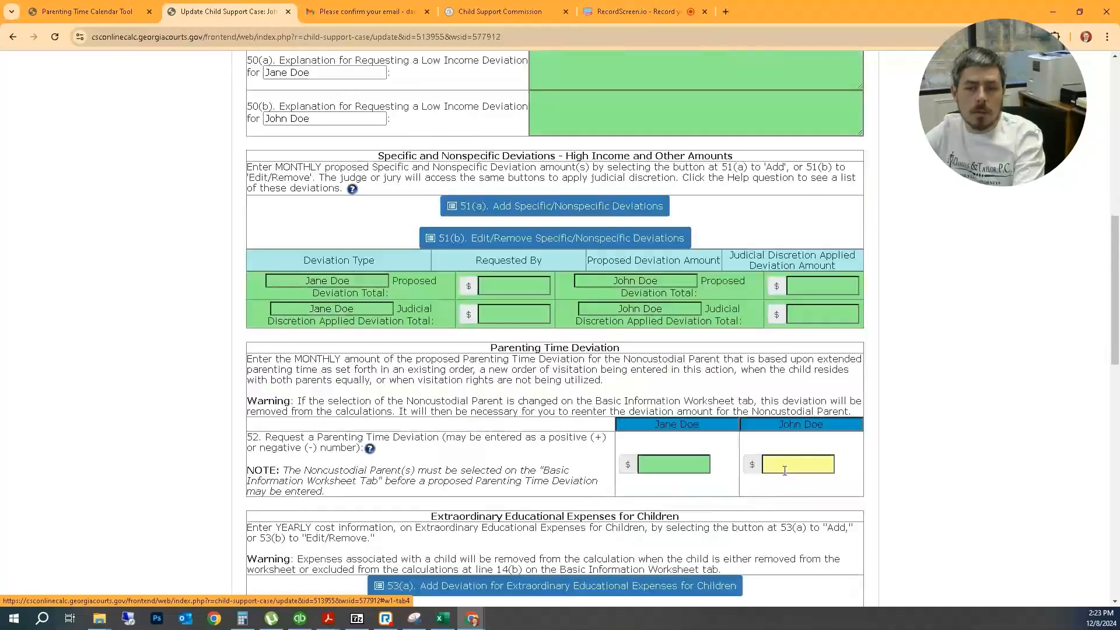
{"action": "left_click", "coordinate": [785, 465]}
{"action": "type", "text": "175.00"}
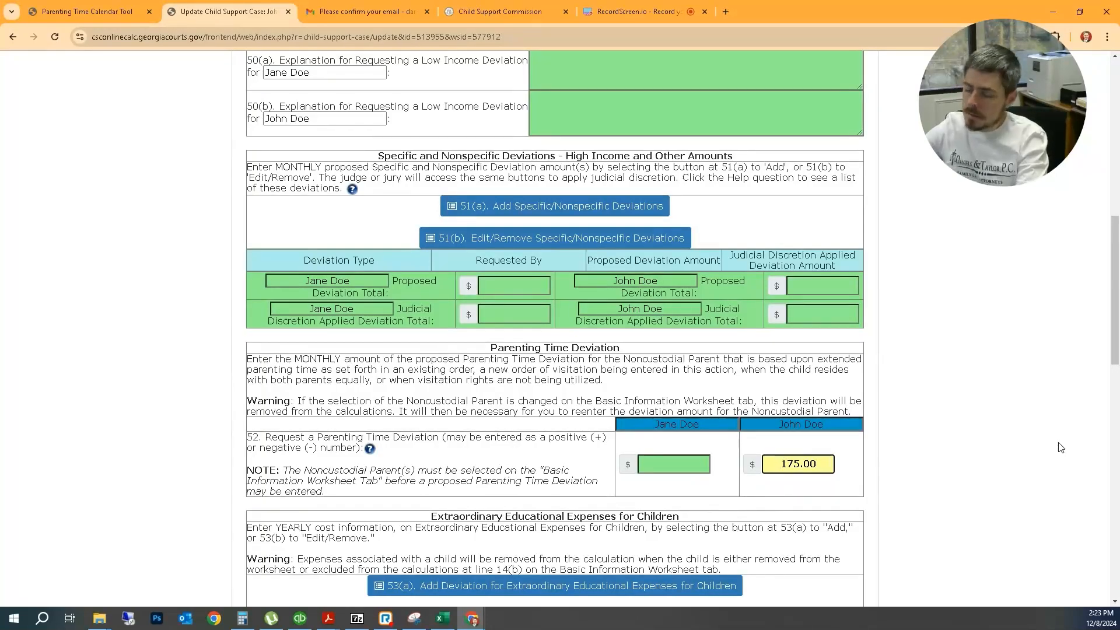
{"action": "key", "text": "Home"}
{"action": "type", "text": "-"}
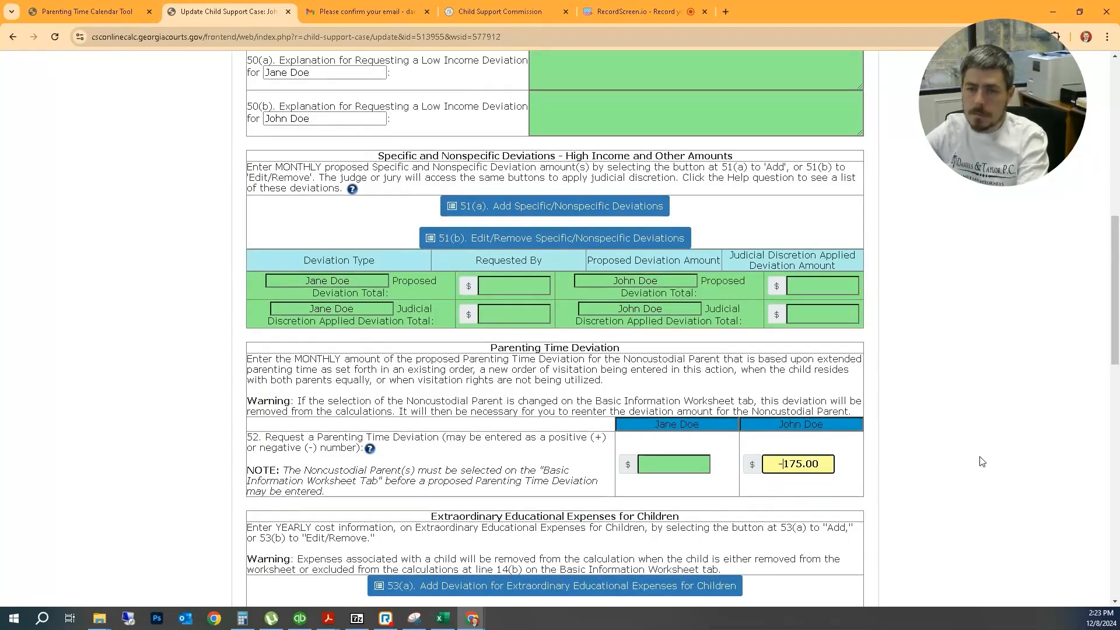
Review the written Findings of Fact for the deviation in line 56 and display the worksheet results
{"action": "scroll", "coordinate": [877, 351], "scroll_direction": "down", "scroll_amount": 1}
{"action": "scroll", "coordinate": [877, 352], "scroll_direction": "down", "scroll_amount": 12}
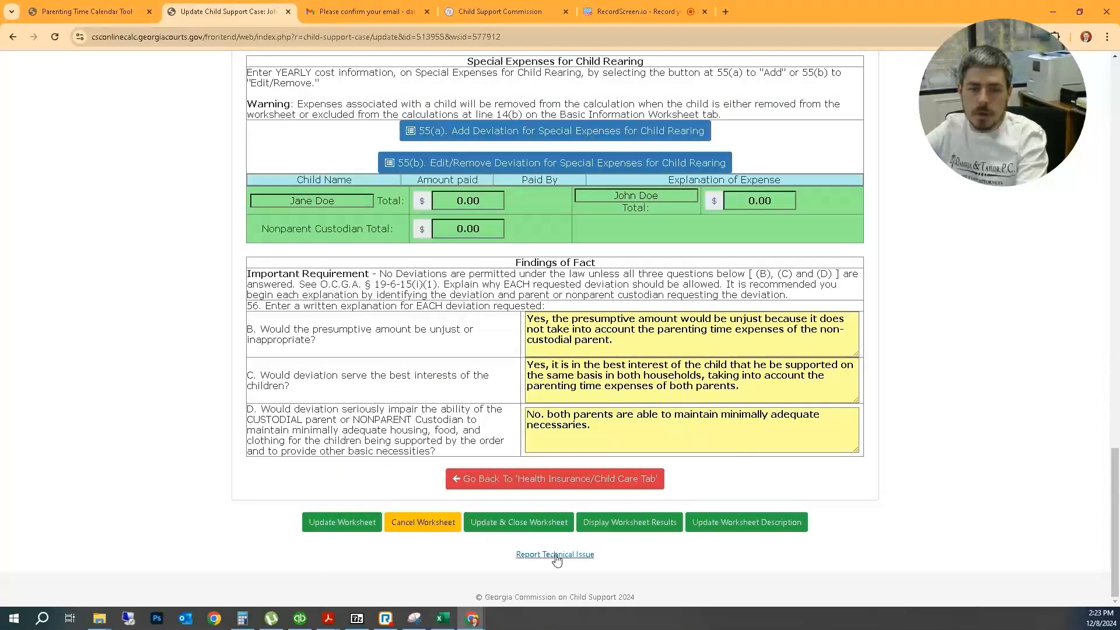
{"action": "left_click", "coordinate": [535, 330]}
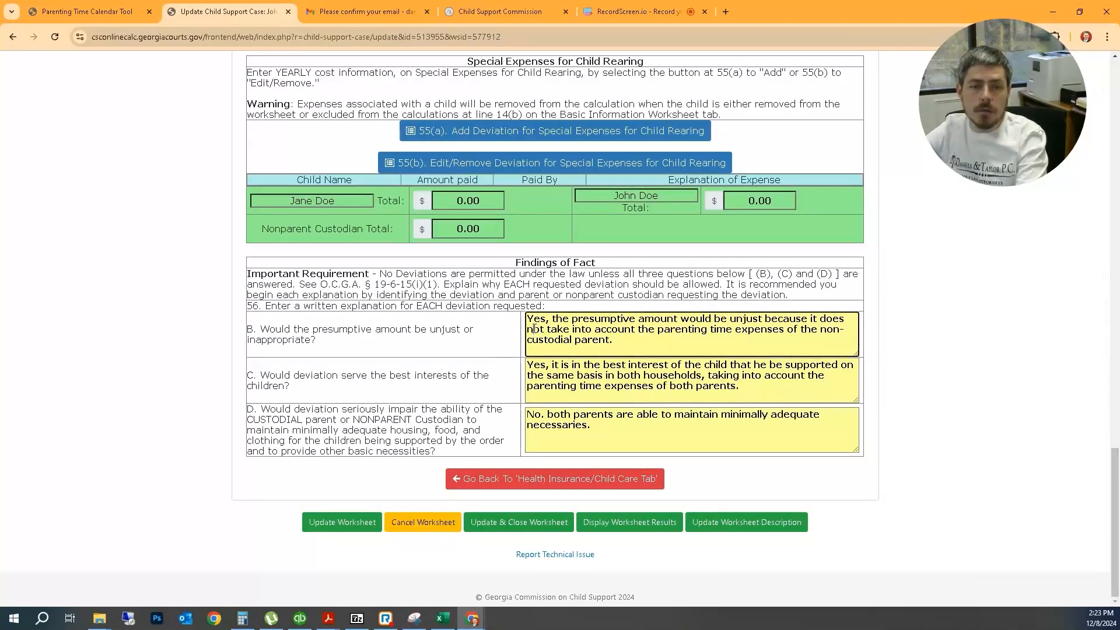
{"action": "left_click_drag", "start_coordinate": [529, 317], "coordinate": [820, 349]}
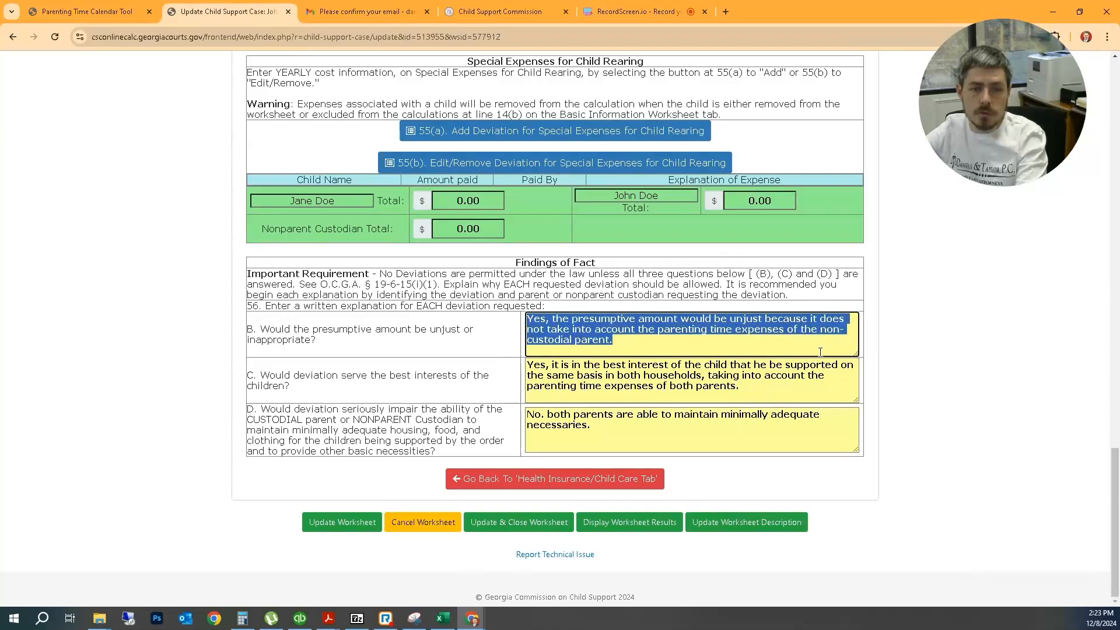
{"action": "left_click", "coordinate": [815, 349]}
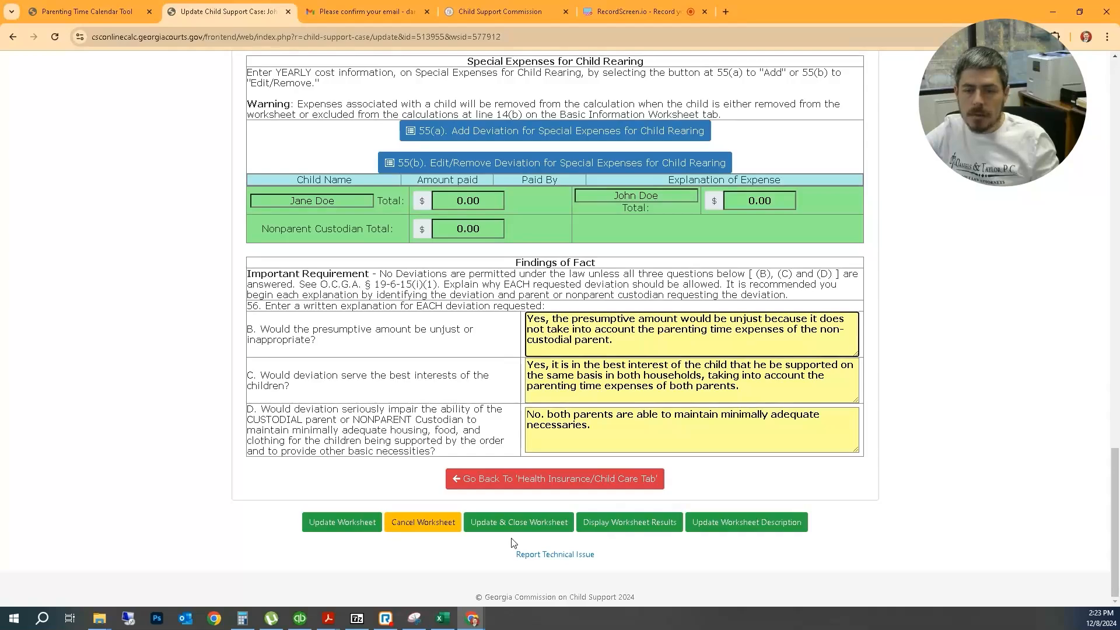
{"action": "left_click", "coordinate": [634, 525]}
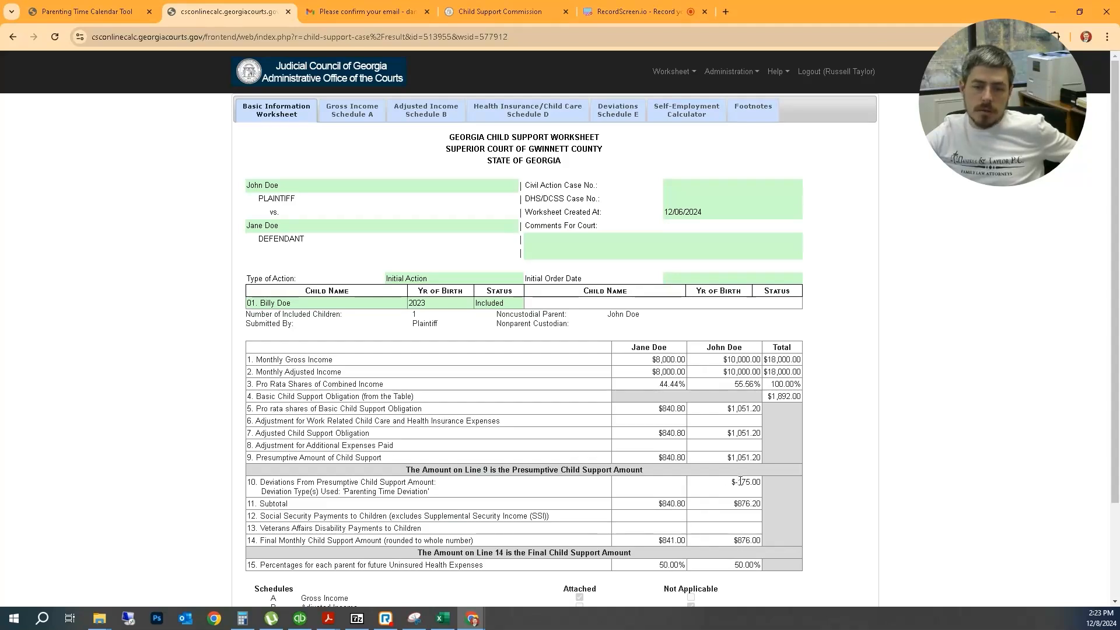
In Calculator, multiply the monthly deviation of 175 by 12 and multiply that yearly amount by 18
{"action": "left_click", "coordinate": [242, 619]}
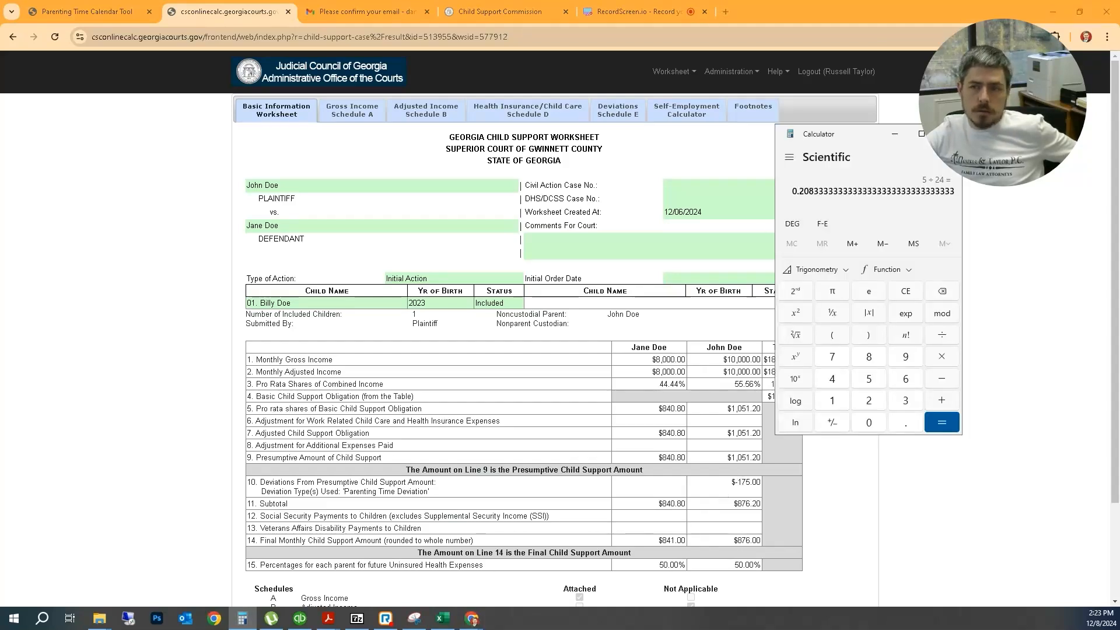
{"action": "type", "text": "175"}
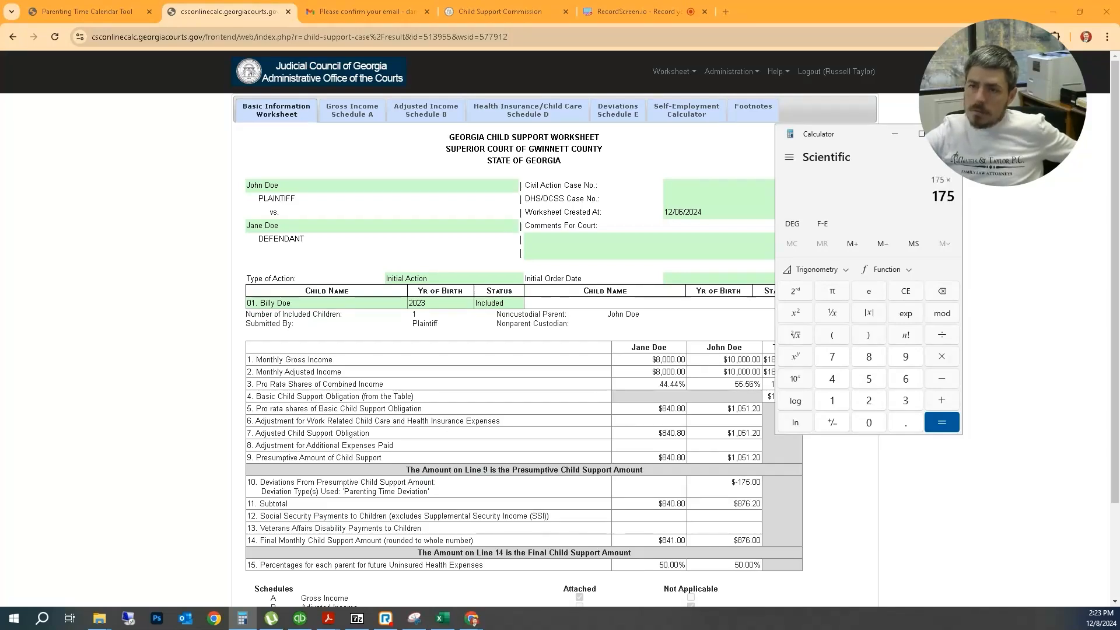
{"action": "type", "text": "*12"}
{"action": "key", "text": "Return"}
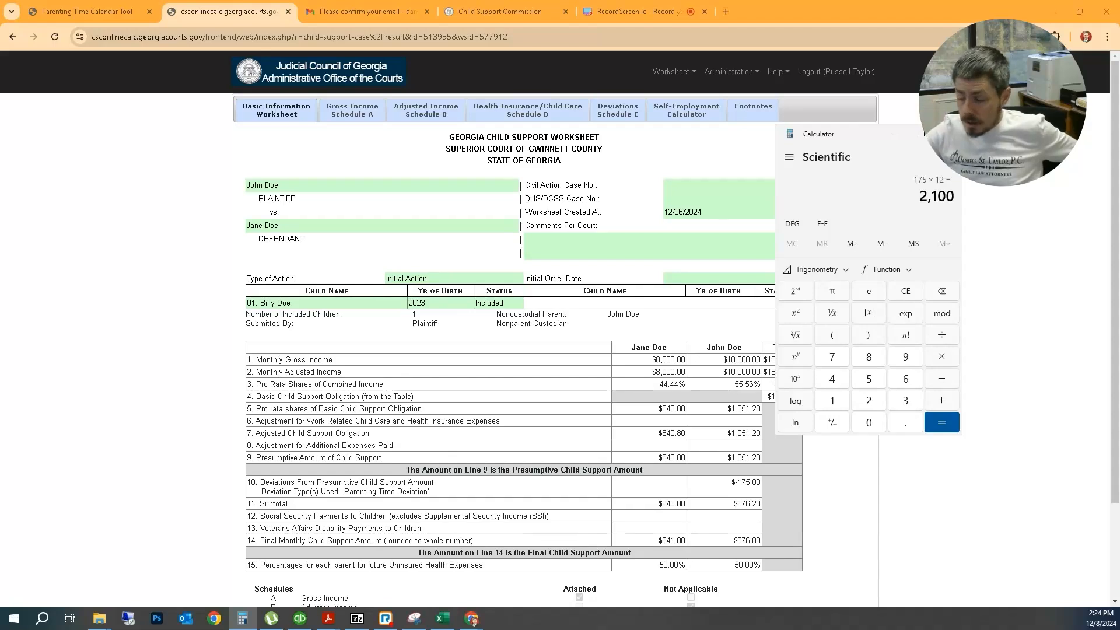
{"action": "type", "text": "*"}
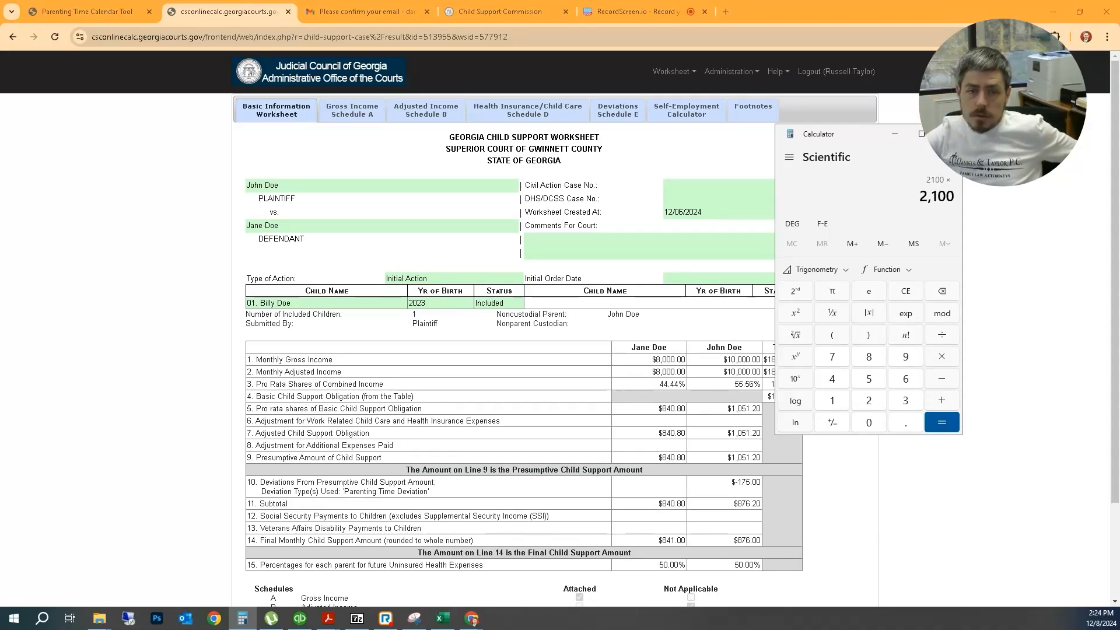
{"action": "type", "text": "18"}
{"action": "key", "text": "Return"}
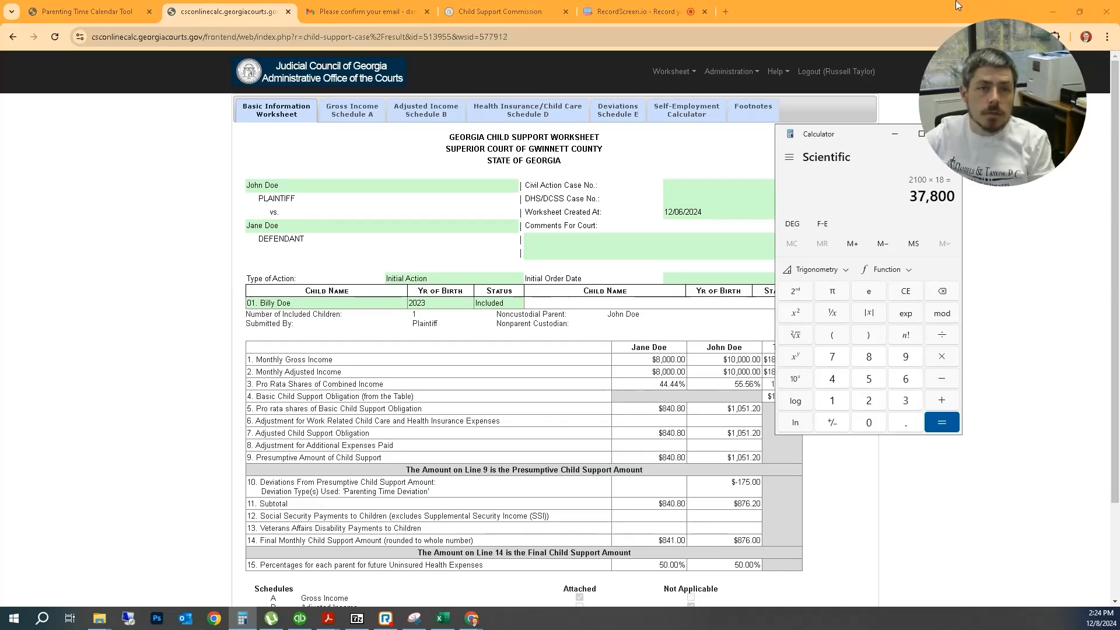
Return to the Parenting Time Calendar Tool and highlight the contact e-mail for feature requests, feedback and bug reports
{"action": "left_click", "coordinate": [98, 10]}
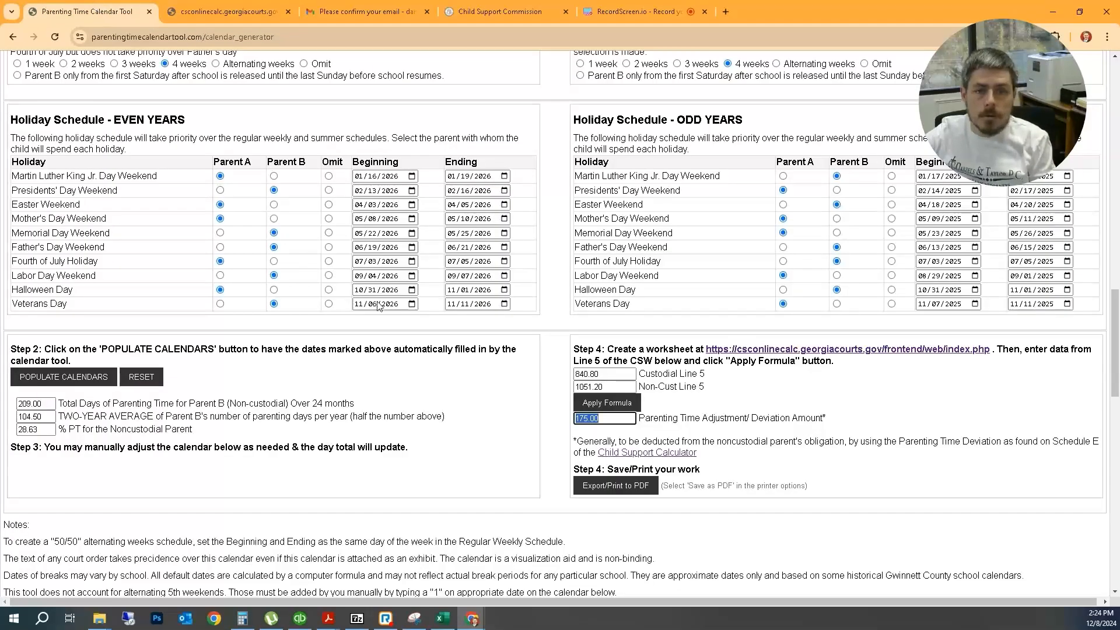
{"action": "left_click", "coordinate": [419, 385]}
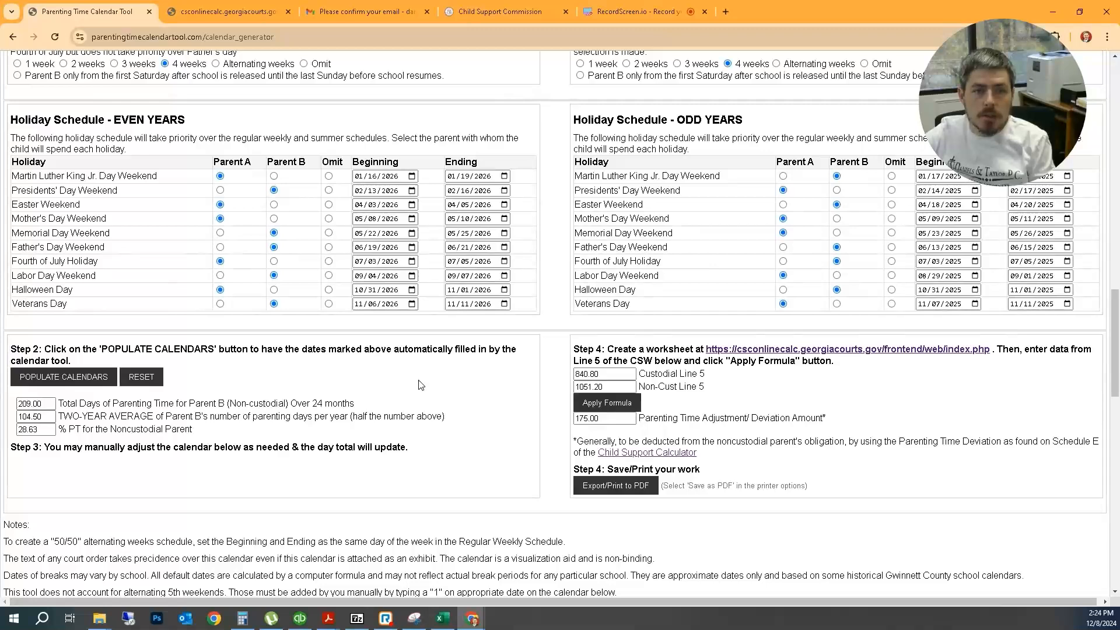
{"action": "scroll", "coordinate": [420, 385], "scroll_direction": "up", "scroll_amount": 20}
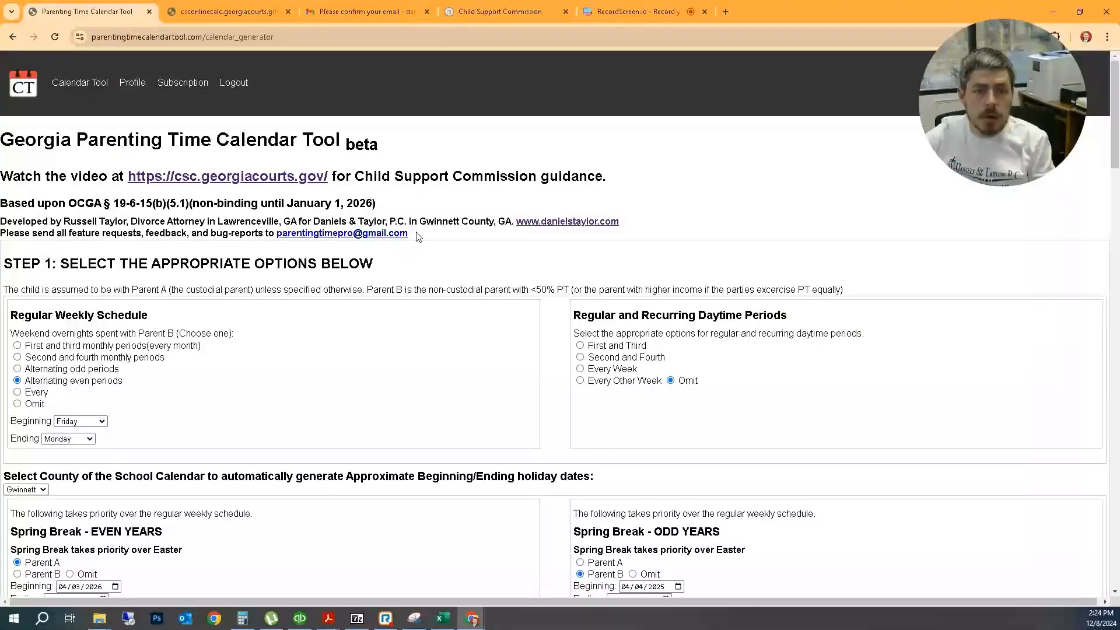
{"action": "left_click_drag", "start_coordinate": [419, 236], "coordinate": [277, 234]}
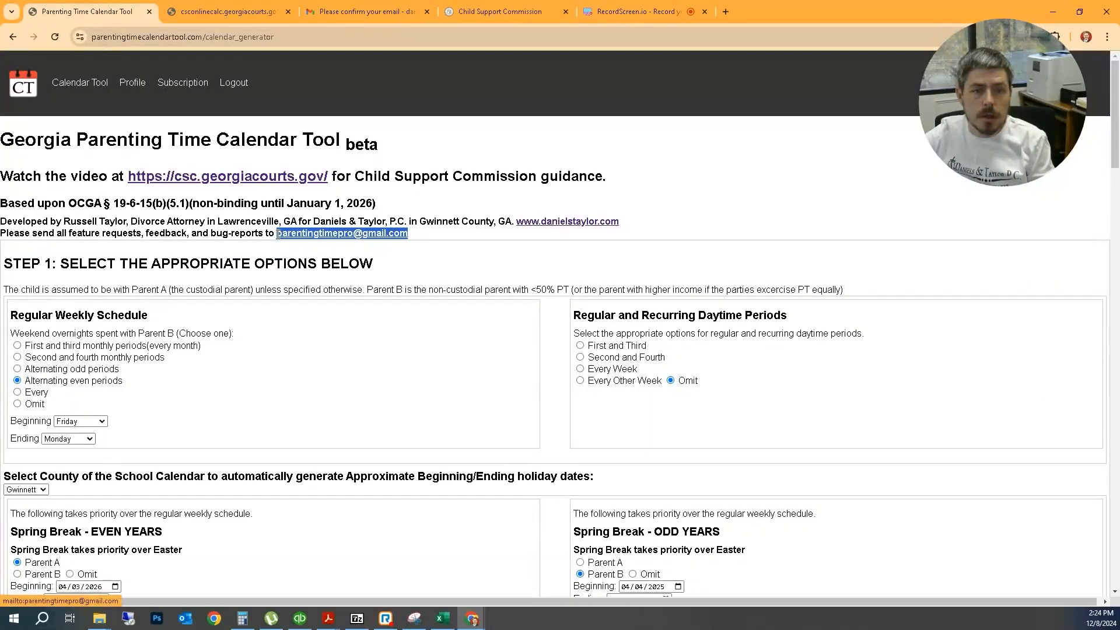
Open the csc.georgiacourts.gov link in a new tab and view the Parenting Time Formula Tool download and instructional video section
{"action": "left_click", "coordinate": [385, 217]}
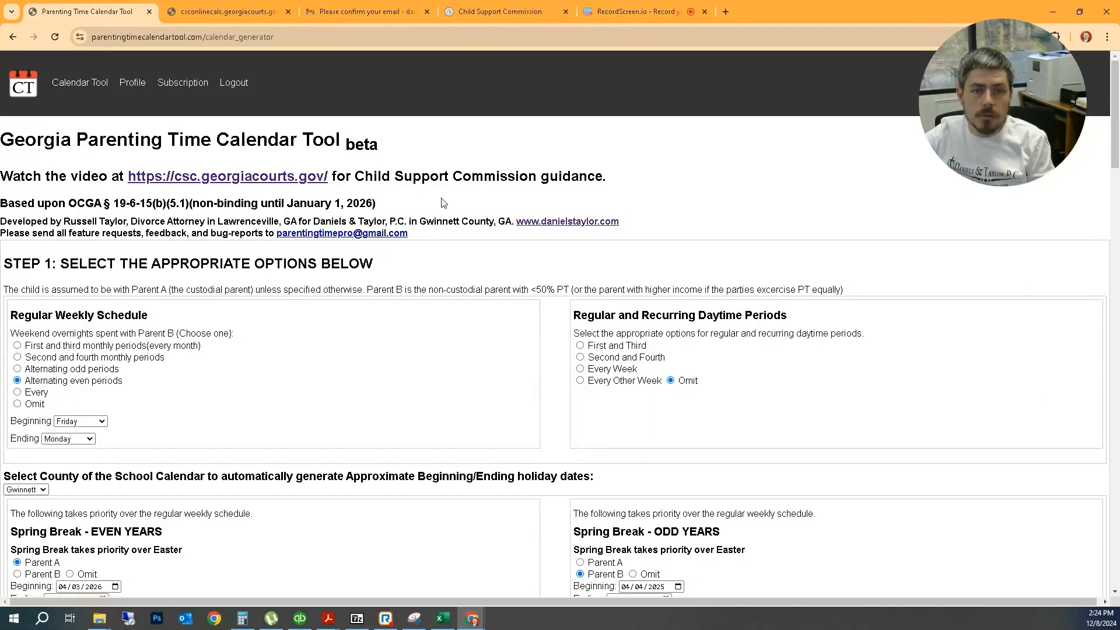
{"action": "right_click", "coordinate": [261, 181]}
{"action": "left_click", "coordinate": [306, 197]}
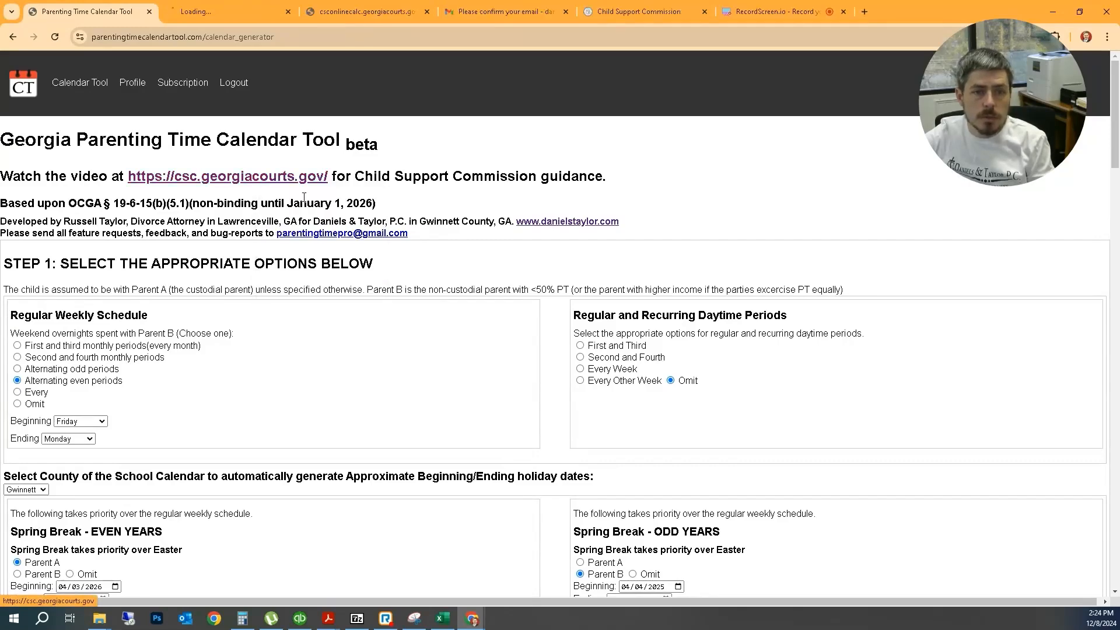
{"action": "left_click", "coordinate": [224, 12]}
{"action": "scroll", "coordinate": [570, 375], "scroll_direction": "down", "scroll_amount": 8}
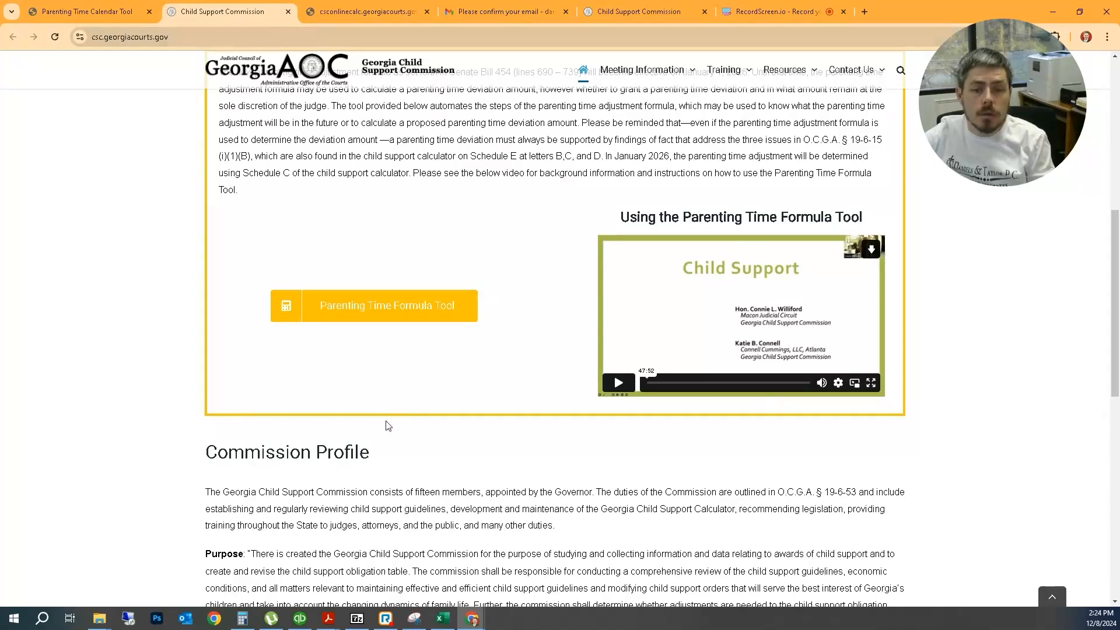
Bring up the Parenting-Time-Tool-V2.0 (4).xlsx workbook in Excel and place it beside the calendar tool's parenting day totals
{"action": "left_click", "coordinate": [446, 622]}
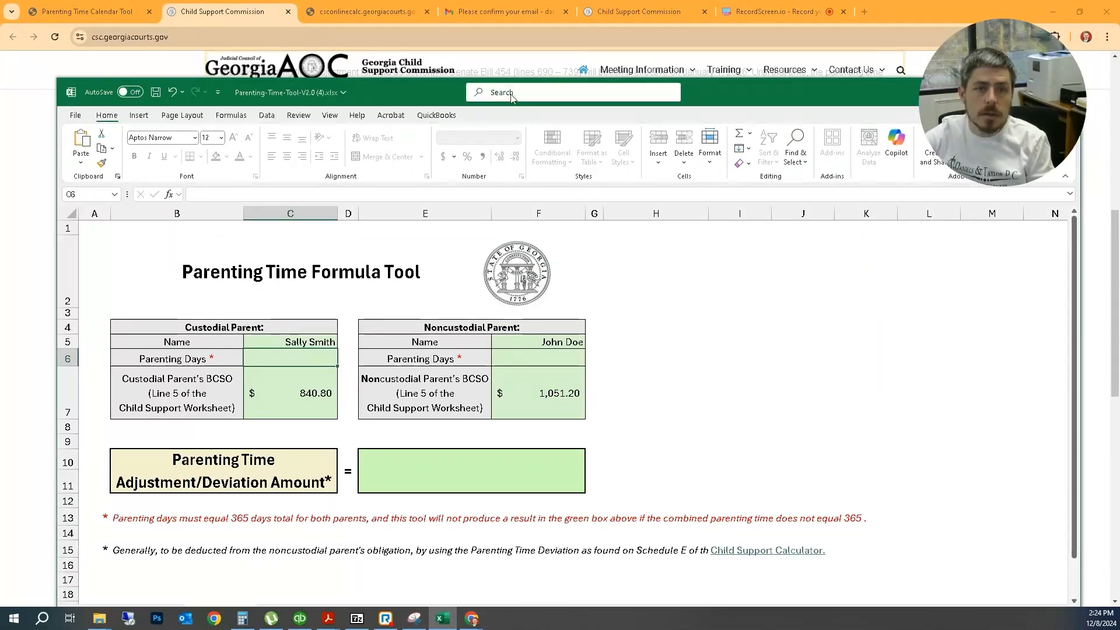
{"action": "left_click_drag", "start_coordinate": [429, 89], "coordinate": [514, 86]}
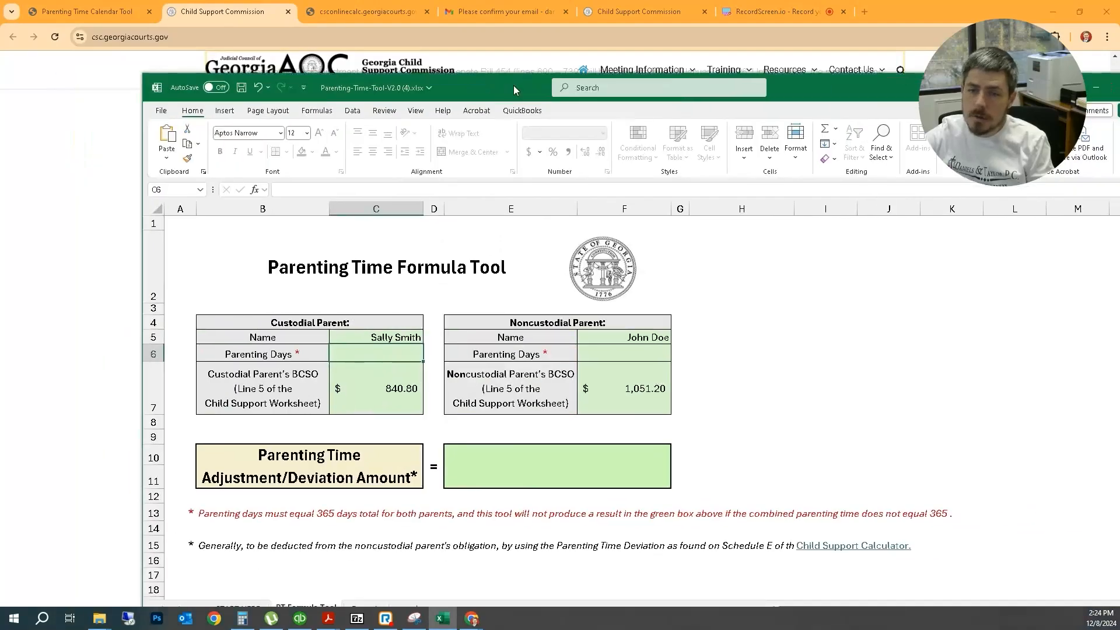
{"action": "left_click_drag", "start_coordinate": [593, 87], "coordinate": [943, 89]}
{"action": "left_click", "coordinate": [103, 18]}
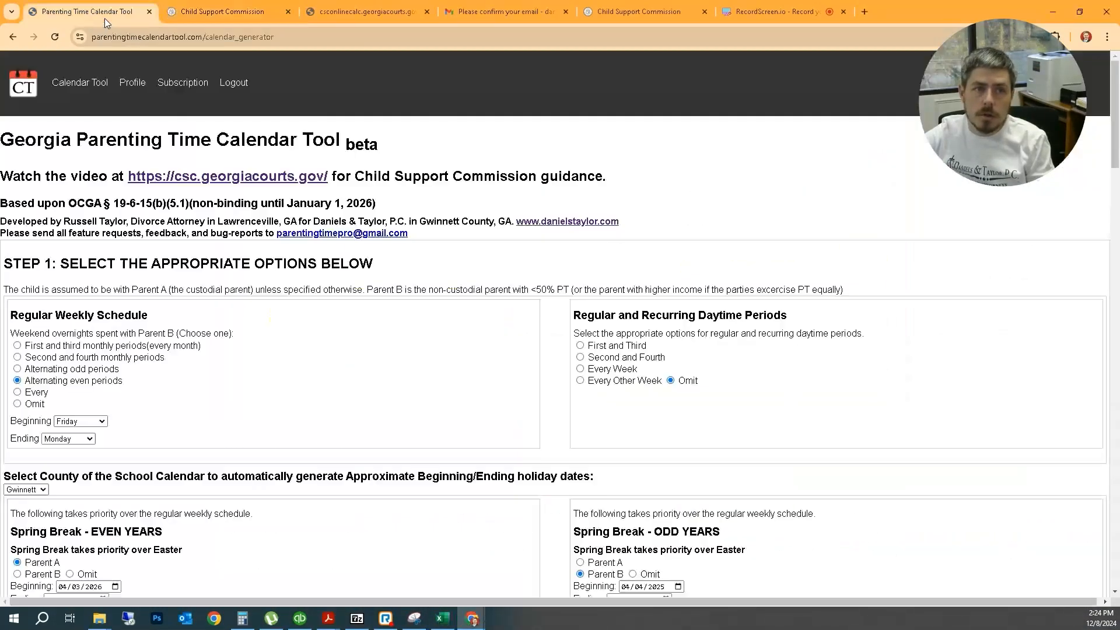
{"action": "scroll", "coordinate": [748, 404], "scroll_direction": "down", "scroll_amount": 20}
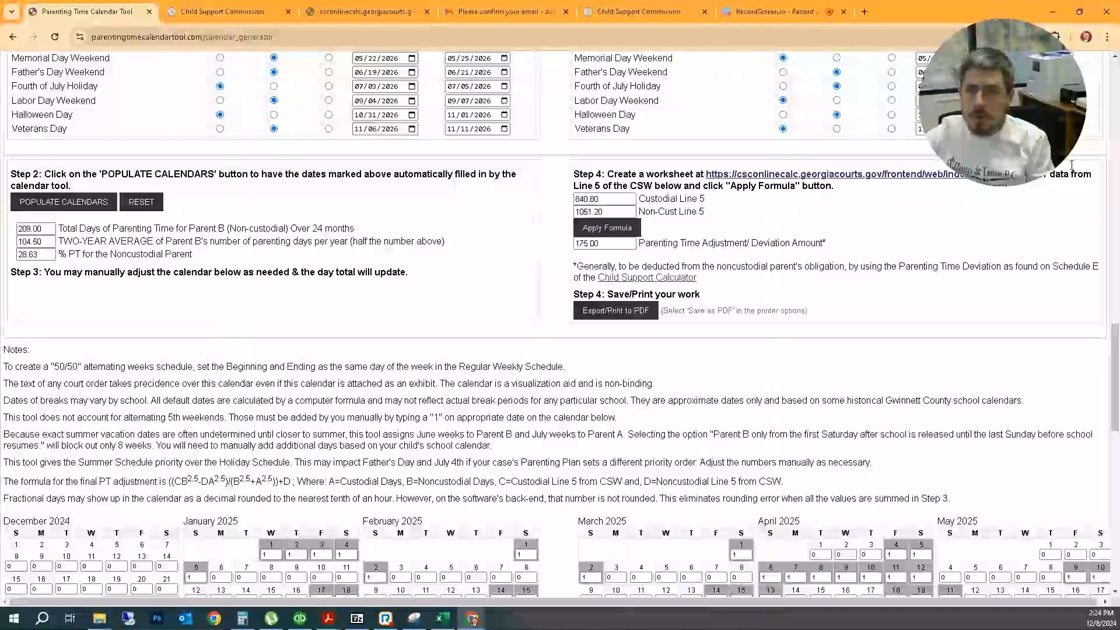
{"action": "key", "text": "alt+Tab"}
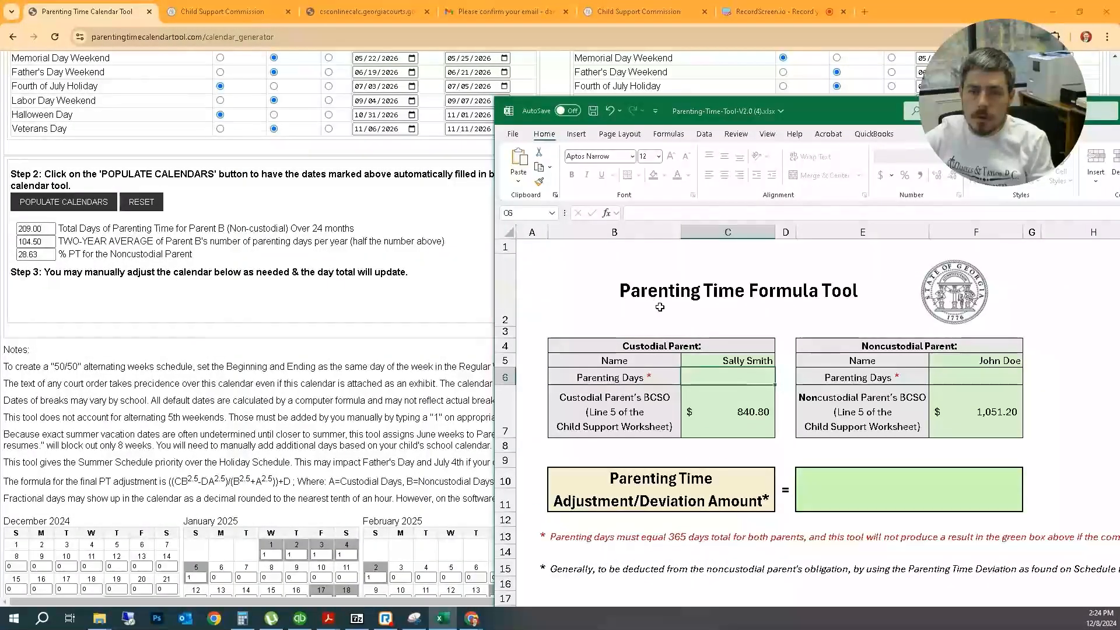
Enter 104.5 as the noncustodial parent's Parenting Days in the Parenting Time Formula Tool
{"action": "left_click", "coordinate": [946, 378]}
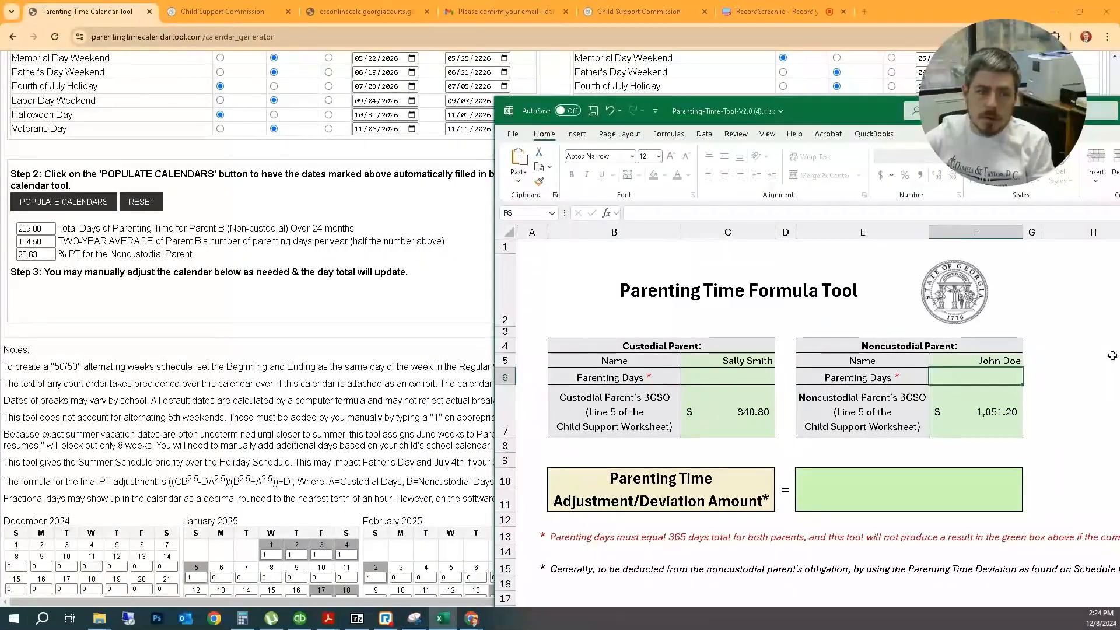
{"action": "type", "text": "104."}
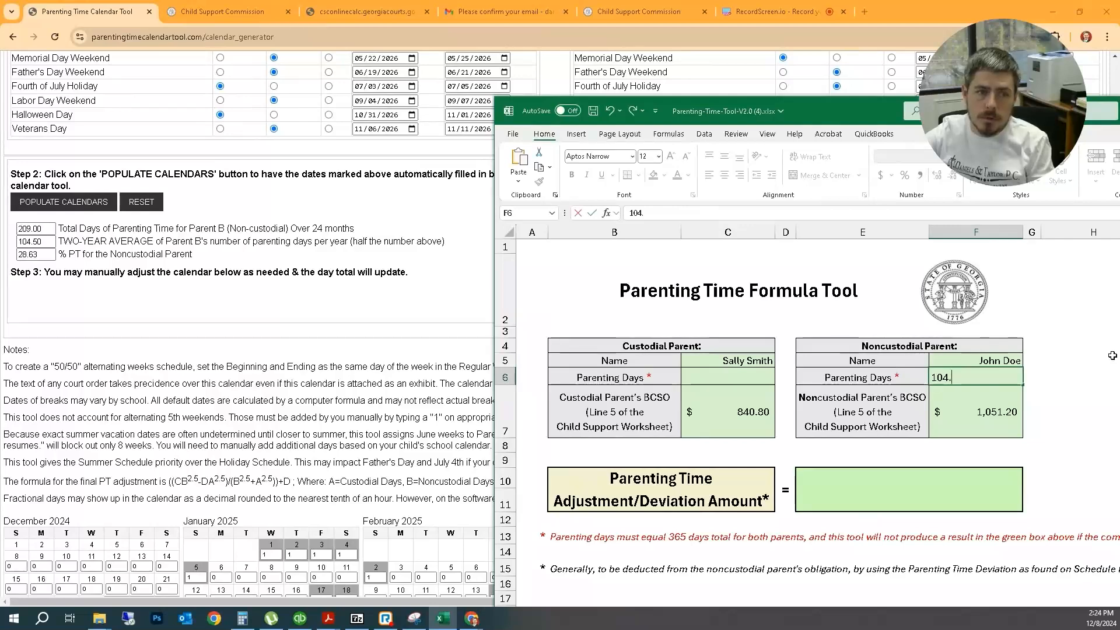
{"action": "type", "text": "5"}
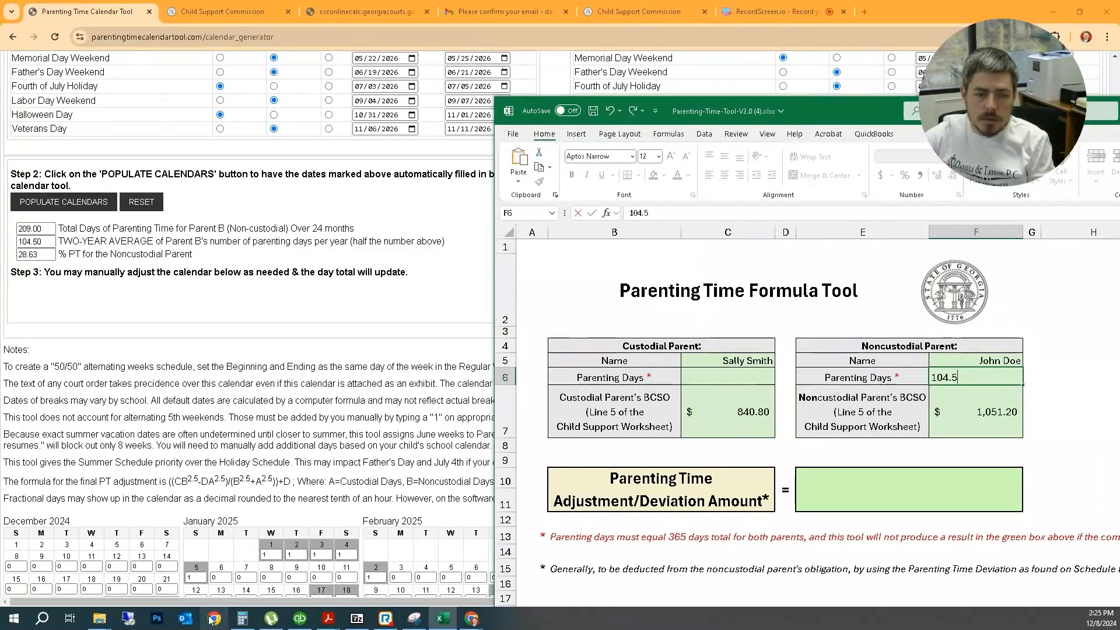
In Calculator, subtract the noncustodial parent's 104.5 days from 365, keeping the workbook in view
{"action": "left_click", "coordinate": [243, 618]}
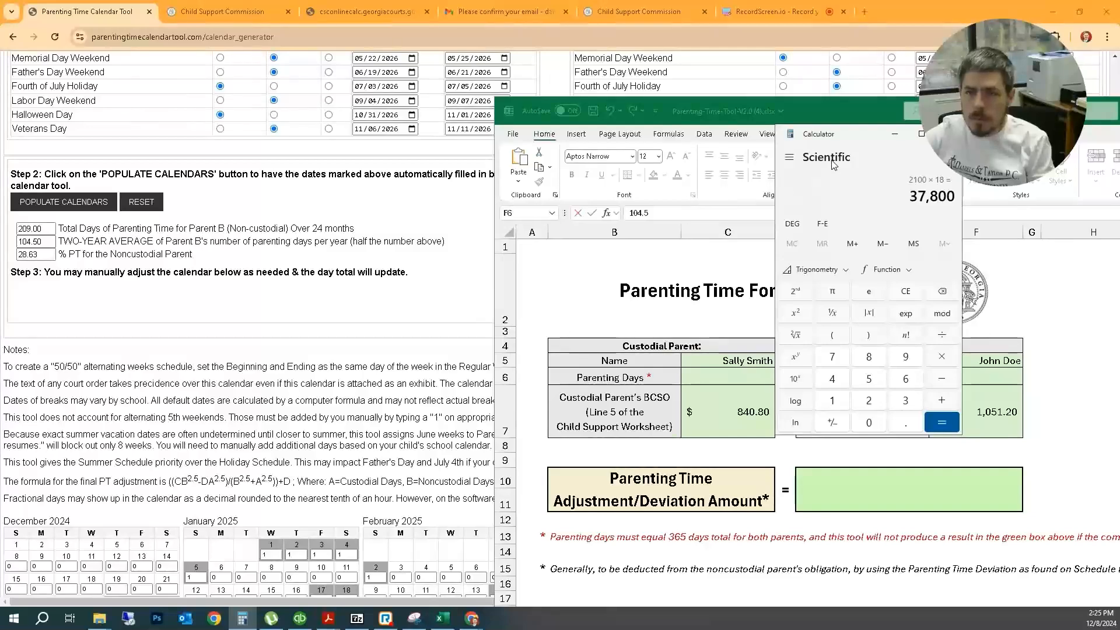
{"action": "left_click_drag", "start_coordinate": [819, 133], "coordinate": [449, 185]}
{"action": "type", "text": "36"}
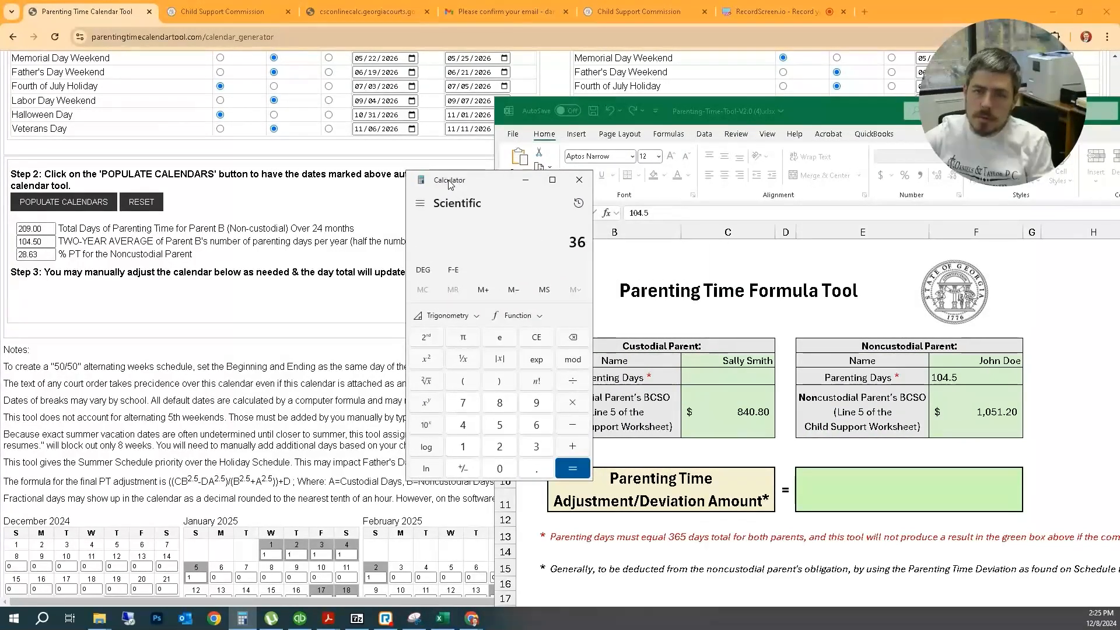
{"action": "type", "text": "5 - 104."}
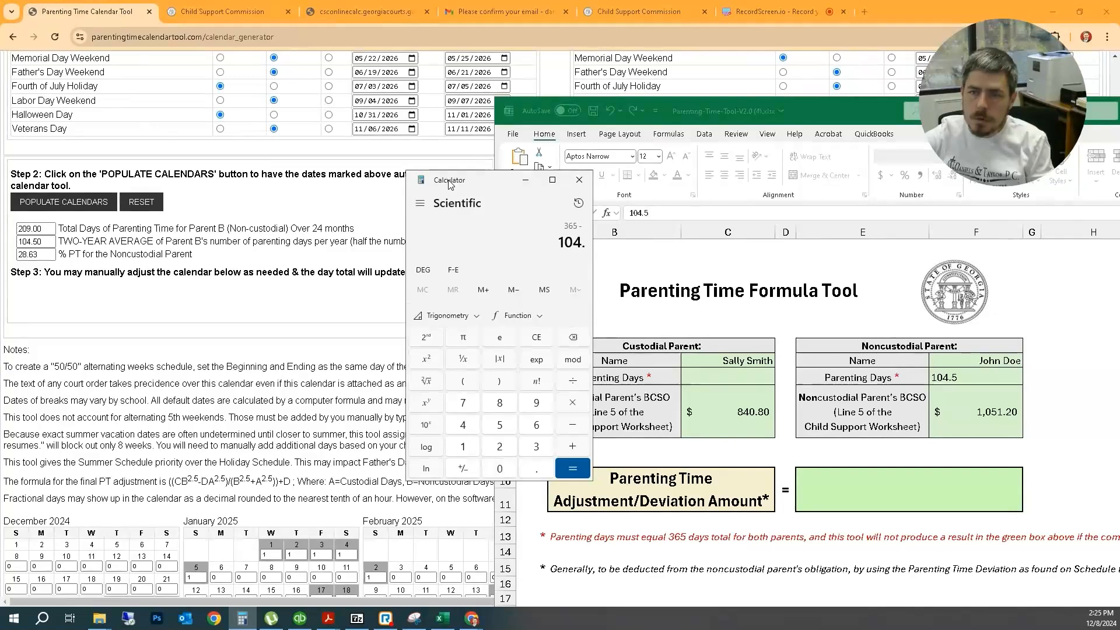
{"action": "type", "text": "5"}
{"action": "key", "text": "Return"}
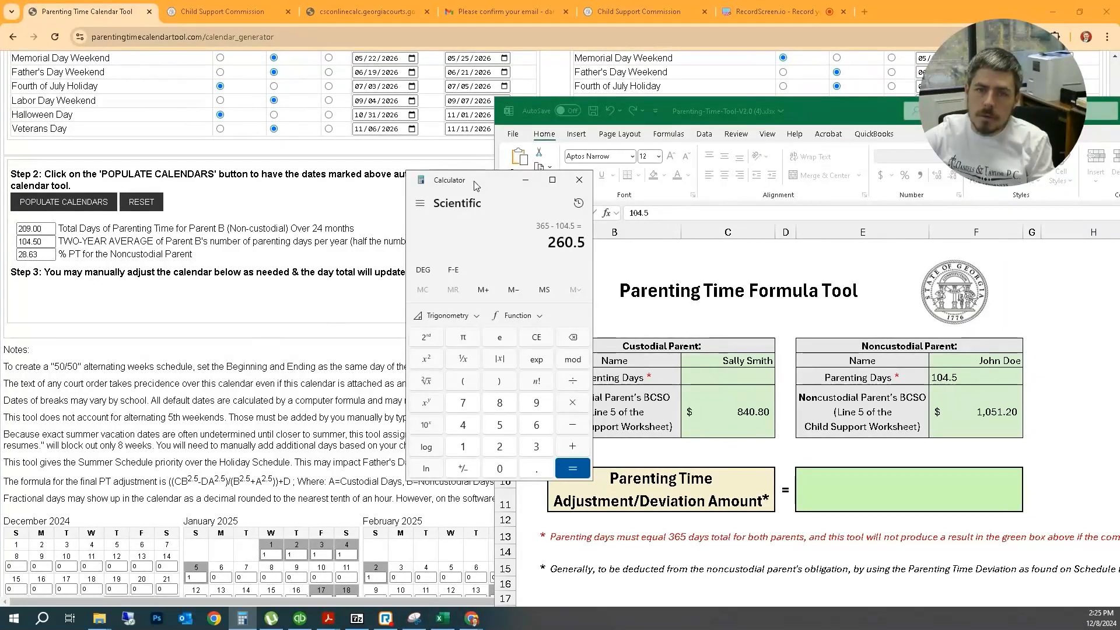
Enter 260.5 as the custodial parent's Parenting Days in the Excel workbook and check the Parenting Time Adjustment/Deviation Amount cell
{"action": "left_click_drag", "start_coordinate": [473, 181], "coordinate": [335, 186]}
{"action": "left_click", "coordinate": [742, 369]}
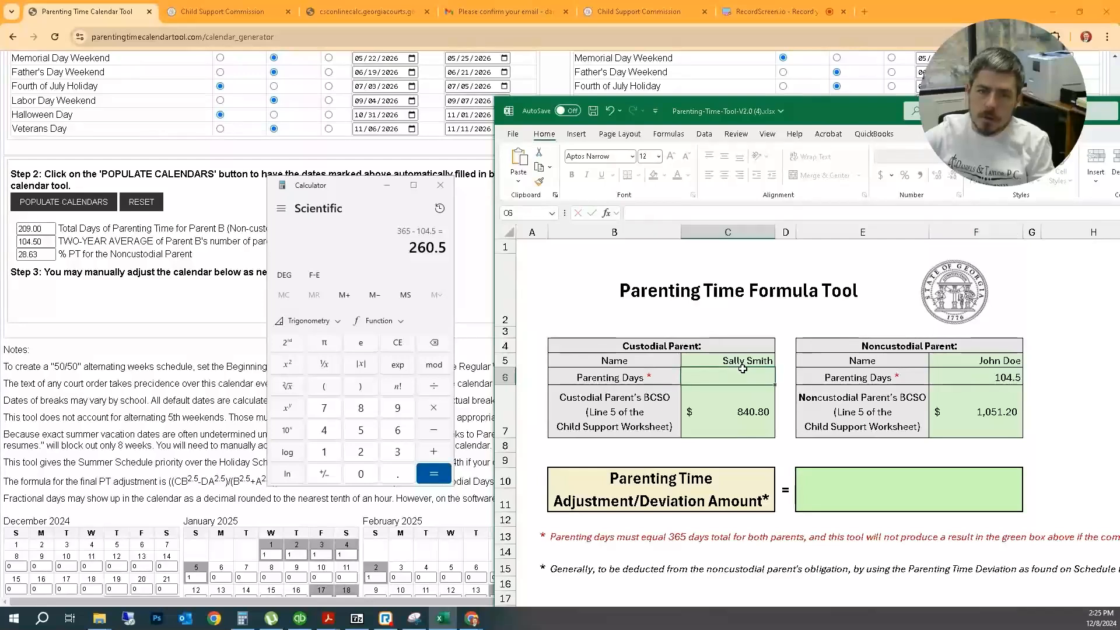
{"action": "type", "text": "260.5"}
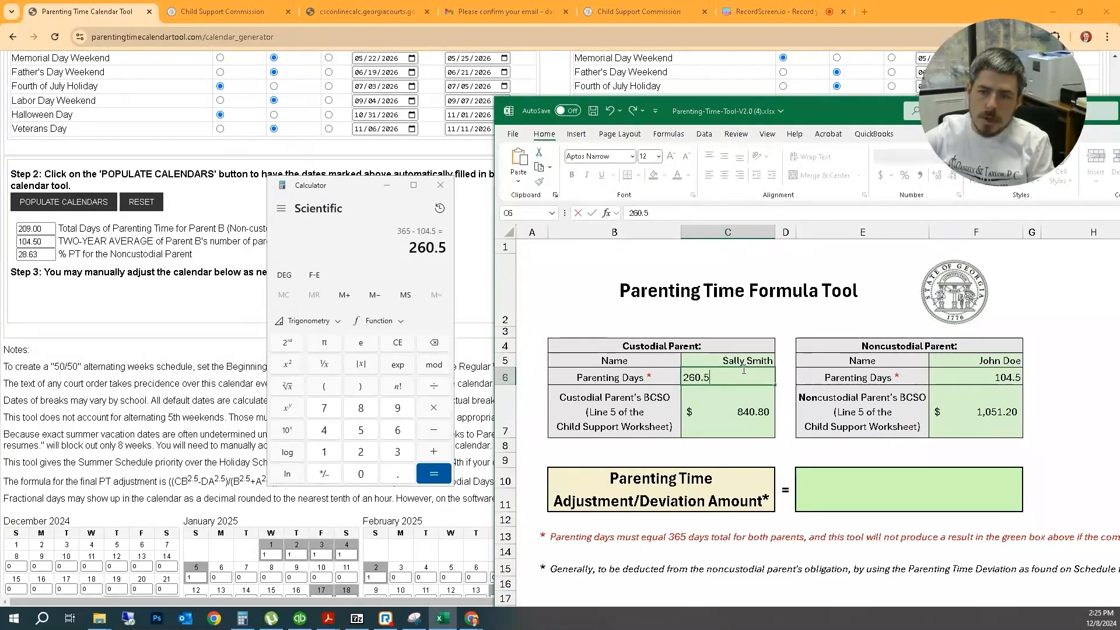
{"action": "key", "text": "Return"}
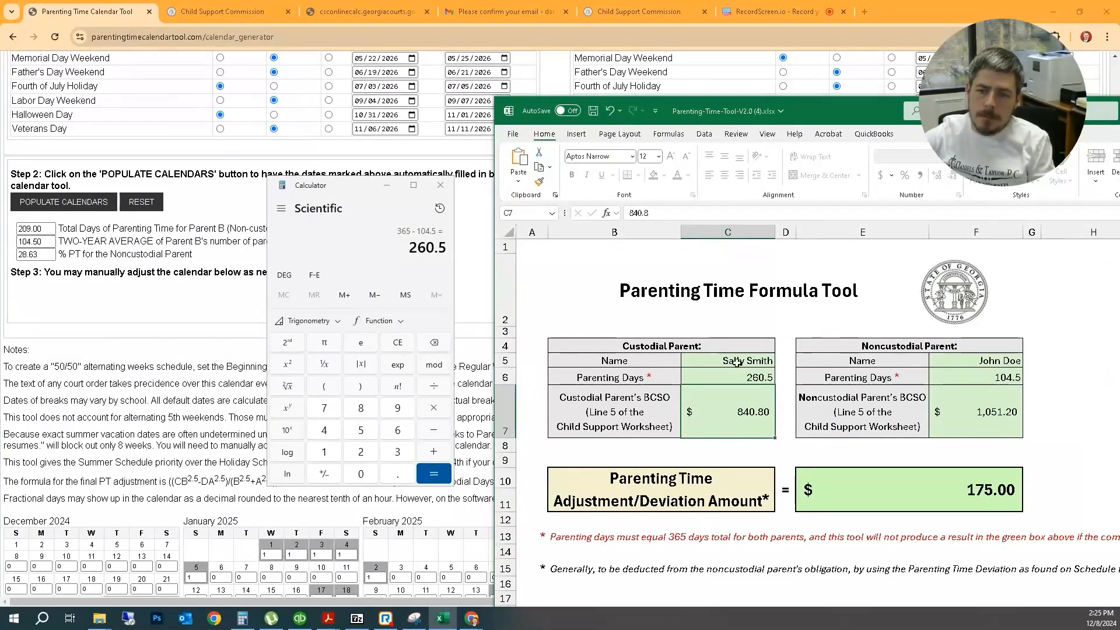
{"action": "left_click", "coordinate": [657, 475]}
{"action": "left_click", "coordinate": [963, 486]}
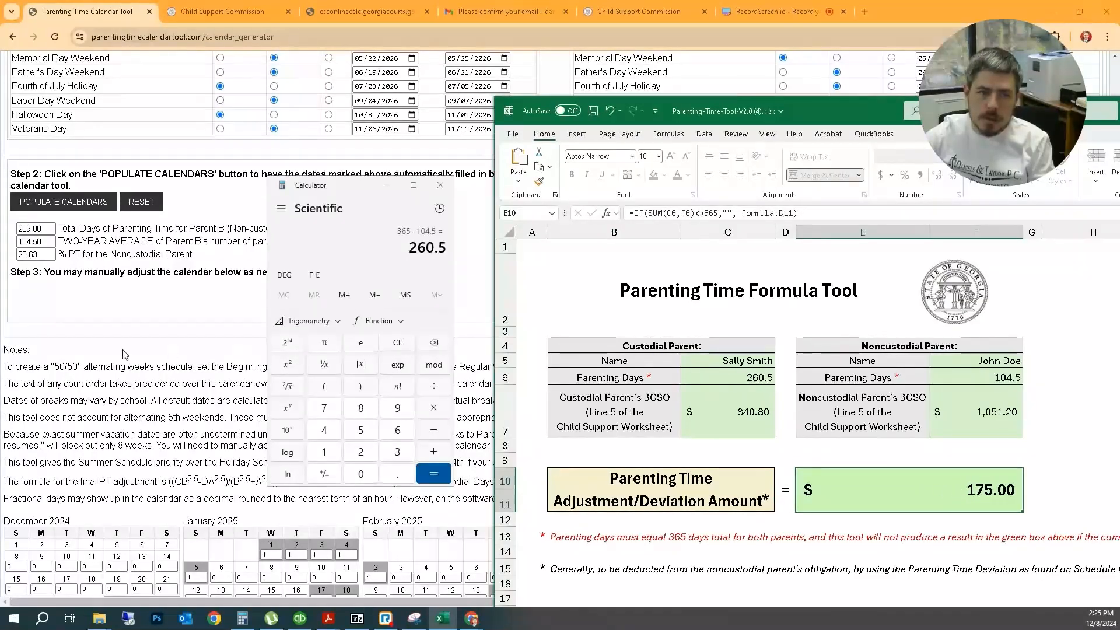
Return to the Parenting Time Calendar Tool and highlight the final PT adjustment formula in the Notes
{"action": "left_click", "coordinate": [149, 350]}
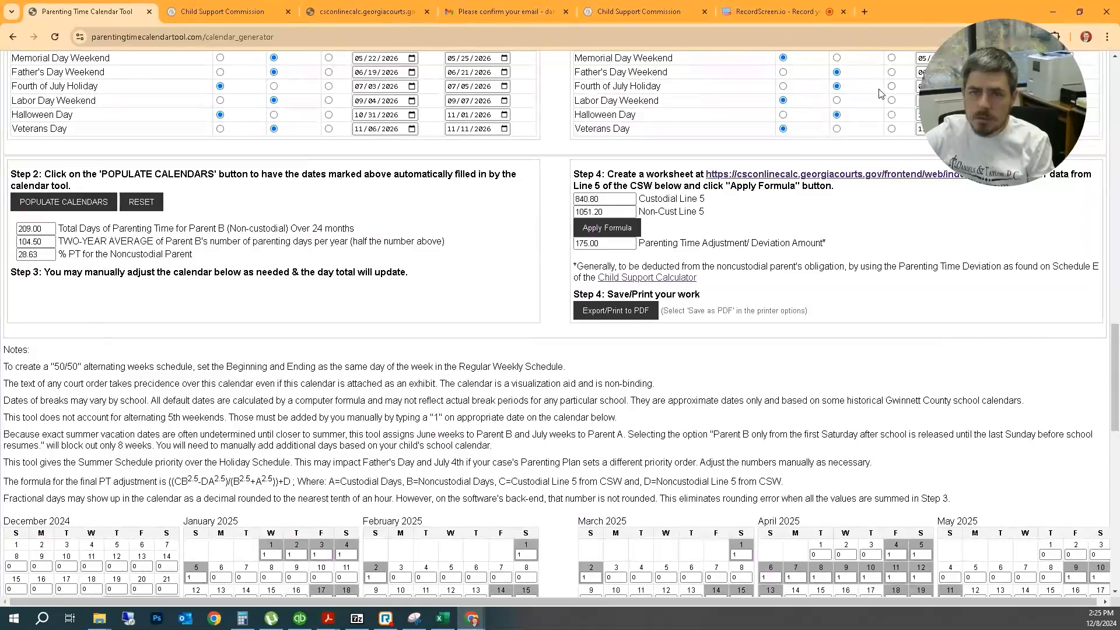
{"action": "scroll", "coordinate": [653, 394], "scroll_direction": "up", "scroll_amount": 1}
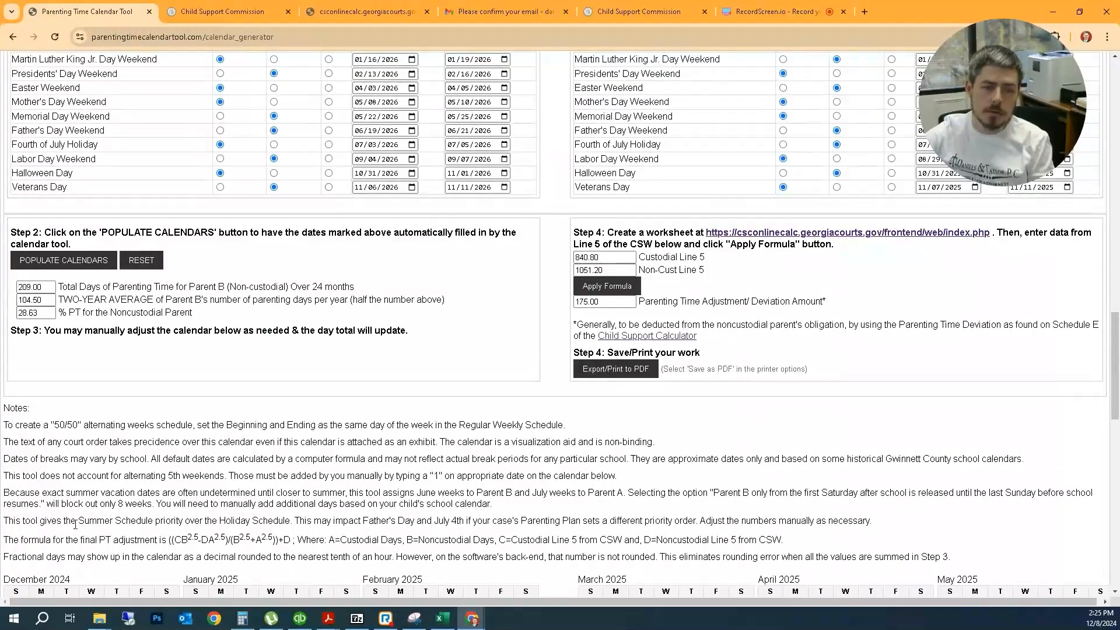
{"action": "left_click_drag", "start_coordinate": [286, 535], "coordinate": [292, 537]}
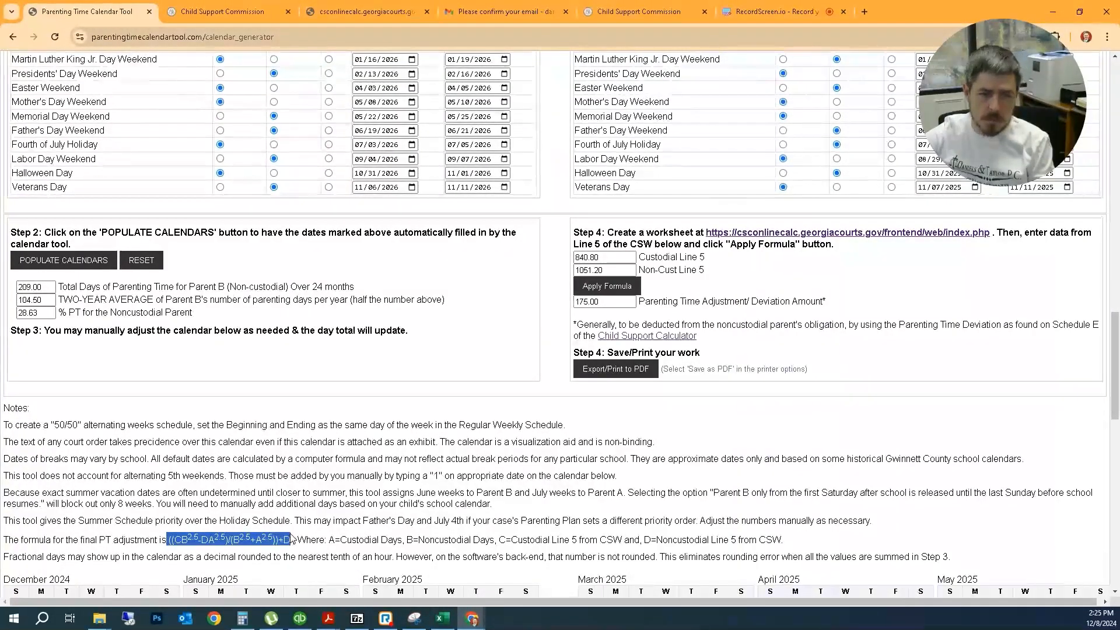
{"action": "left_click", "coordinate": [543, 515]}
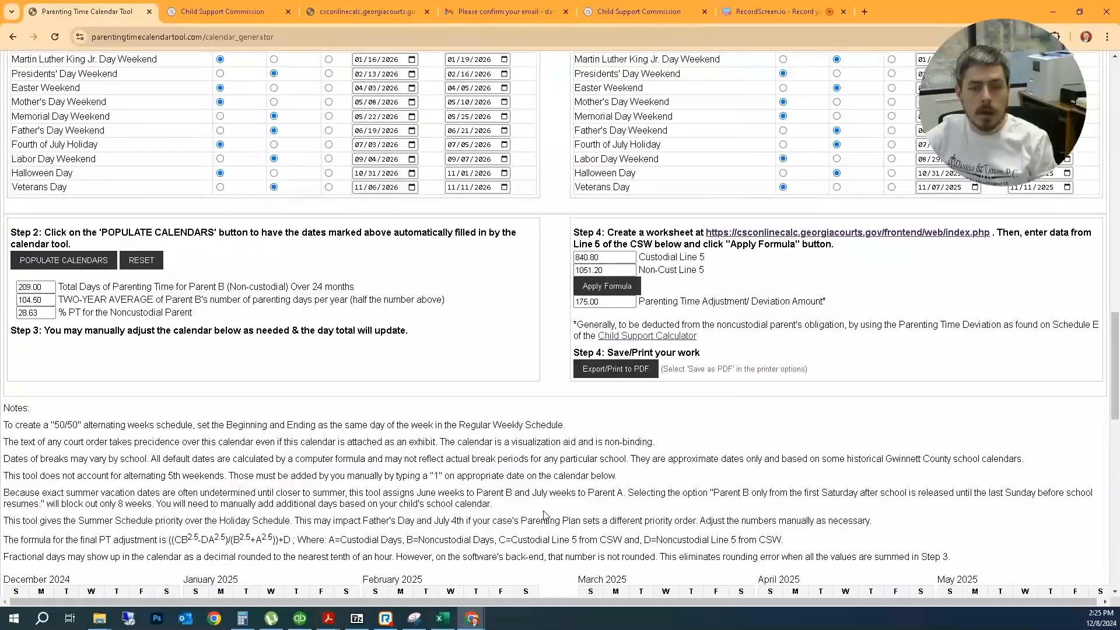
{"action": "scroll", "coordinate": [546, 514], "scroll_direction": "down", "scroll_amount": 3}
{"action": "scroll", "coordinate": [547, 514], "scroll_direction": "up", "scroll_amount": 2}
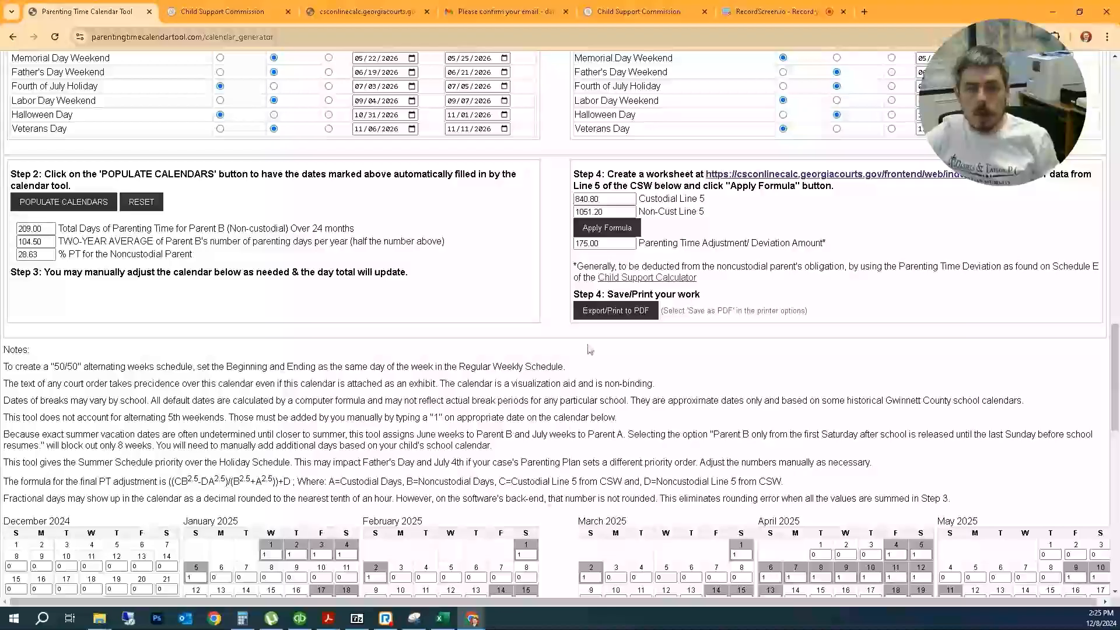
Start exporting the calendar with Save as PDF as the print destination and look through the preview pages
{"action": "left_click", "coordinate": [604, 314]}
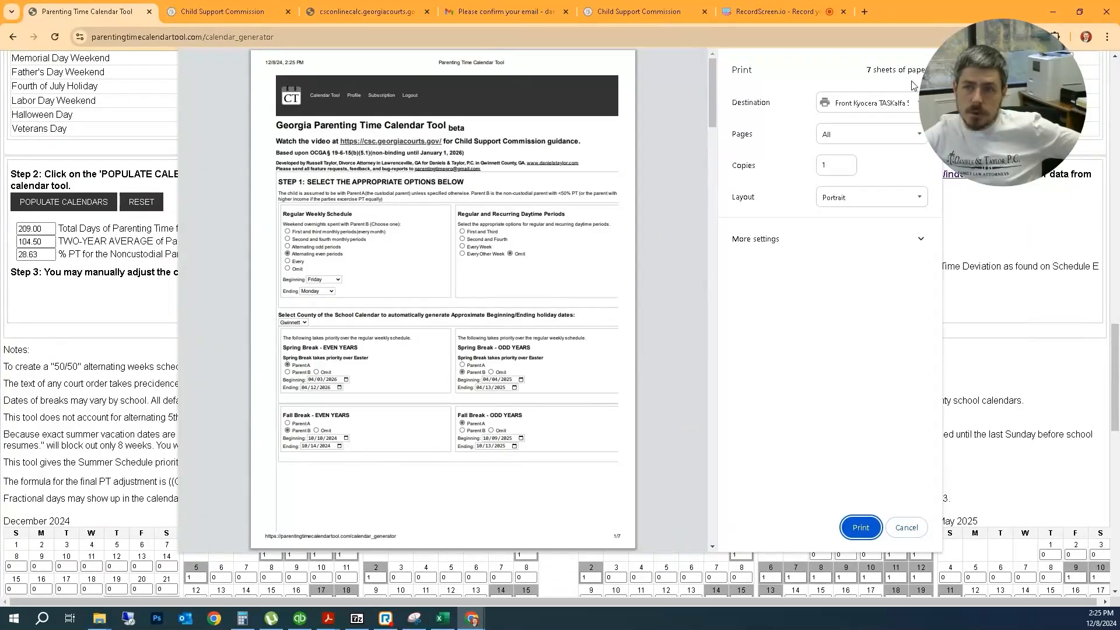
{"action": "left_click", "coordinate": [878, 109]}
{"action": "left_click", "coordinate": [863, 148]}
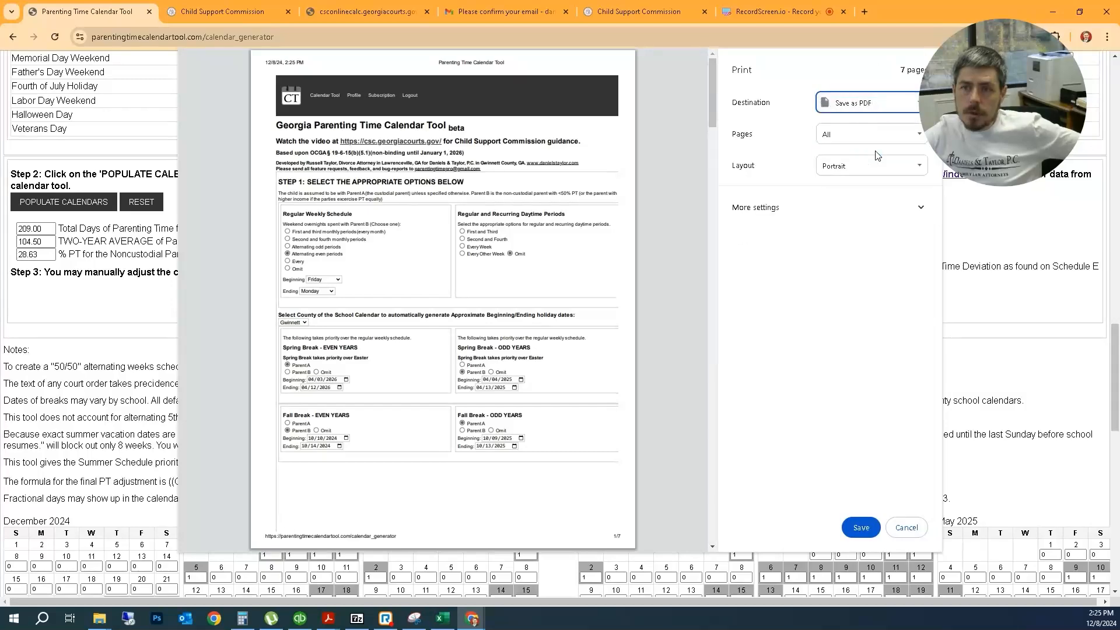
{"action": "left_click", "coordinate": [861, 528]}
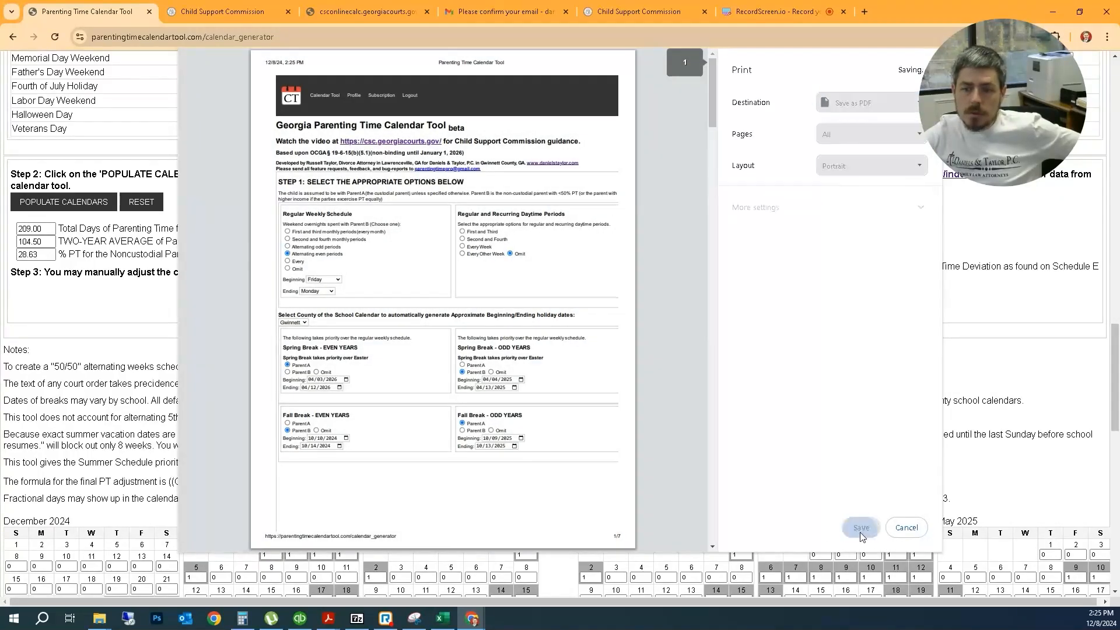
{"action": "left_click", "coordinate": [703, 9]}
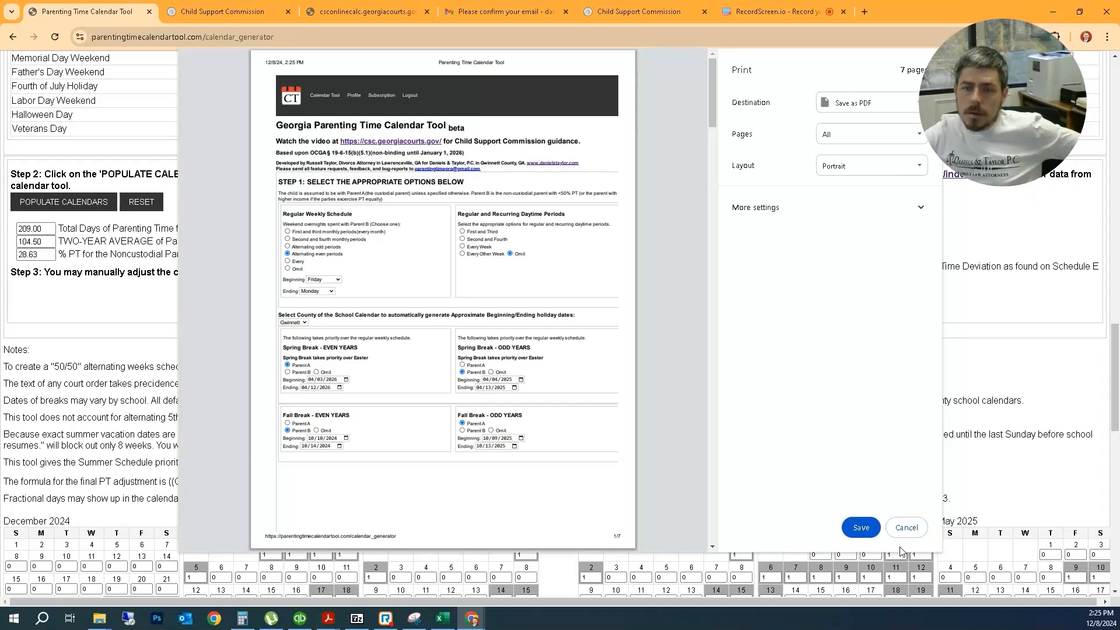
{"action": "scroll", "coordinate": [694, 176], "scroll_direction": "down", "scroll_amount": 5}
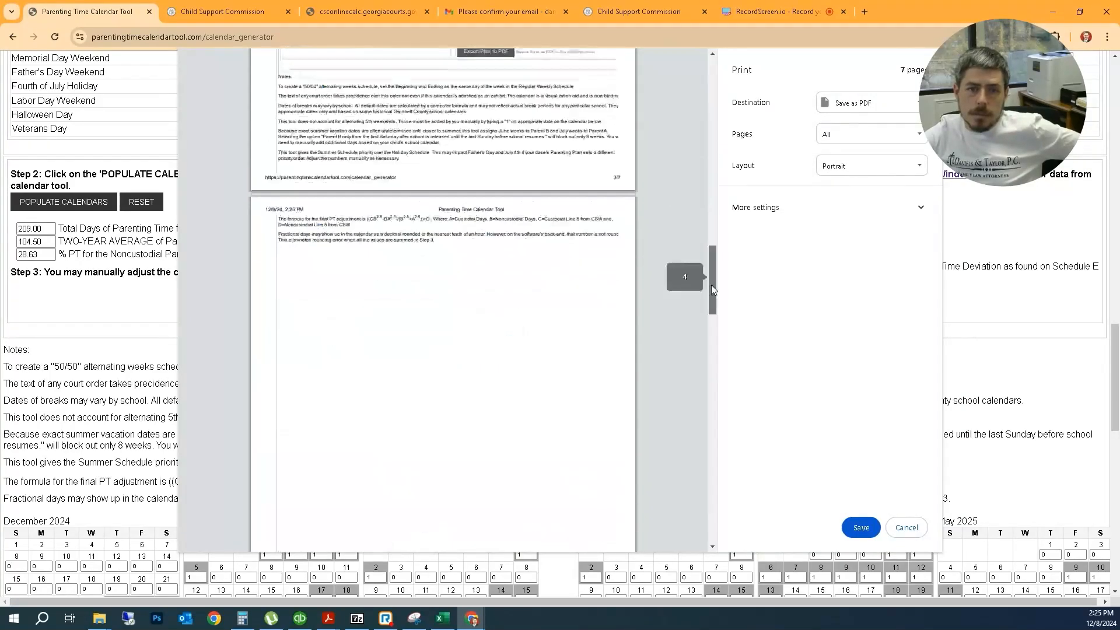